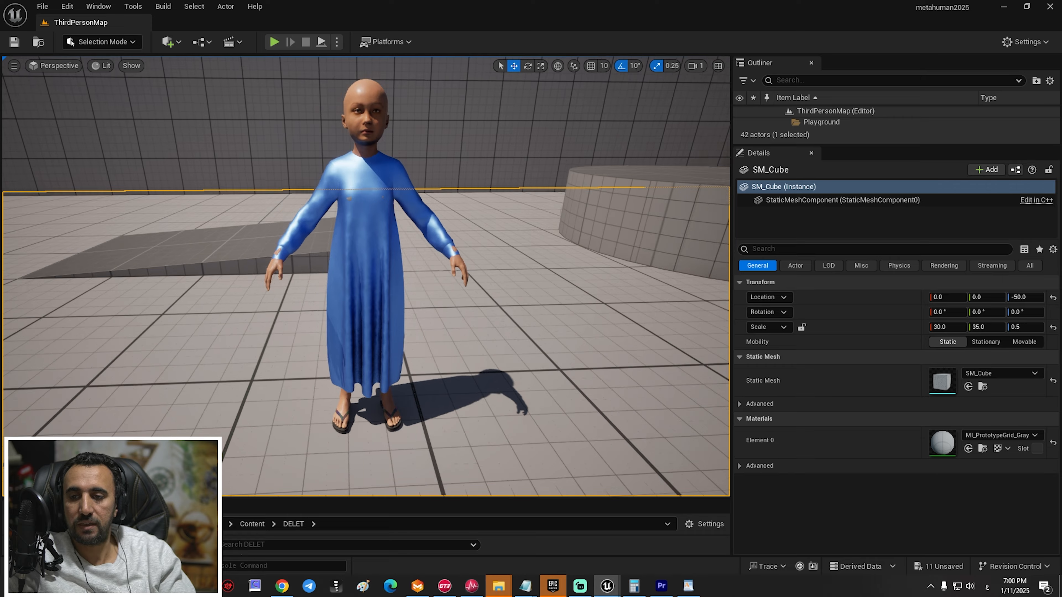
mouse_move(334, 362)
alt+mouse_down()
mouse_move(481, 362)
mouse_move(334, 362)
alt+mouse_up()
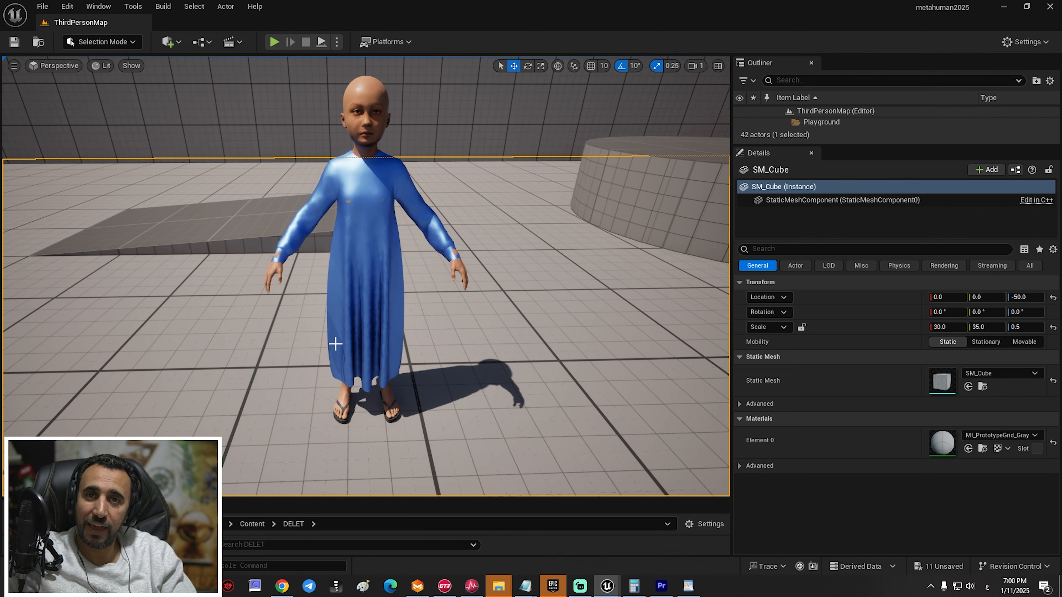
mouse_move(335, 344)
alt+right_down()
mouse_move(293, 343)
mouse_move(318, 344)
alt+right_up()
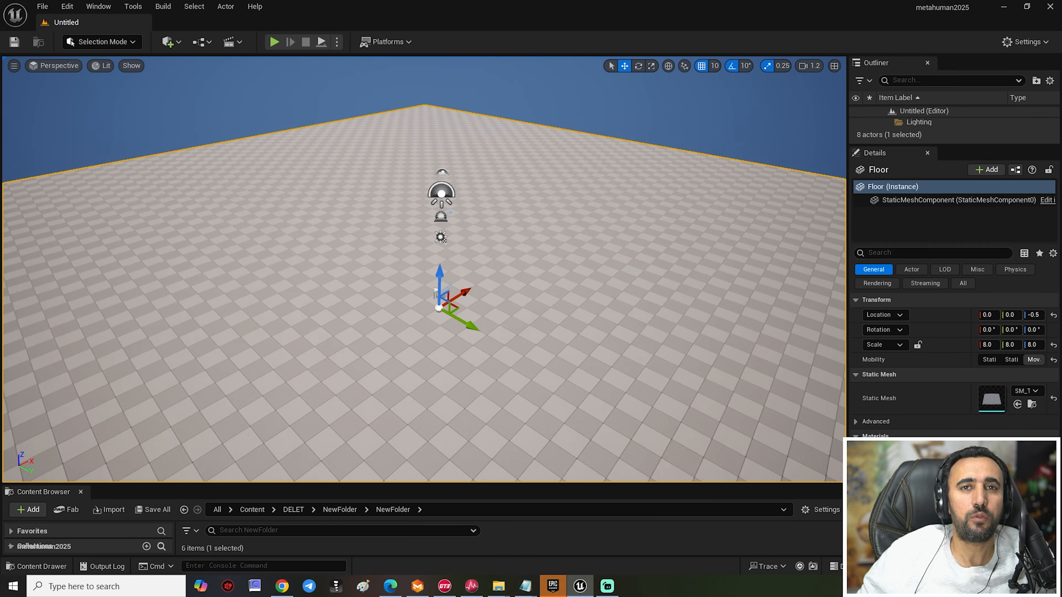
right_drag(423, 269, 468, 285)
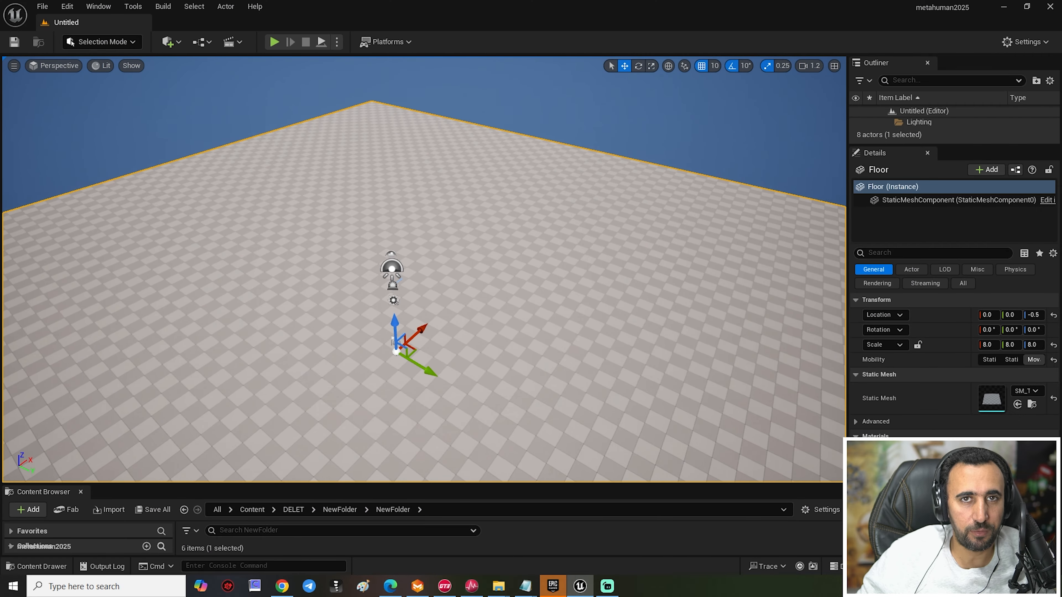
Step: Open Quixel Bridge, dismiss the Megascans notice and browse the MetaHuman presets
click(98, 6)
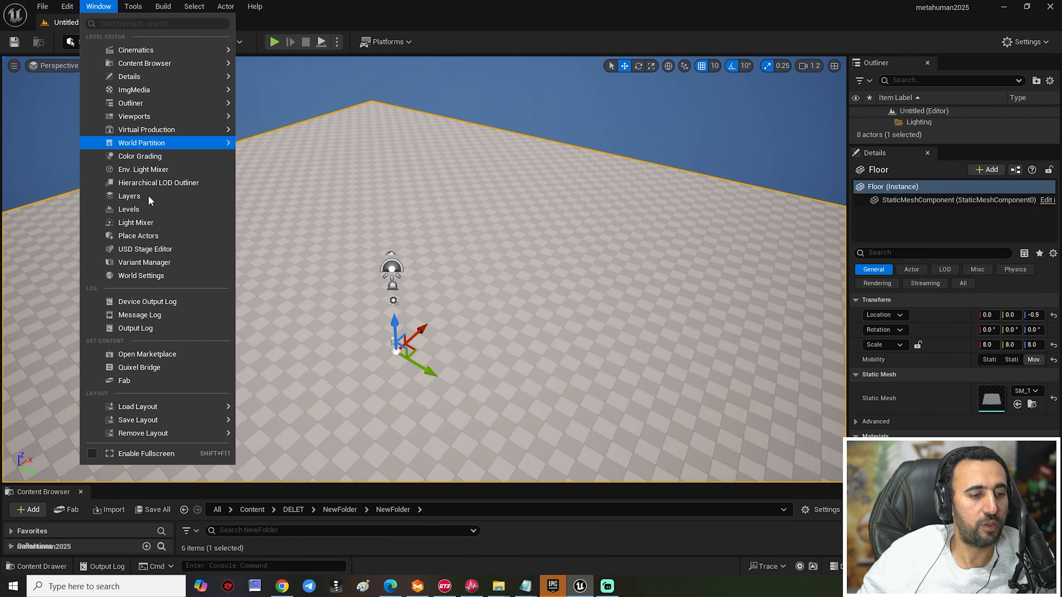
click(151, 369)
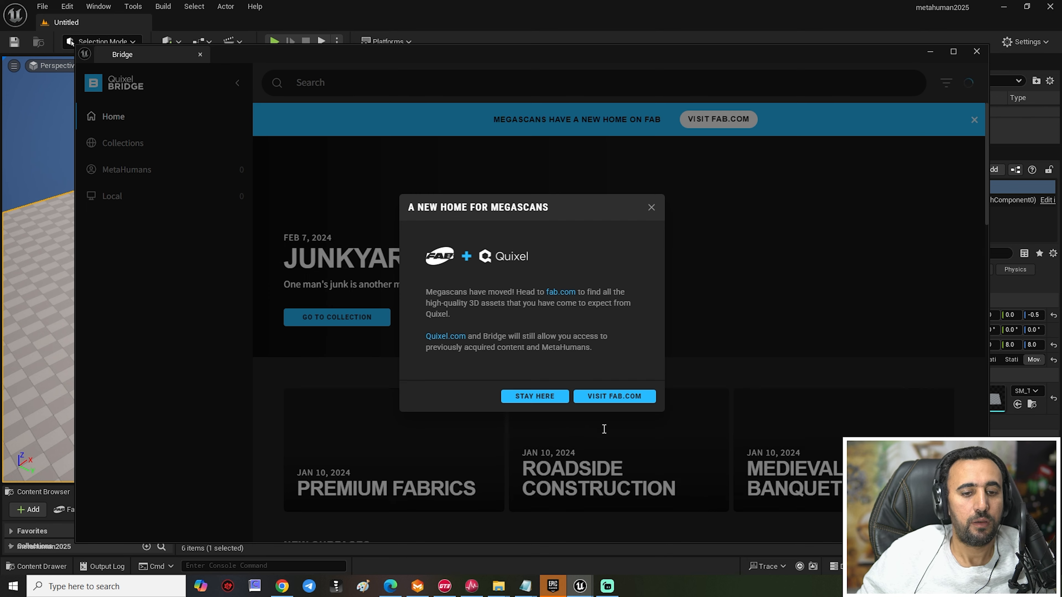
click(651, 207)
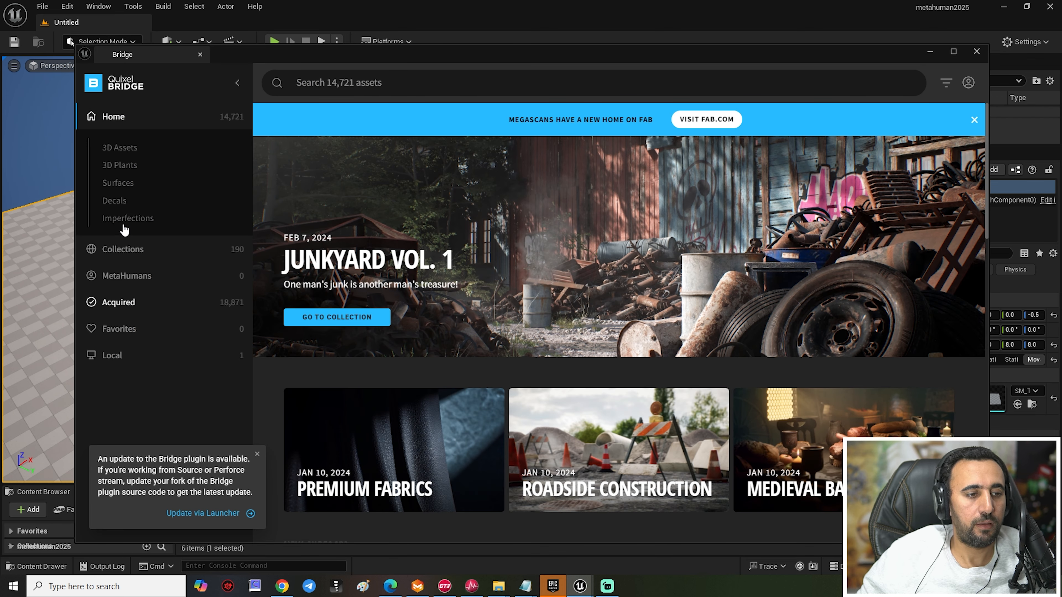
click(127, 276)
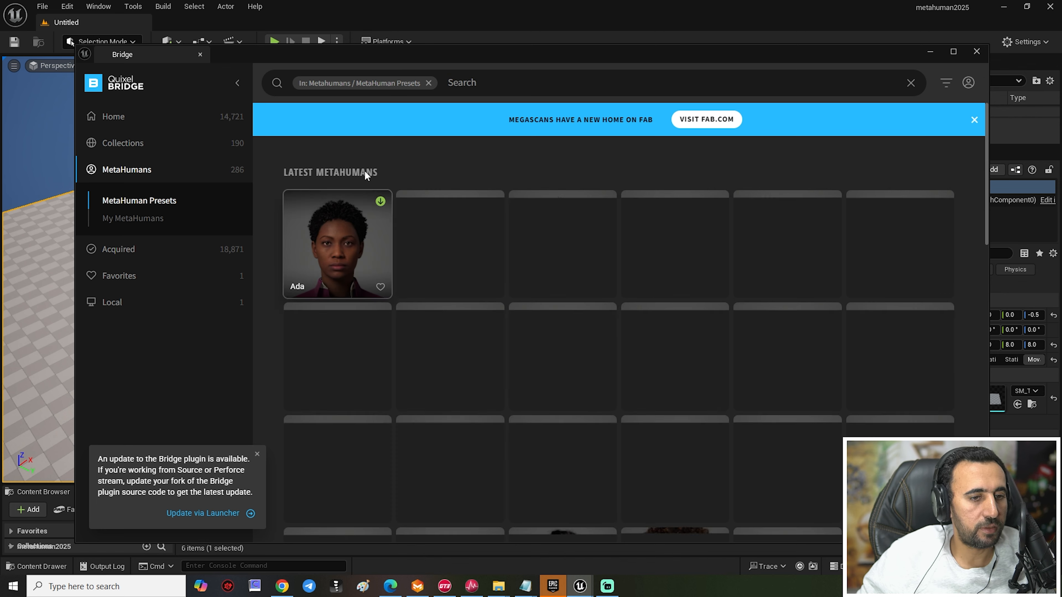
scroll(651, 269, down, 5)
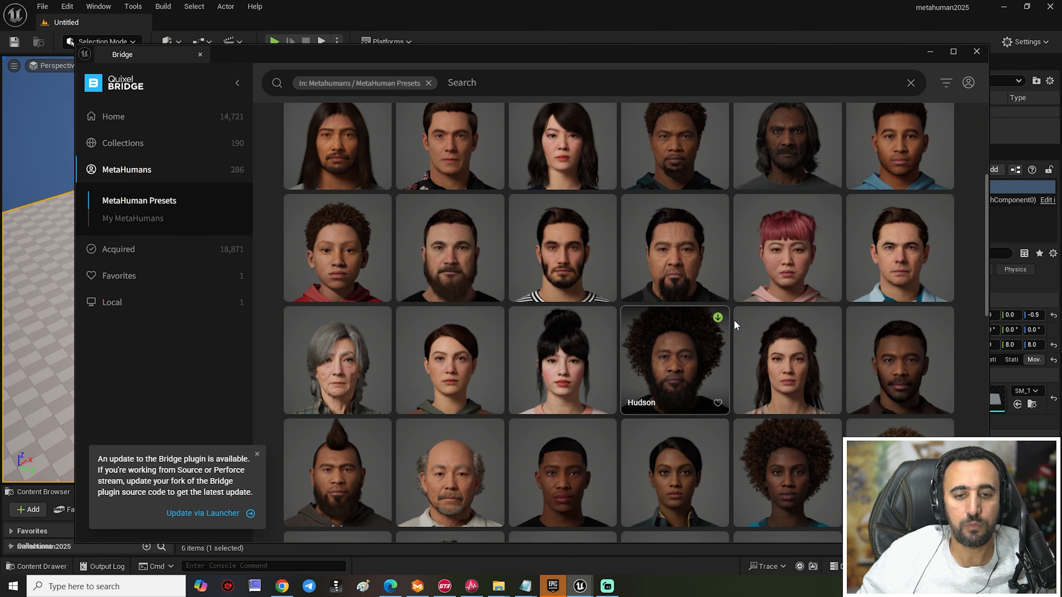
Step: View the details of the GIRL_NO character in My MetaHumans, and close Bridge
click(168, 220)
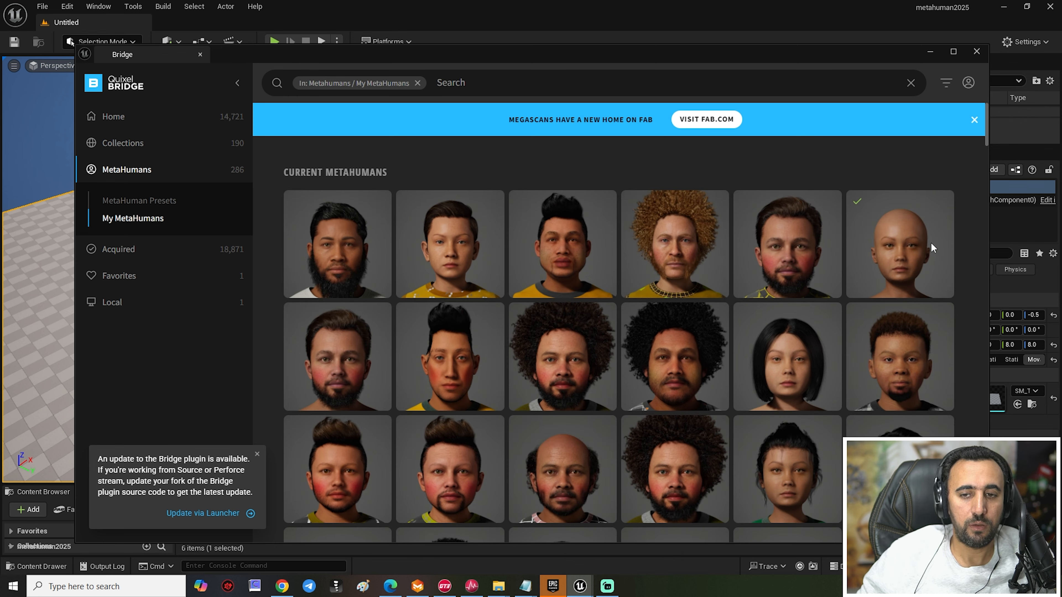
click(893, 276)
drag(794, 60, 545, 66)
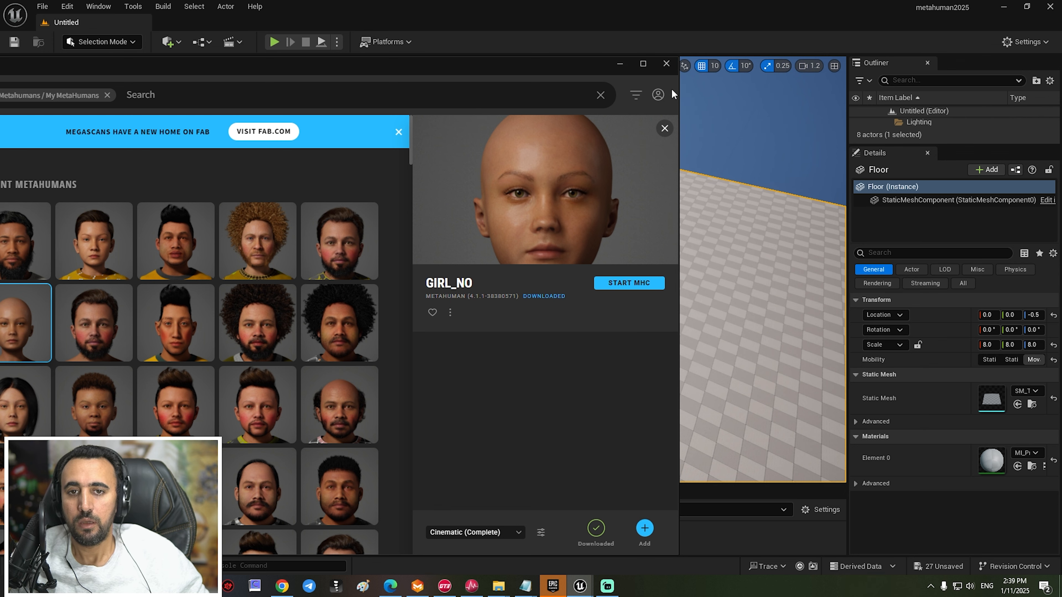
click(666, 63)
Step: Place the BP_girl_no blueprint from the MetaHumans/girl_no content folder into the level and frame it
key(ctrl+space)
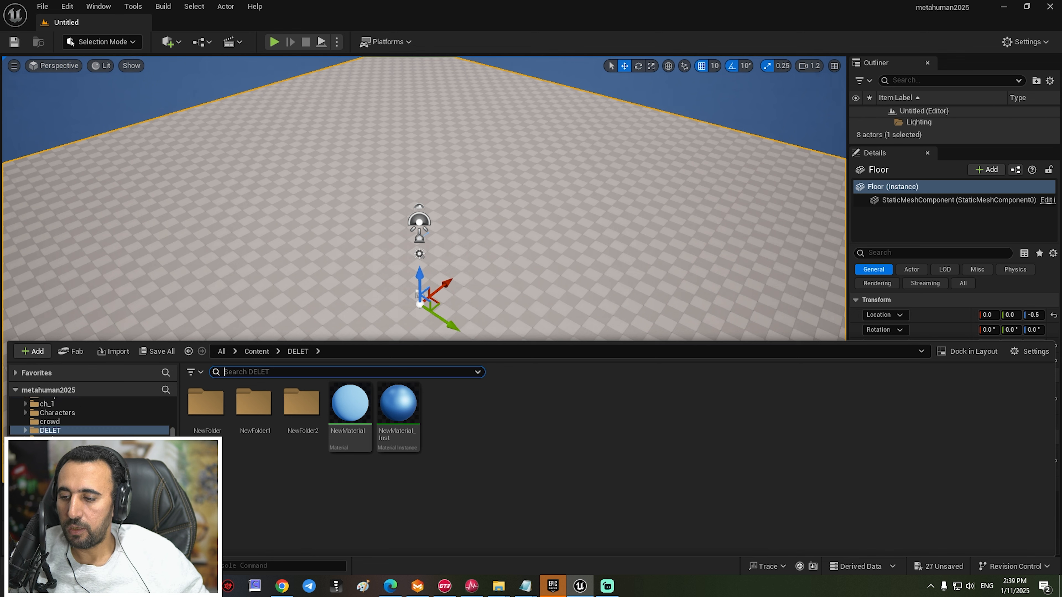
click(67, 492)
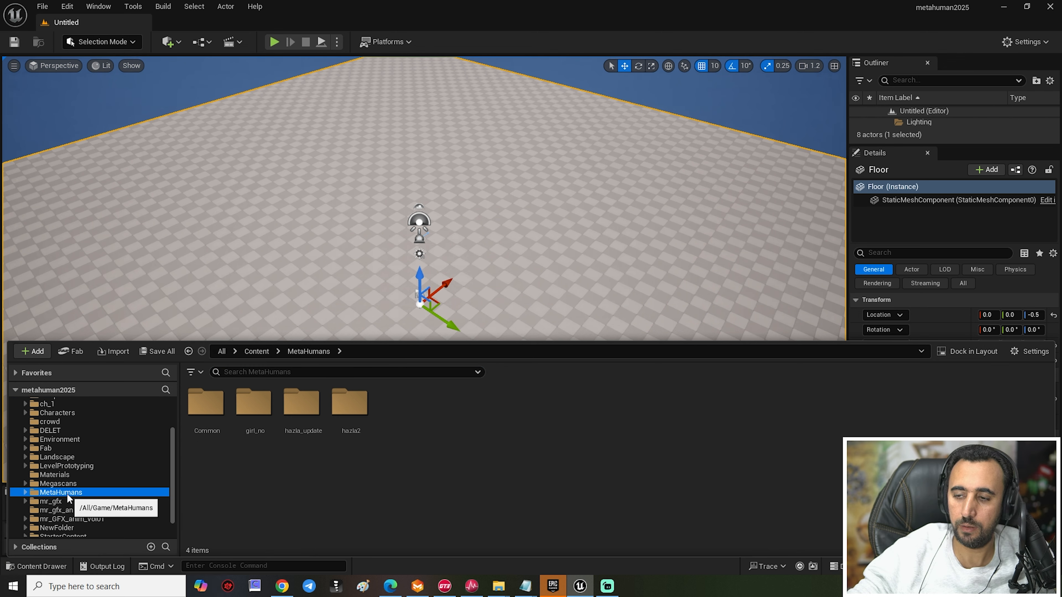
double_click(253, 407)
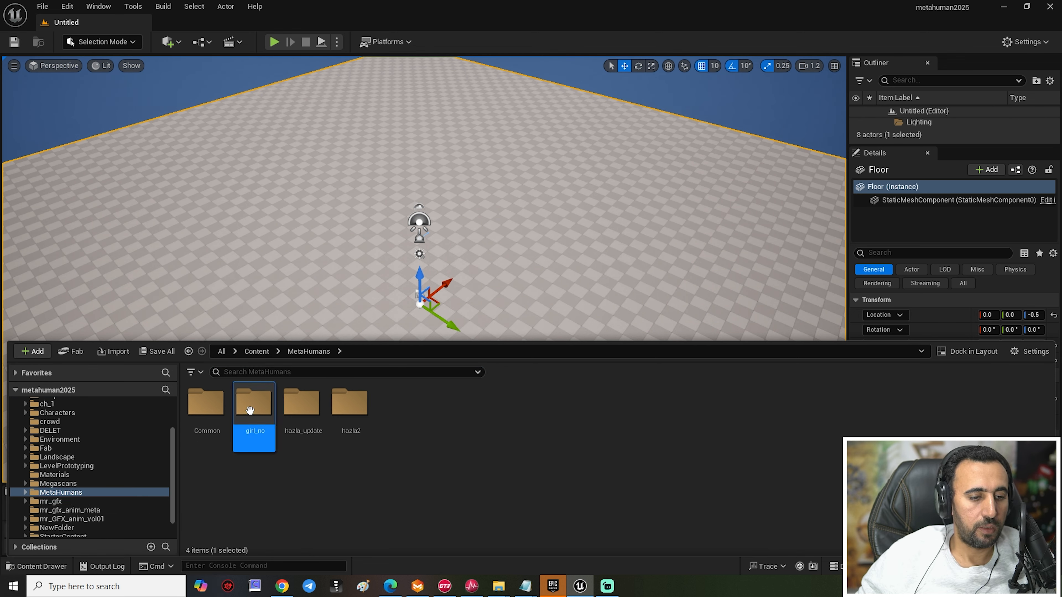
drag(493, 403, 471, 243)
key(f)
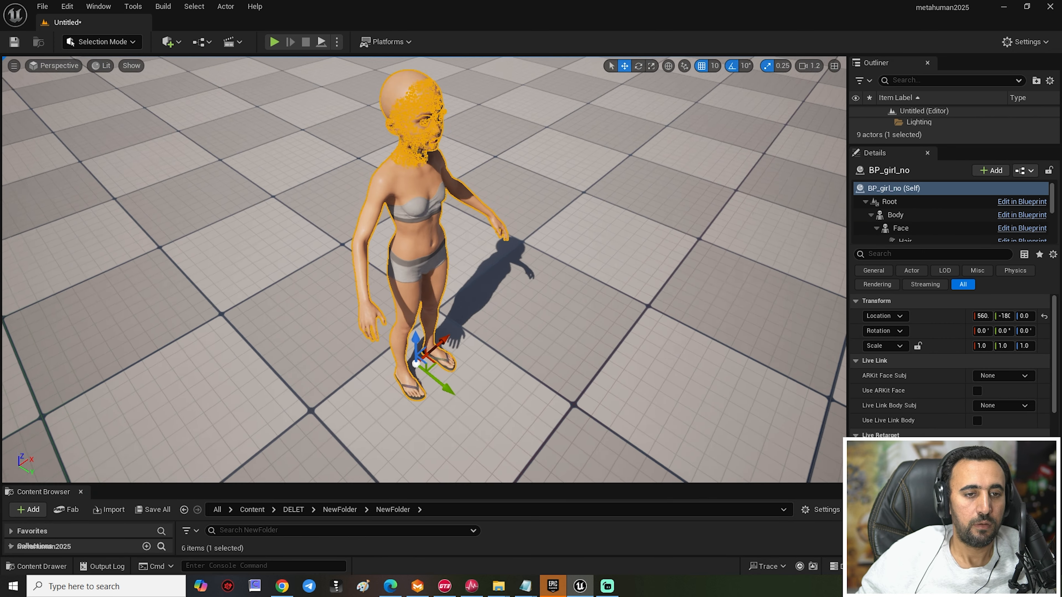
Step: Examine the placed BP_girl_no character's face, body and proportions from the front and from several angles
alt+drag(564, 243, 586, 230)
click(564, 242)
alt+right_drag(518, 230, 544, 230)
alt+drag(585, 230, 518, 230)
click(427, 183)
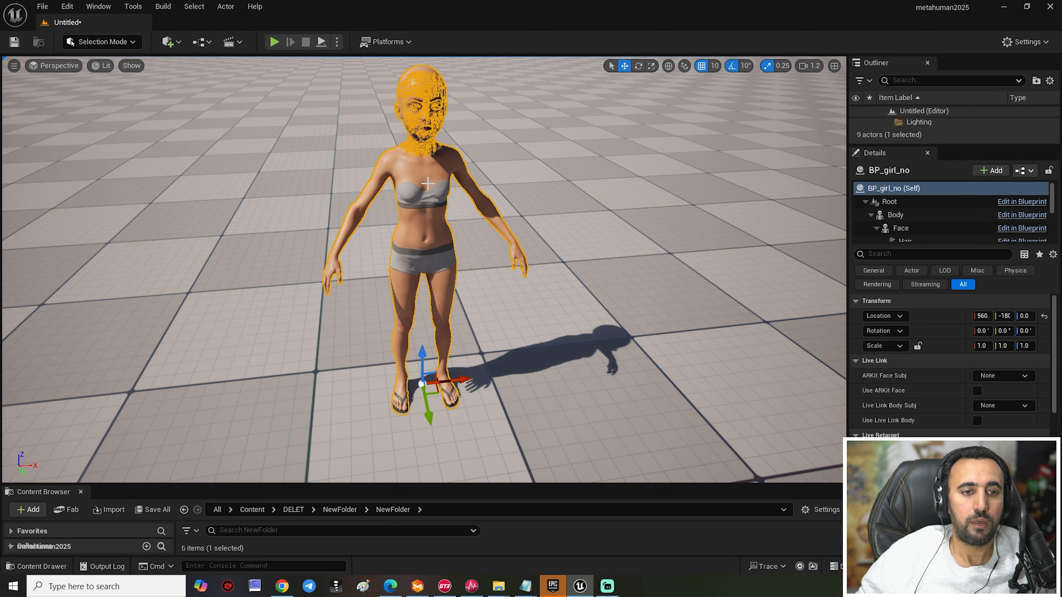
alt+drag(563, 268, 564, 217)
alt+right_drag(564, 268, 548, 243)
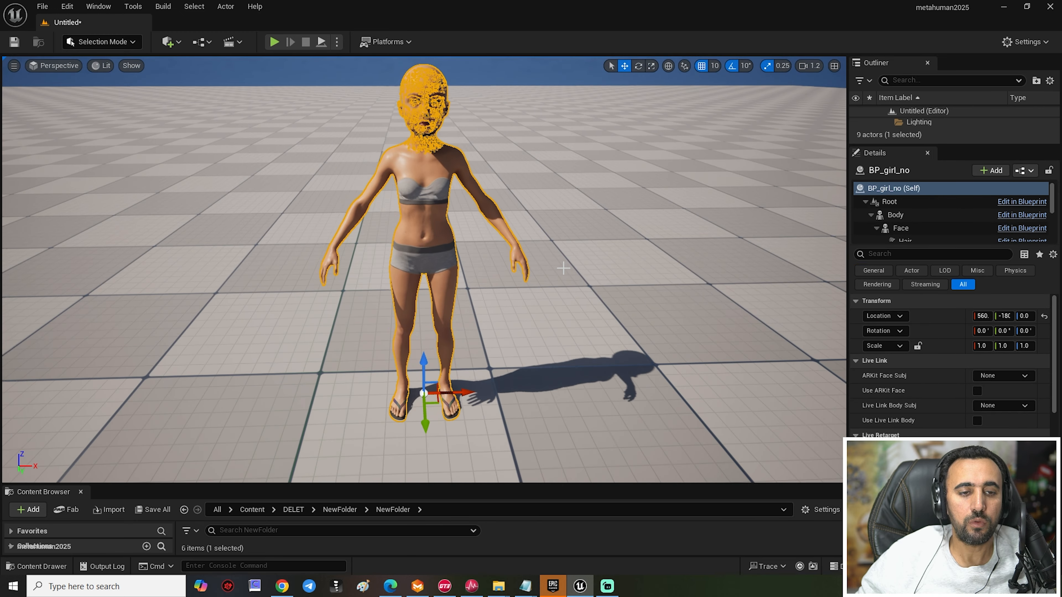
alt+drag(563, 268, 598, 310)
alt+drag(683, 150, 649, 108)
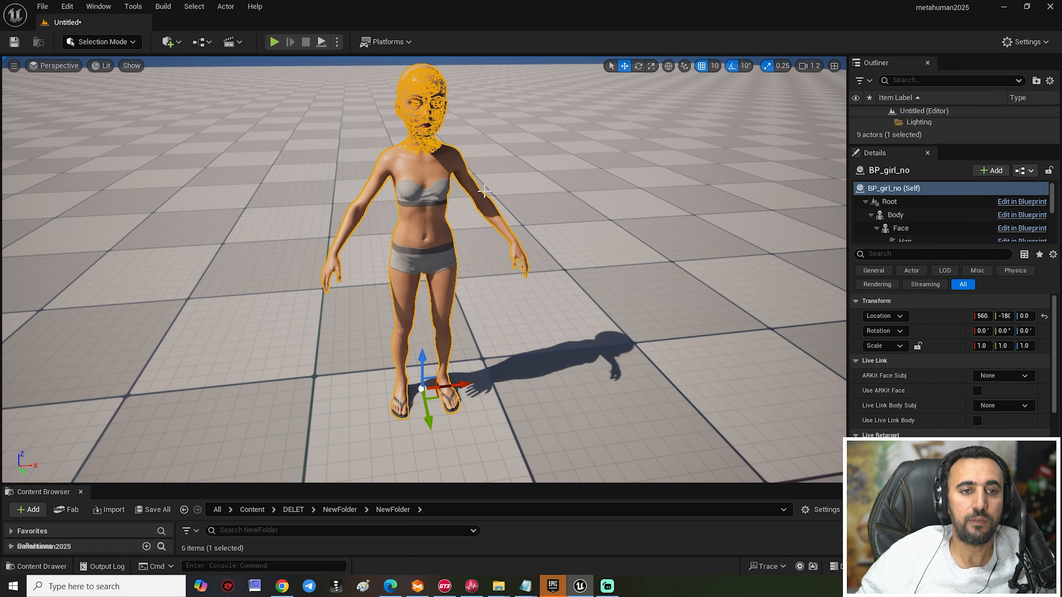
alt+right_drag(484, 191, 481, 136)
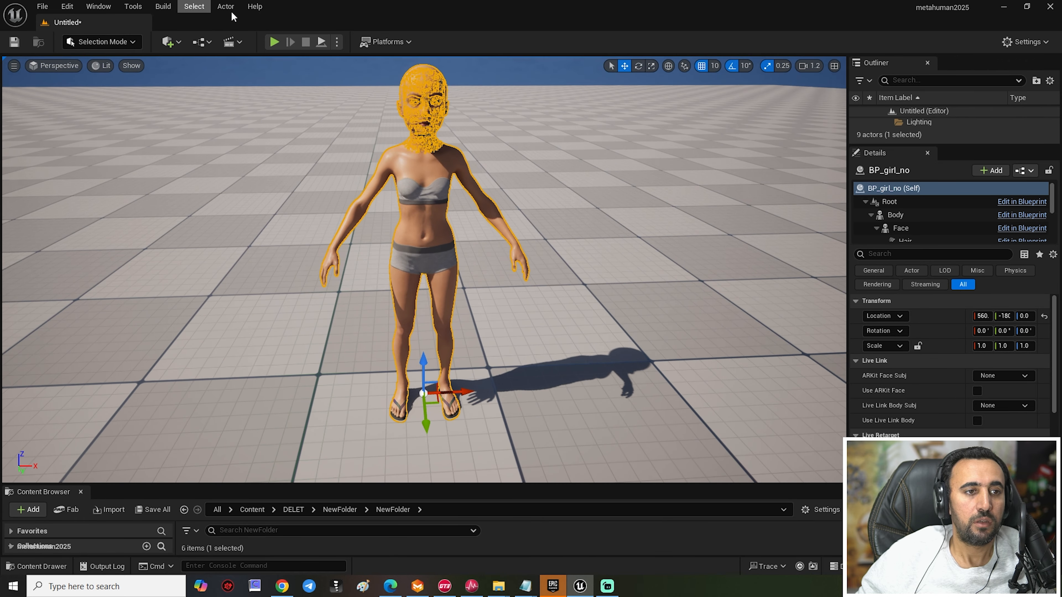
click(227, 7)
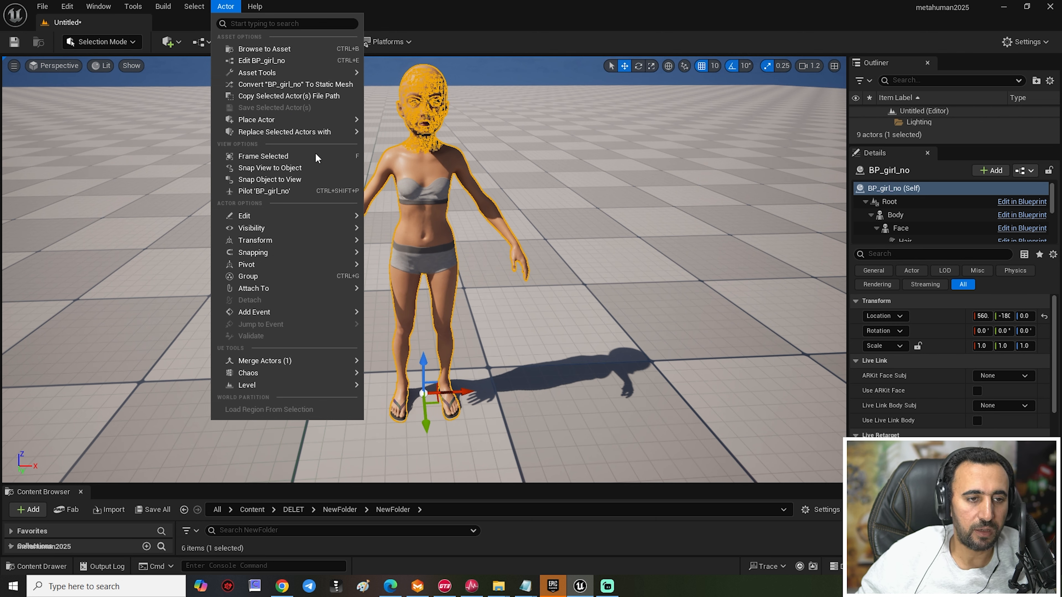
right_drag(531, 171, 560, 188)
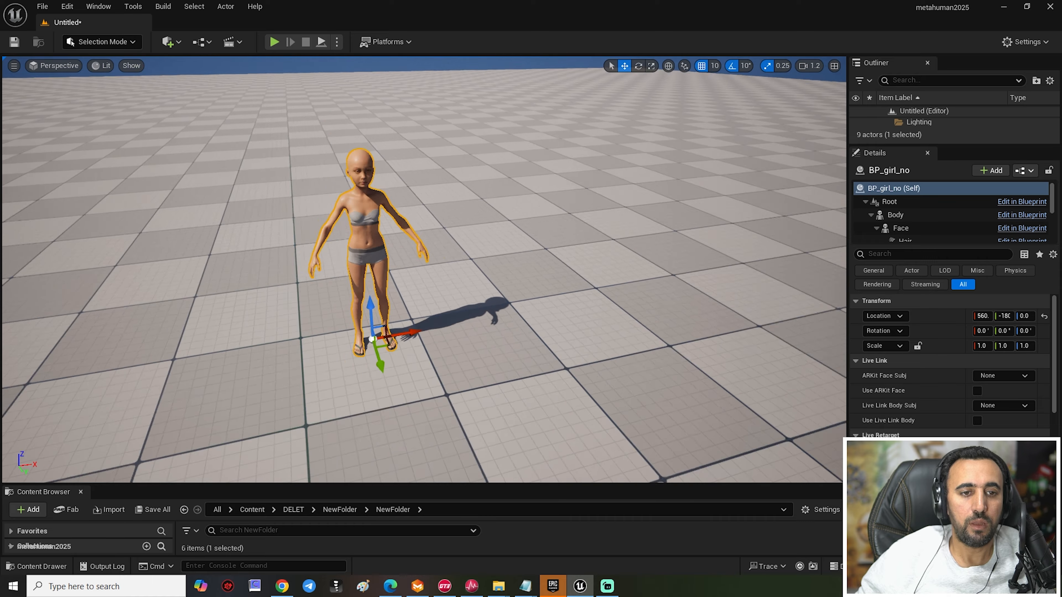
right_drag(388, 84, 405, 105)
right_drag(382, 160, 382, 160)
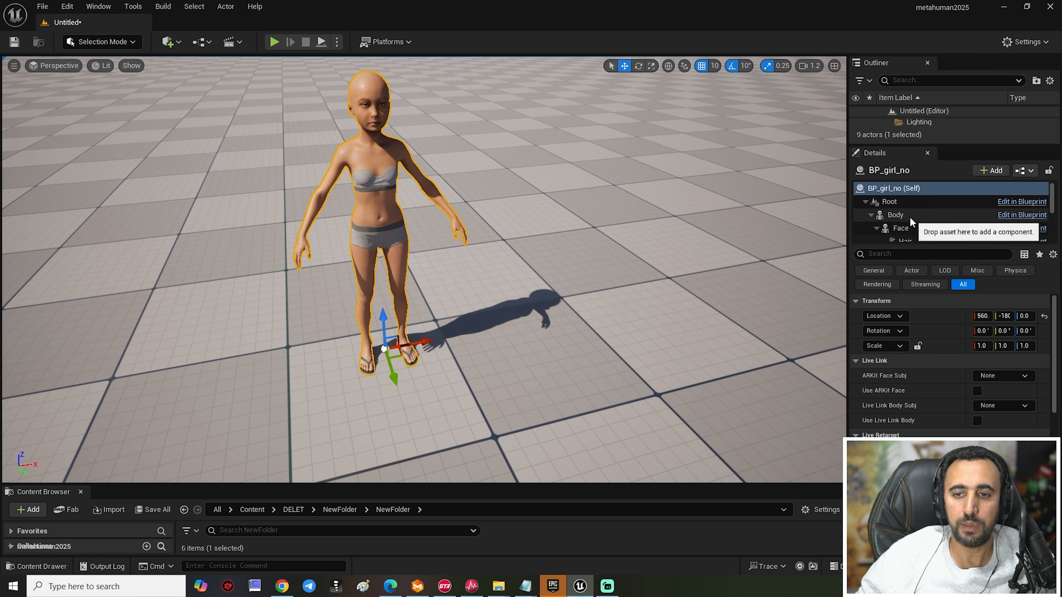
Step: Locate the skeletal mesh asset of BP_girl_no's Body component and place f_med_unw_body in the level beside the character
click(901, 215)
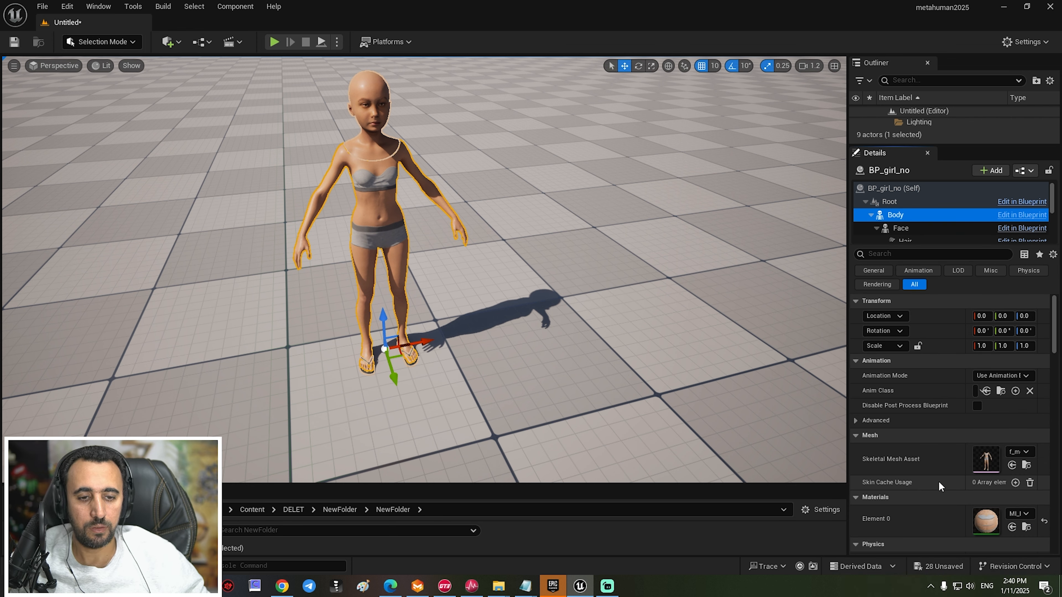
scroll(939, 485, down, 1)
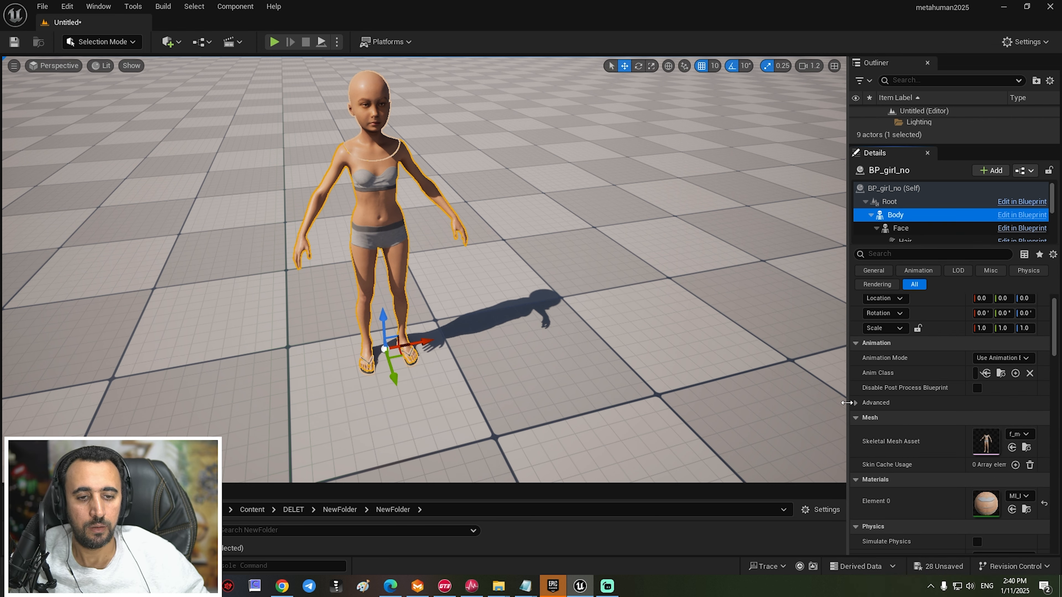
drag(846, 402, 731, 403)
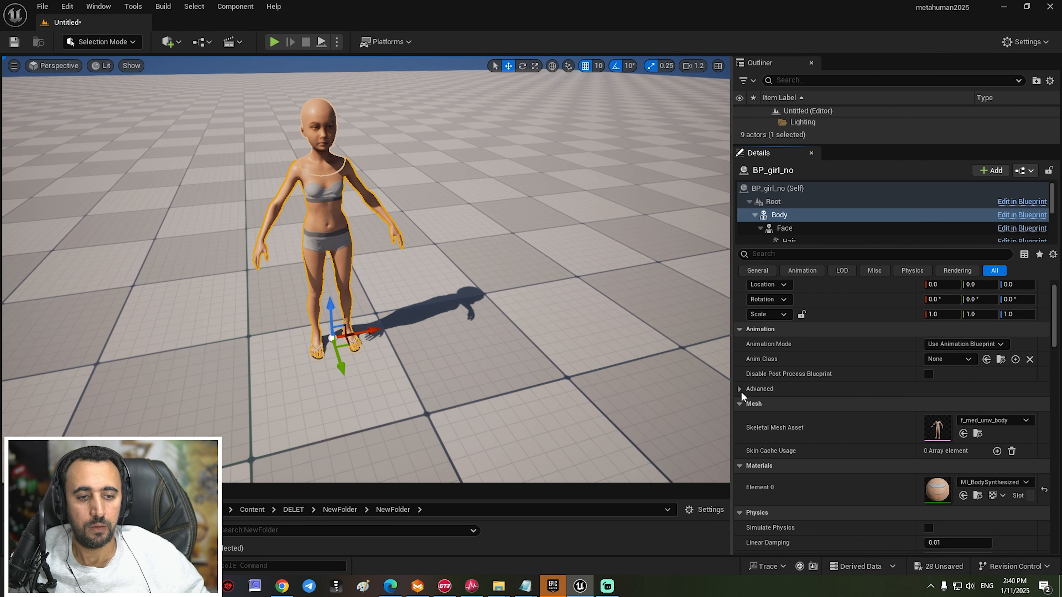
click(978, 434)
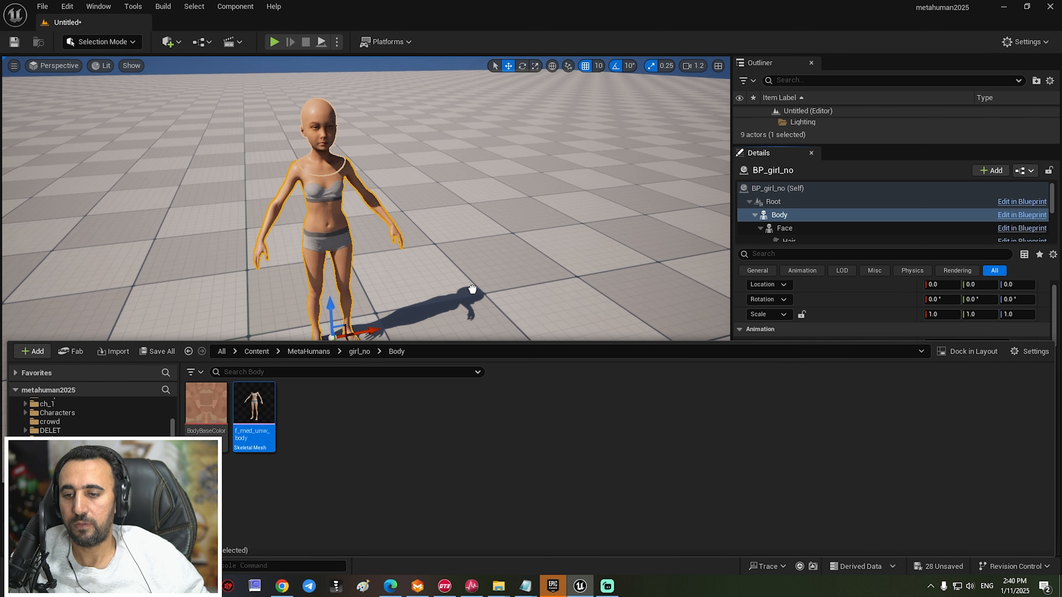
drag(472, 290, 484, 313)
Step: Locate the skeletal mesh asset of BP_girl_no's Face component and place girl_no_FaceMesh in the level beside the headless body
right_drag(524, 334, 586, 284)
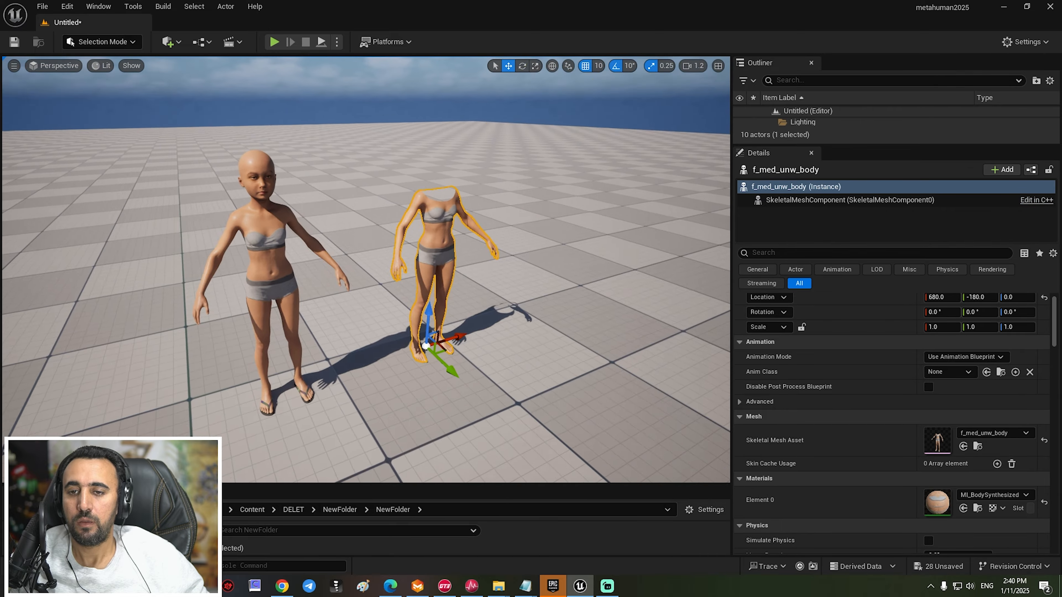
key(w)
key(s)
right_drag(366, 270, 353, 310)
key(w)
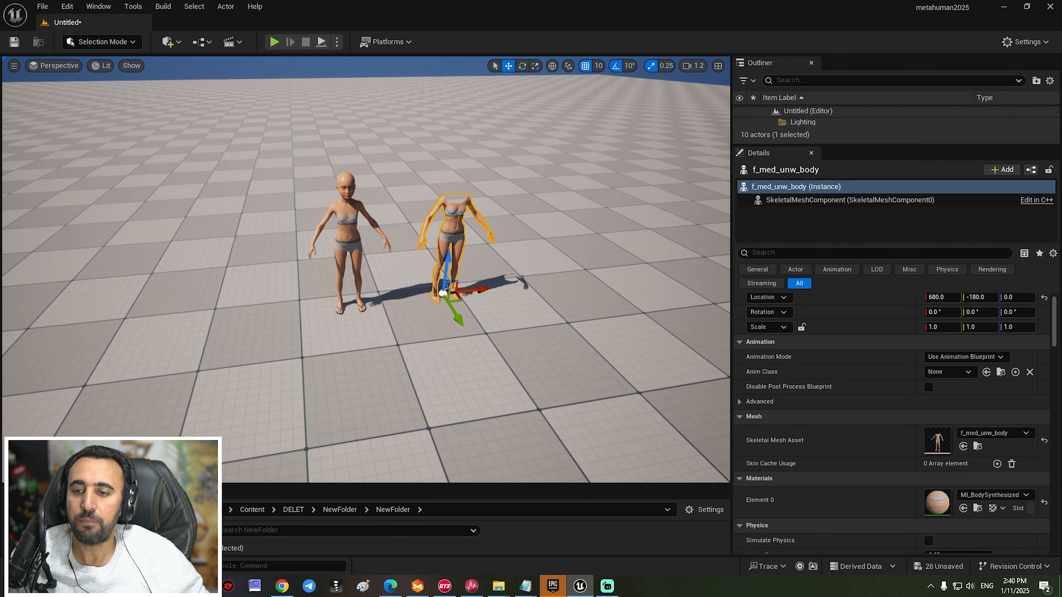
scroll(400, 165, up, 5)
click(356, 165)
scroll(401, 165, down, 5)
right_drag(400, 165, 406, 176)
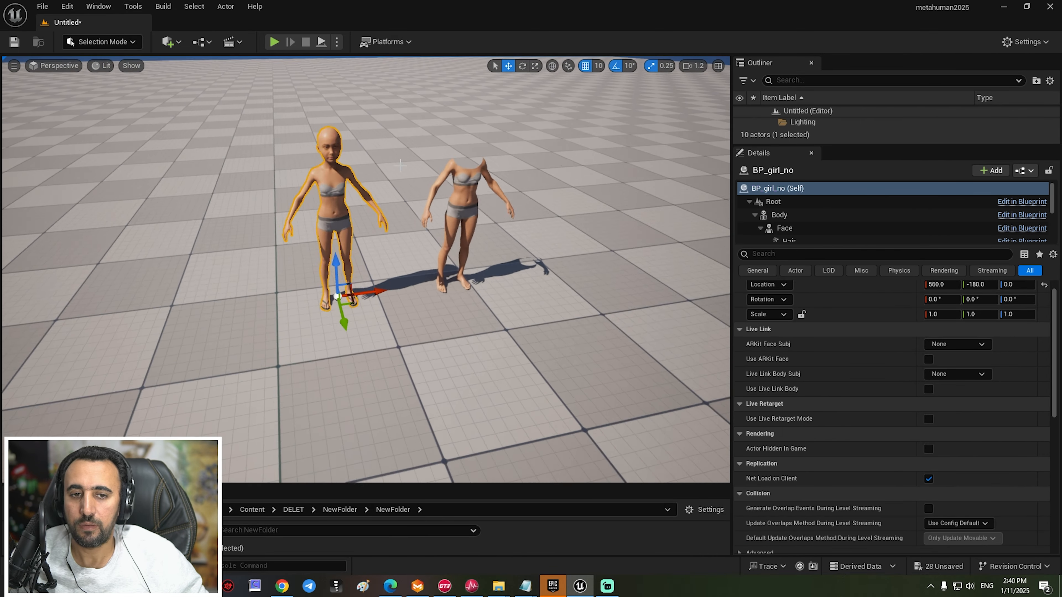
scroll(400, 166, up, 2)
click(786, 228)
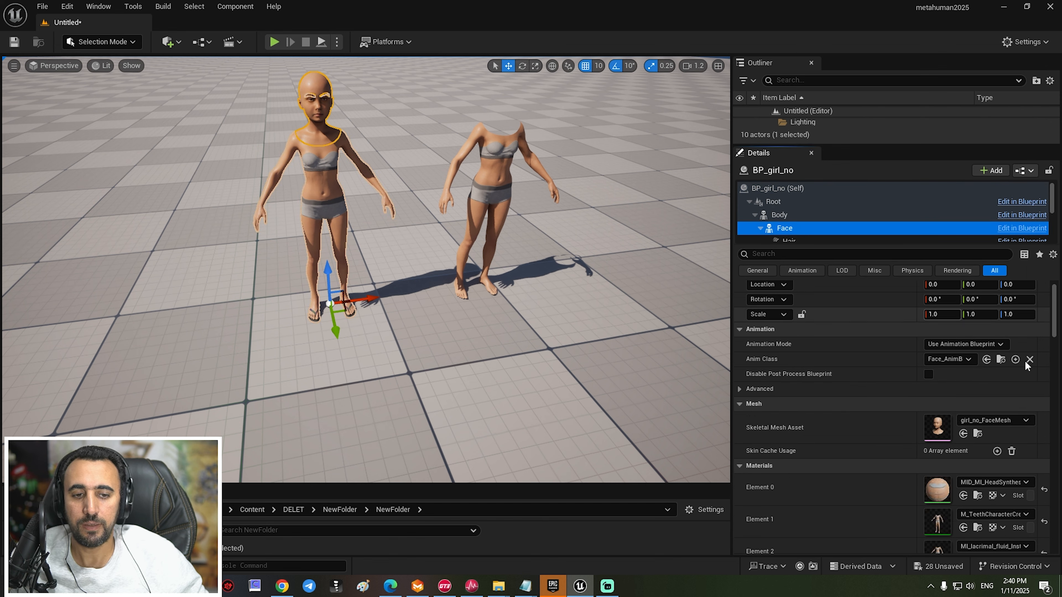
click(977, 433)
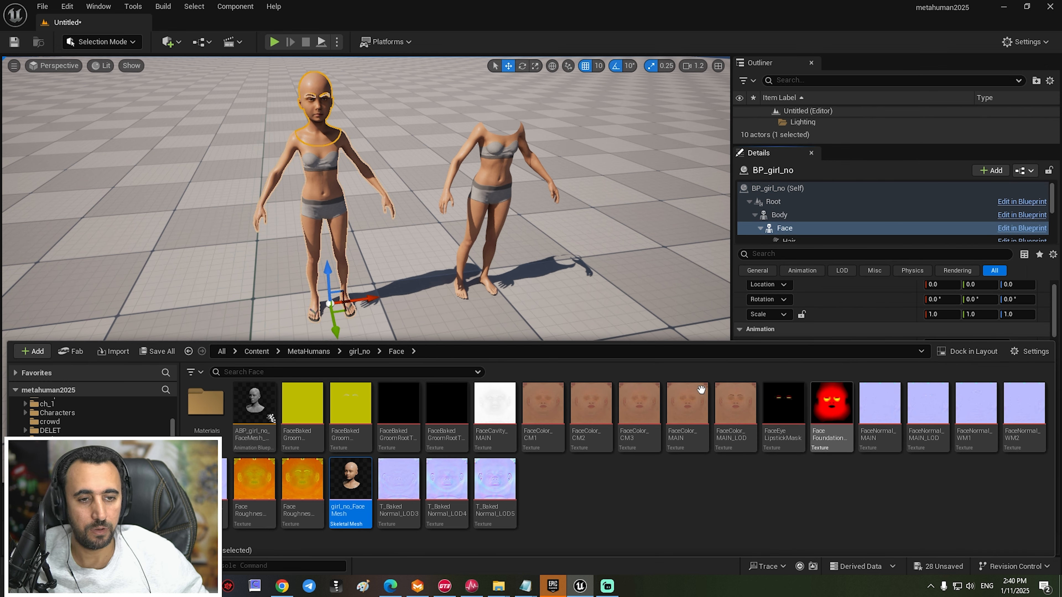
drag(351, 478, 543, 260)
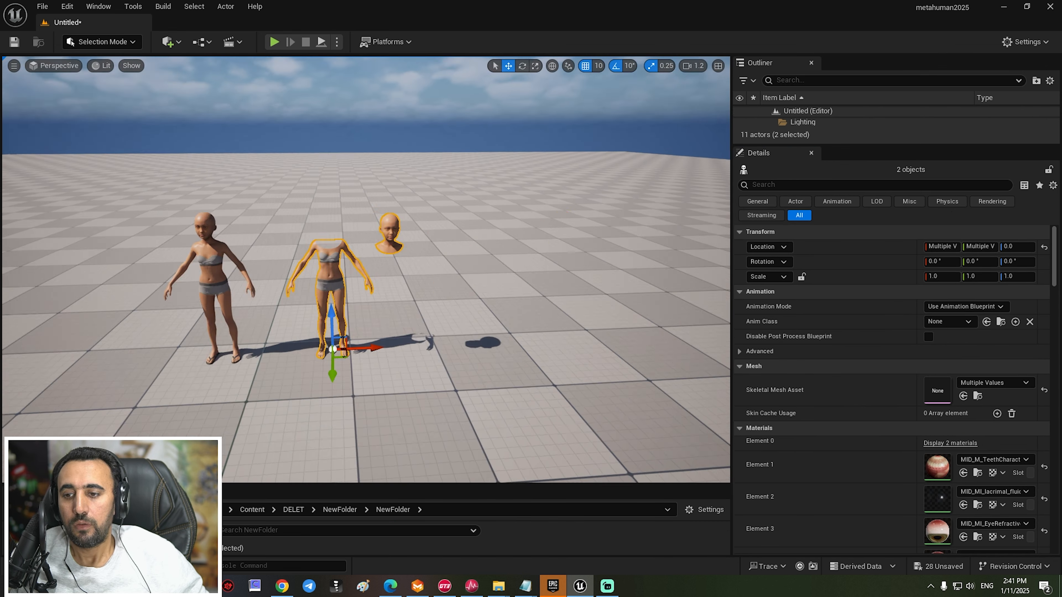
Step: With the separate body and face meshes selected together, reset their location to 0, 0, 0 so they align
right_drag(543, 260, 489, 260)
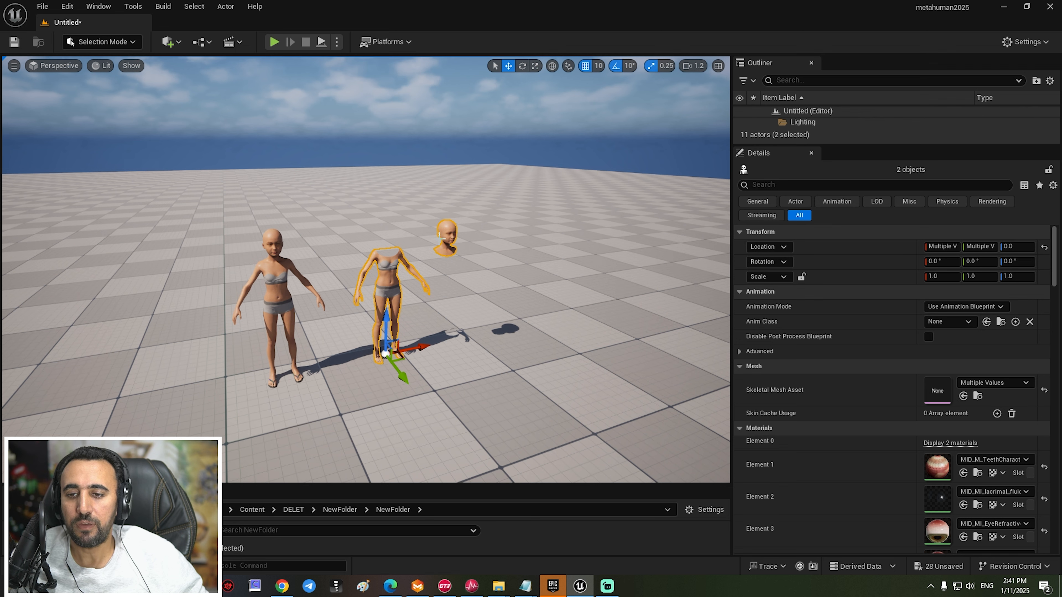
scroll(464, 289, down, 5)
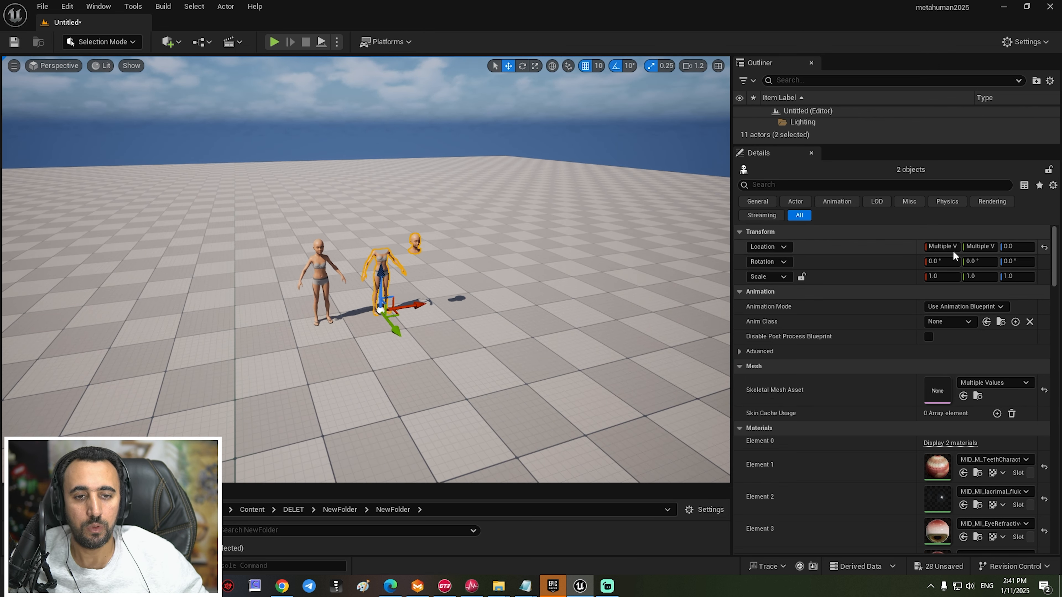
click(1043, 248)
key(f)
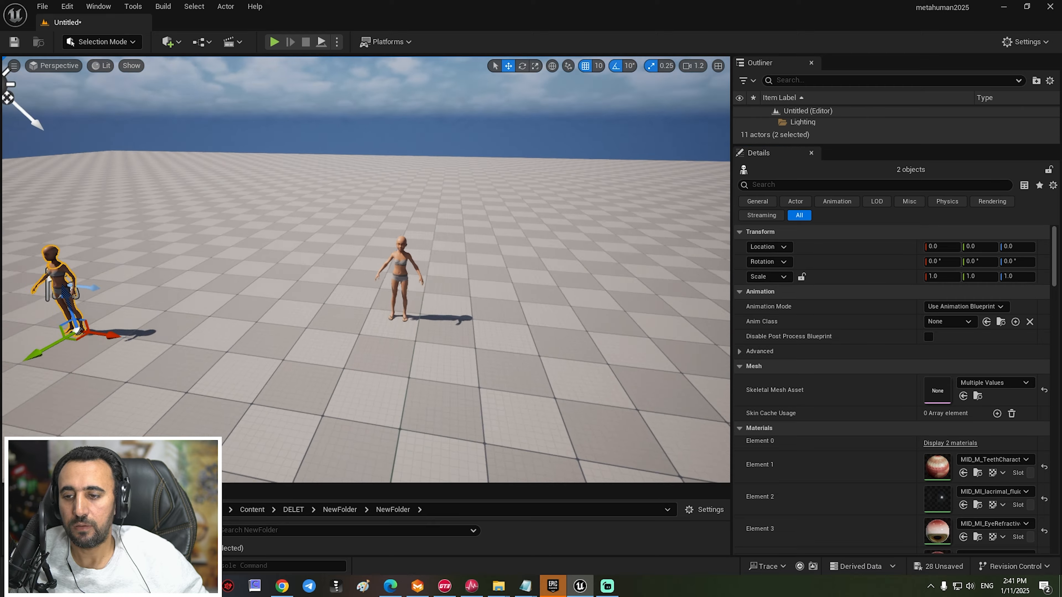
alt+drag(493, 386, 564, 406)
scroll(493, 386, down, 3)
scroll(409, 283, up, 3)
alt+drag(393, 276, 409, 283)
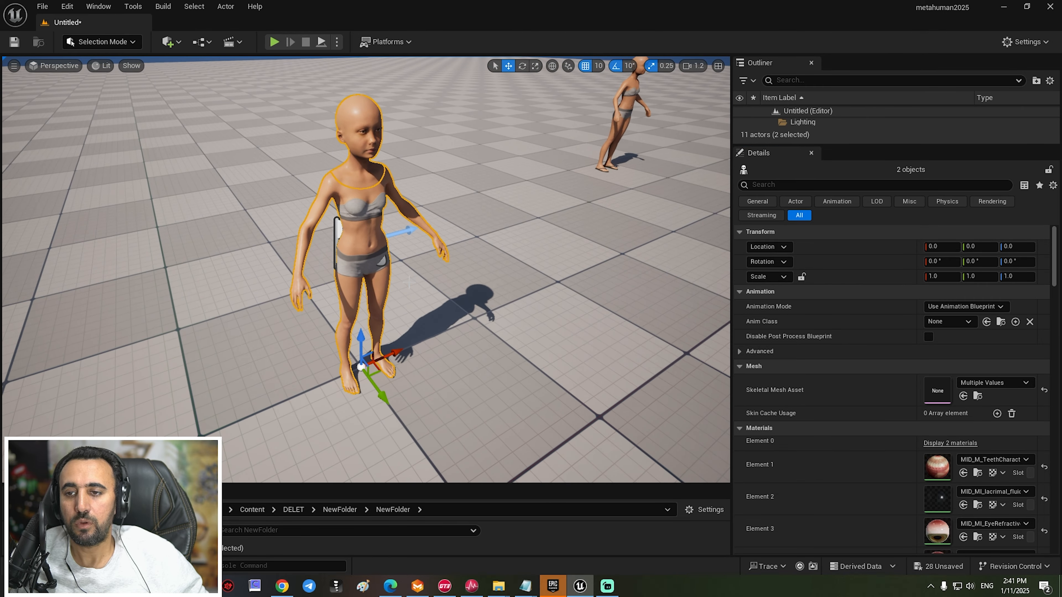
Step: Convert the selected body and face actors to a static mesh named ch1, saved in a new content folder named marvelous
click(225, 6)
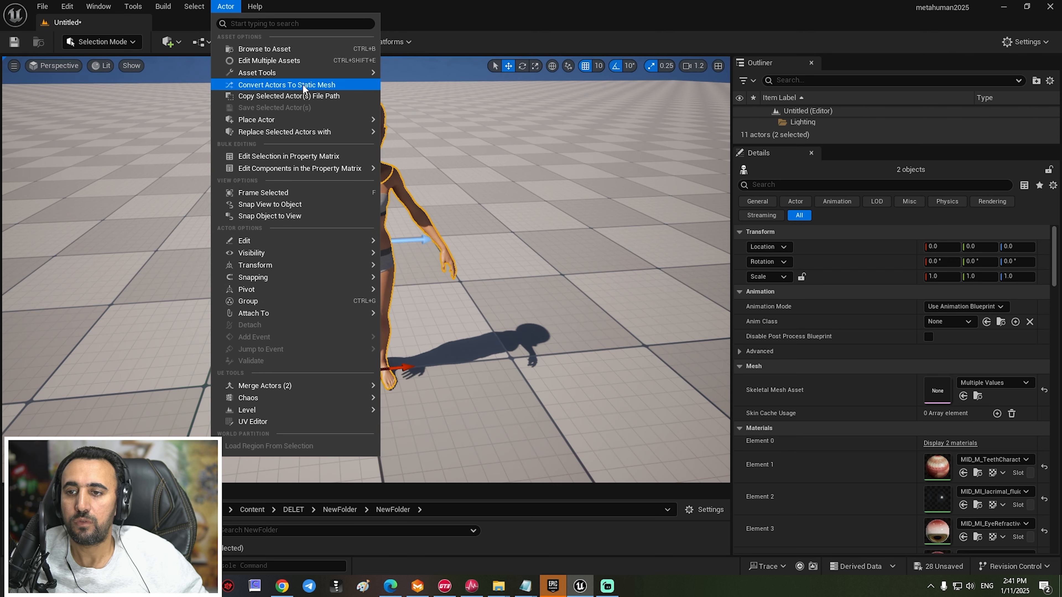
click(310, 85)
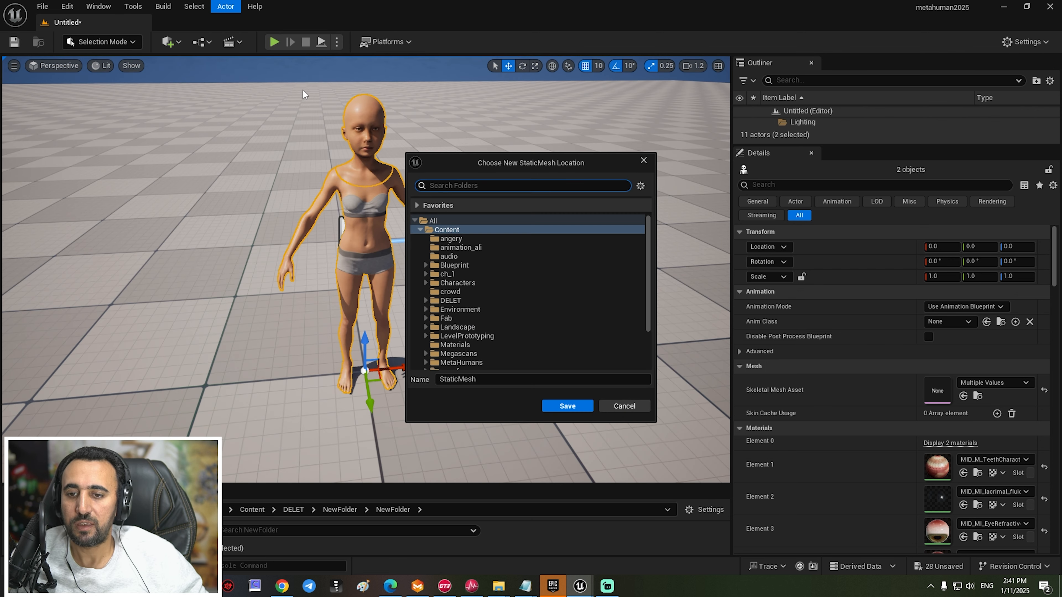
click(447, 231)
right_click(446, 234)
click(494, 244)
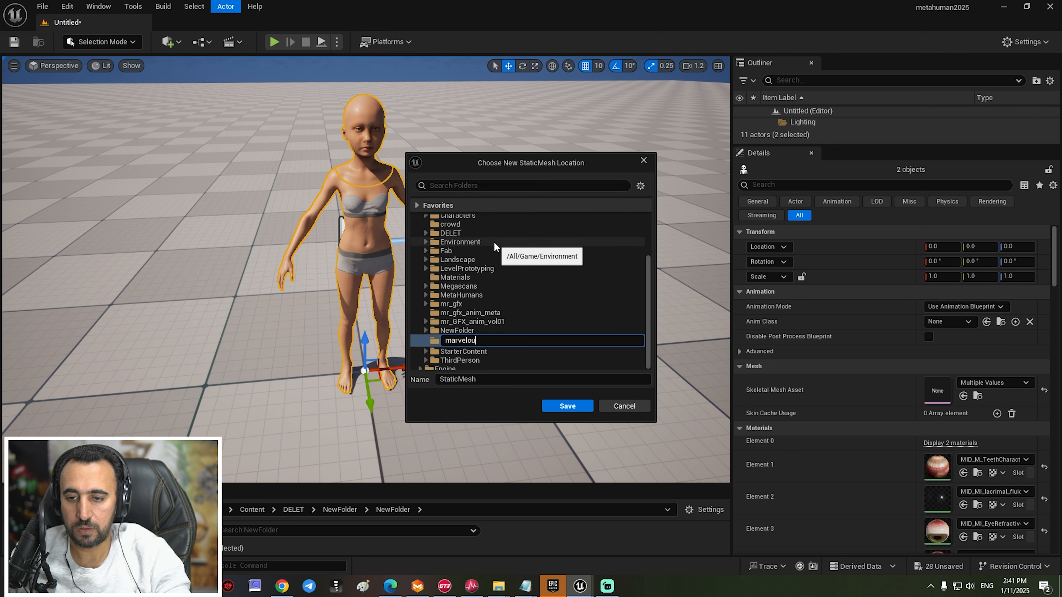
key(Return)
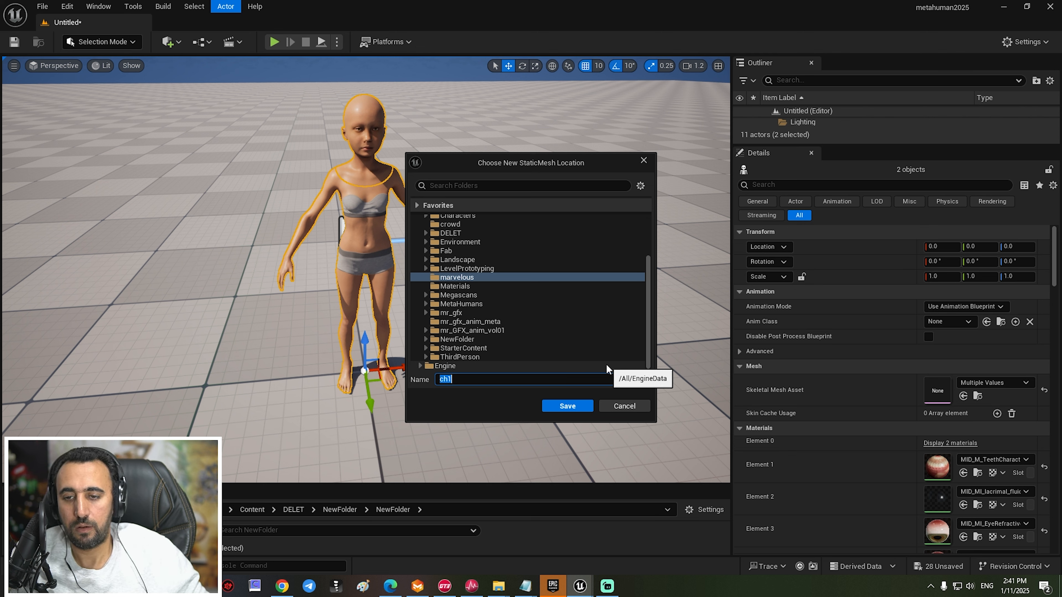
click(567, 407)
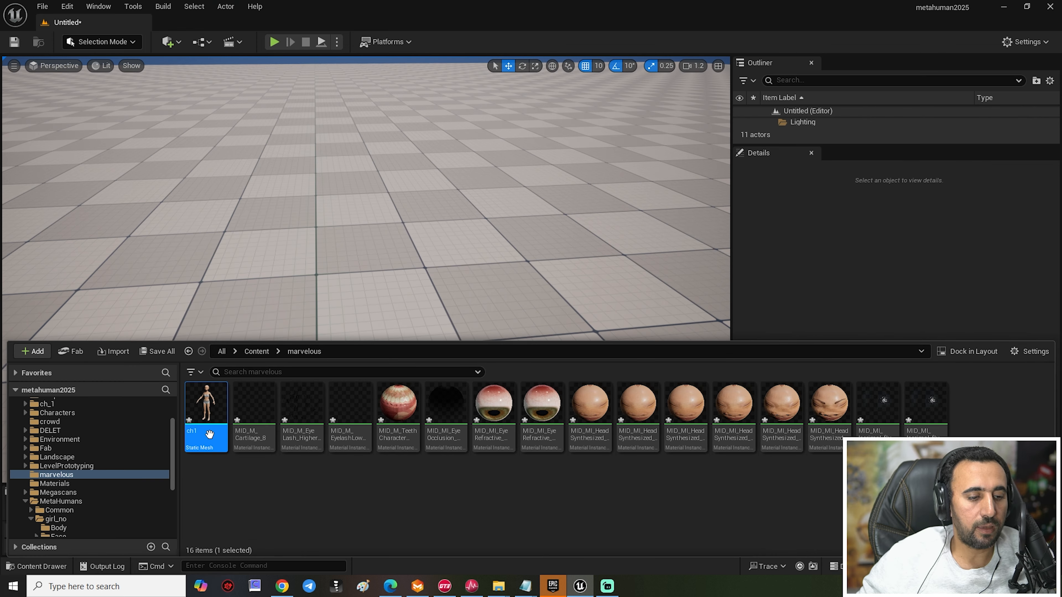
Step: Start exporting the ch1 static mesh as an FBX file named ch1 into a new Desktop folder named ch1
right_click(211, 416)
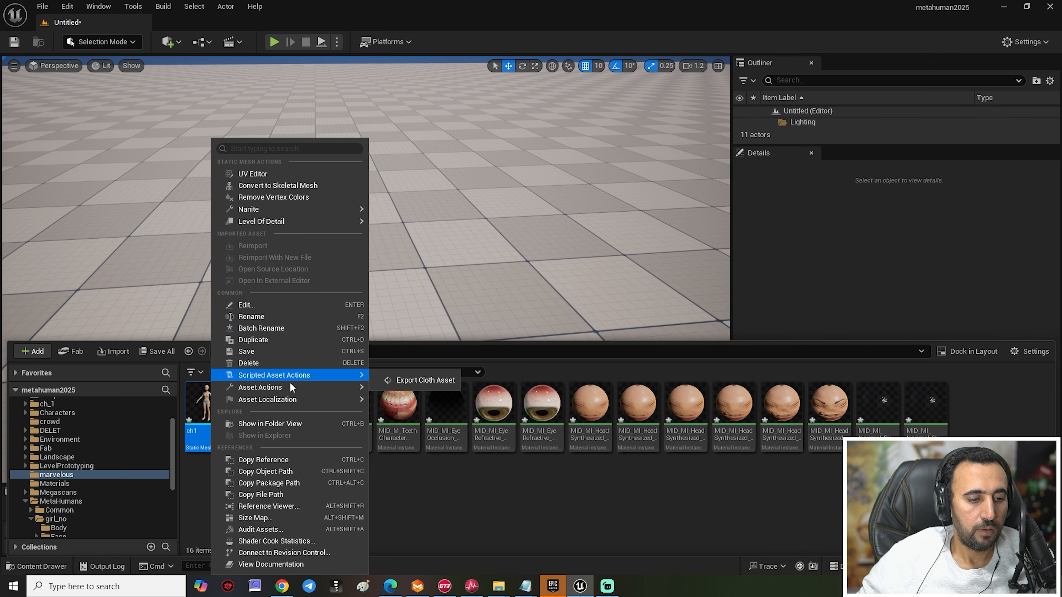
mouse_move(350, 389)
click(397, 453)
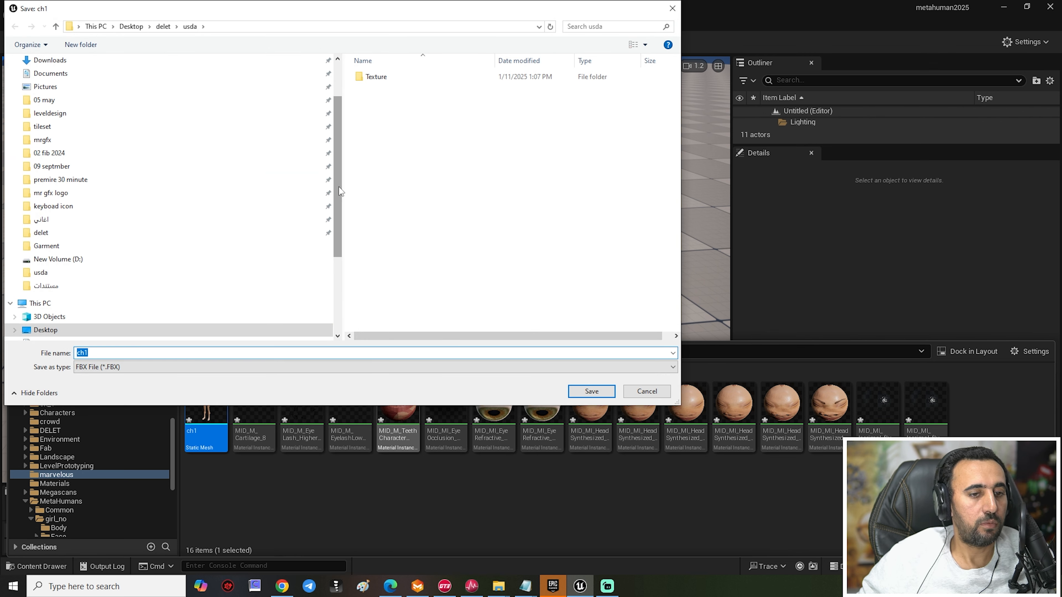
scroll(340, 190, up, 3)
click(55, 111)
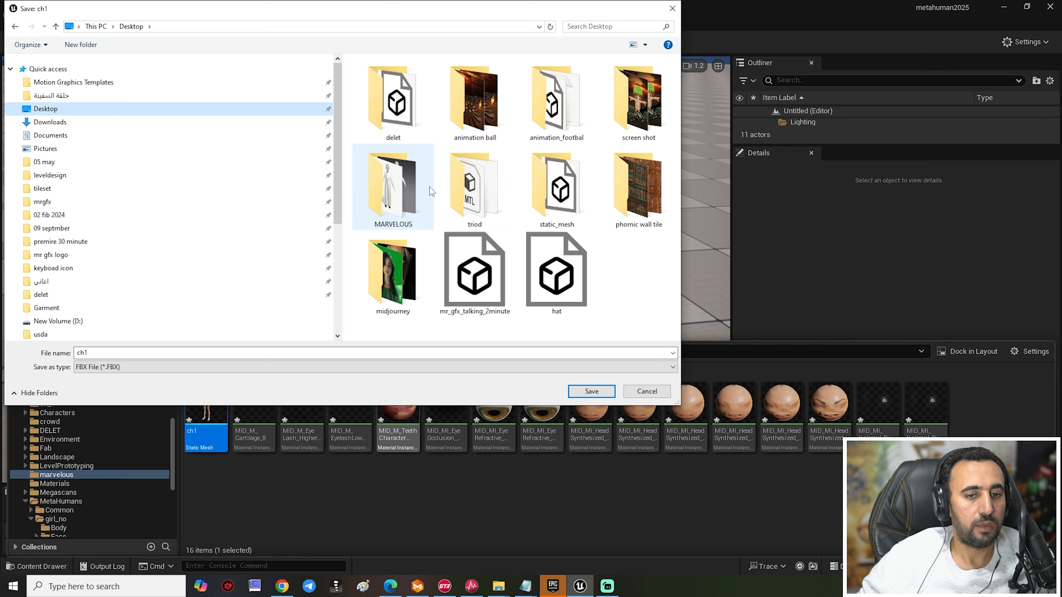
drag(342, 189, 34, 188)
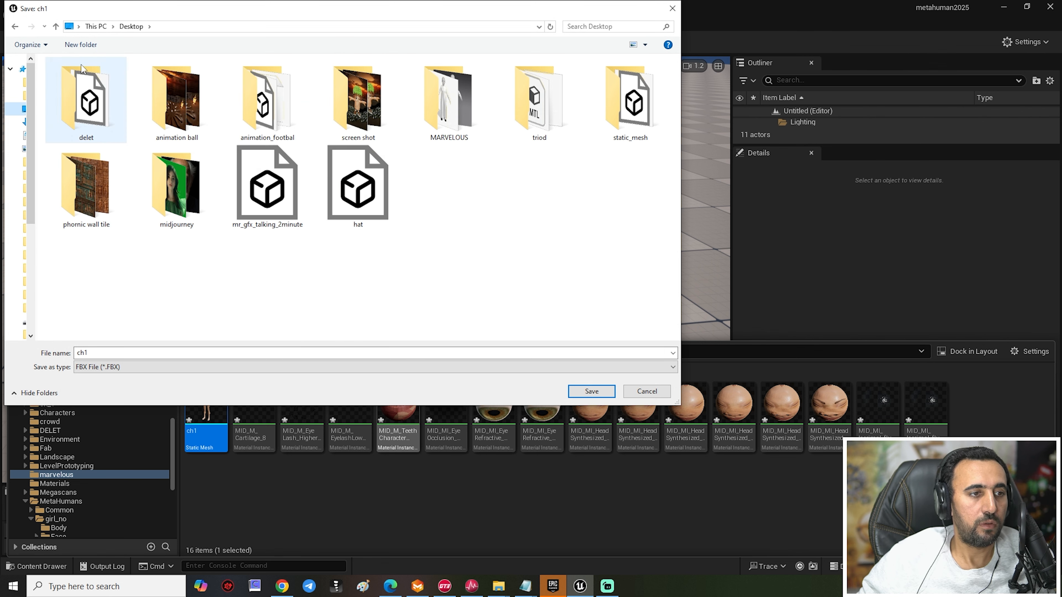
click(83, 44)
text(ch)
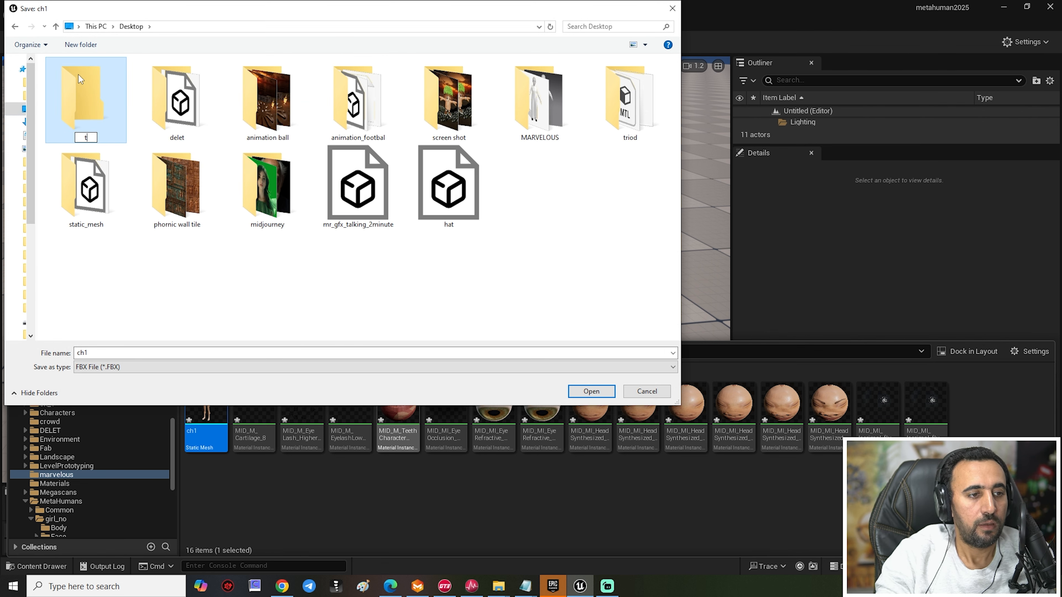
text(1)
key(Return)
double_click(79, 75)
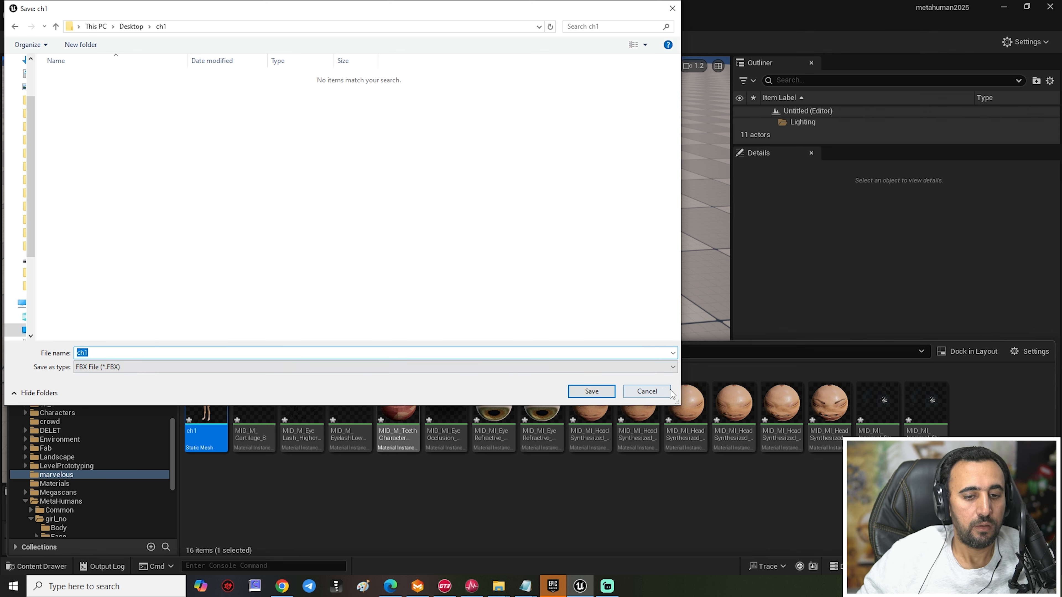
click(591, 391)
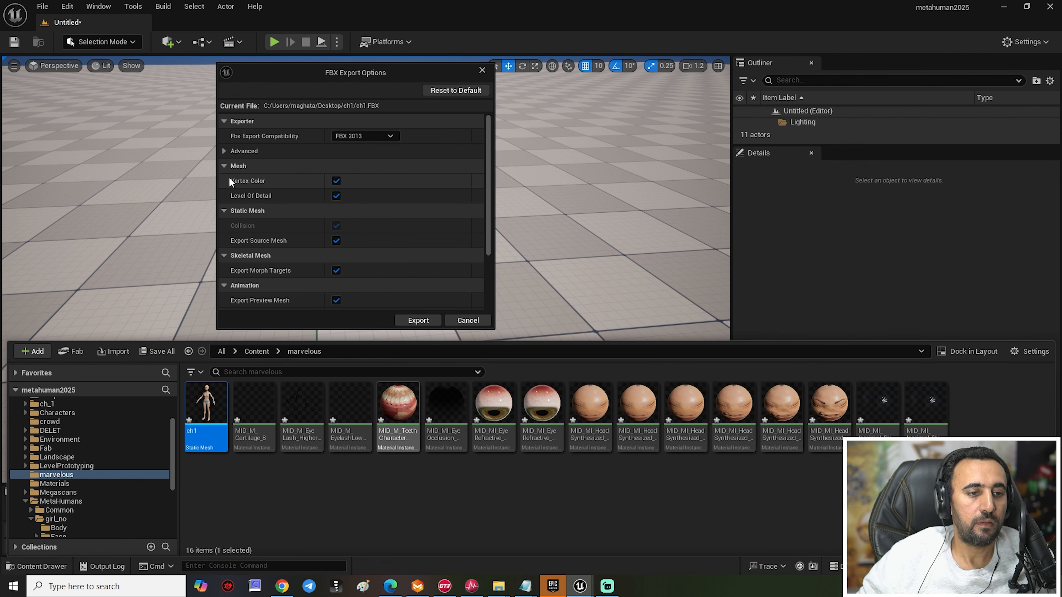
Step: Disable Vertex Color and Level Of Detail, enable Map Skeletal Motion to Root, and run the FBX export
click(337, 181)
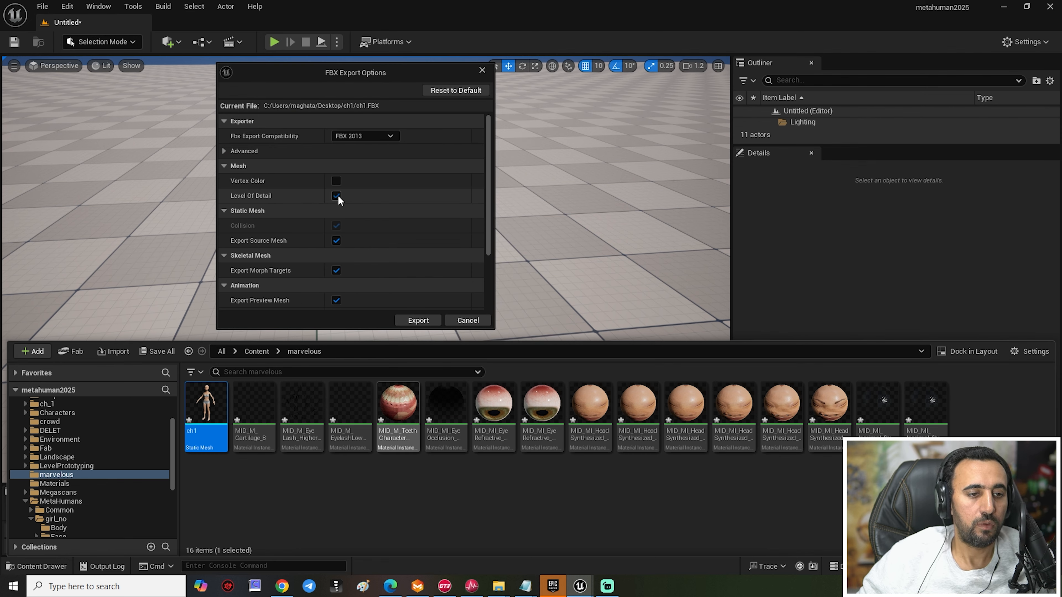
click(336, 195)
scroll(490, 213, down, 2)
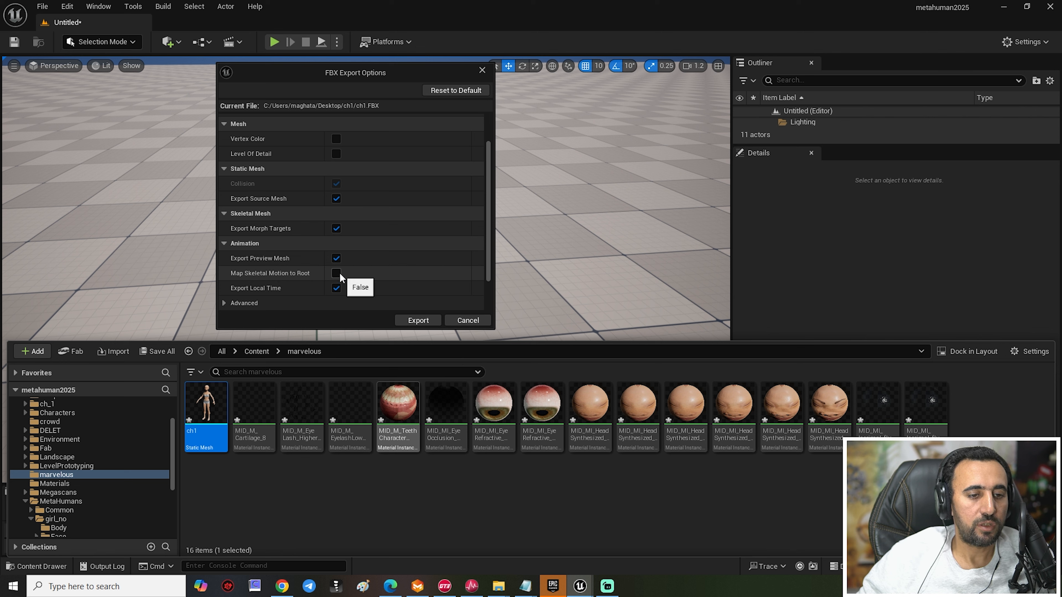
drag(488, 228, 489, 260)
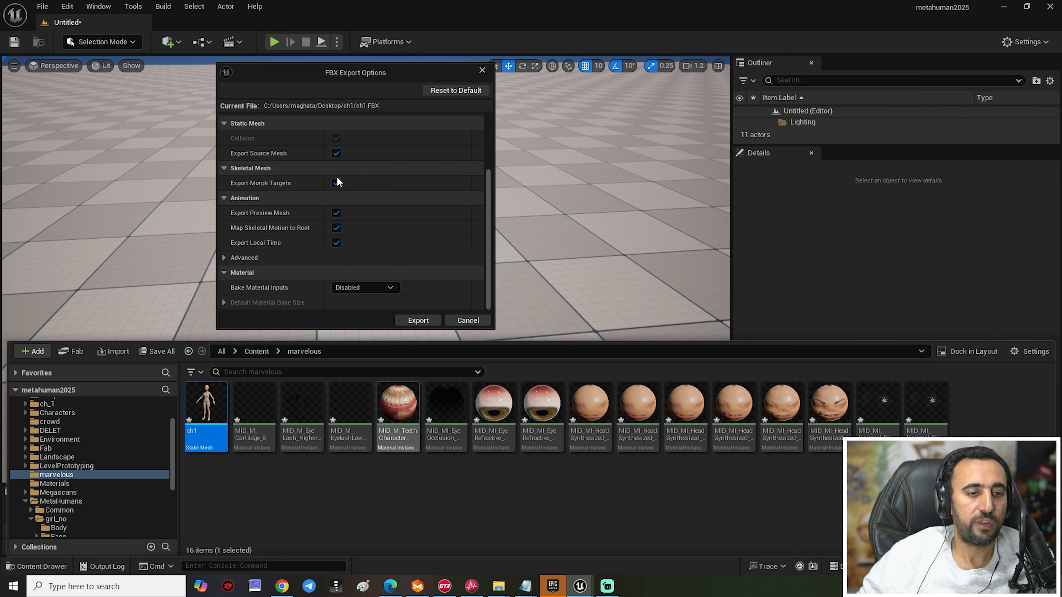
click(418, 320)
Step: Switch to Marvelous Designer and open the file browser for adding an avatar to the empty project
click(418, 586)
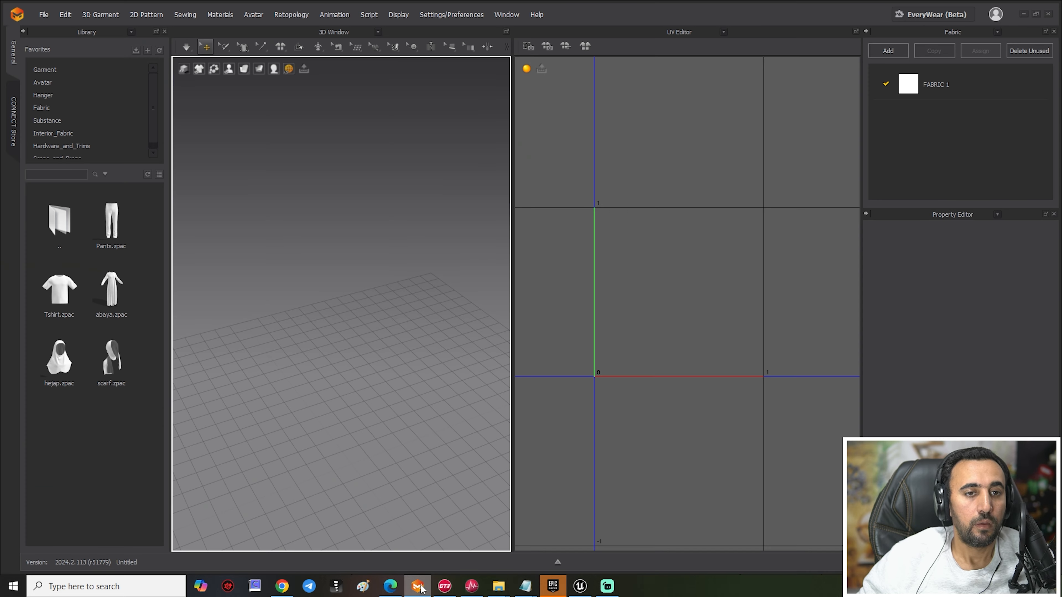
click(43, 15)
key(Escape)
right_drag(325, 226, 373, 431)
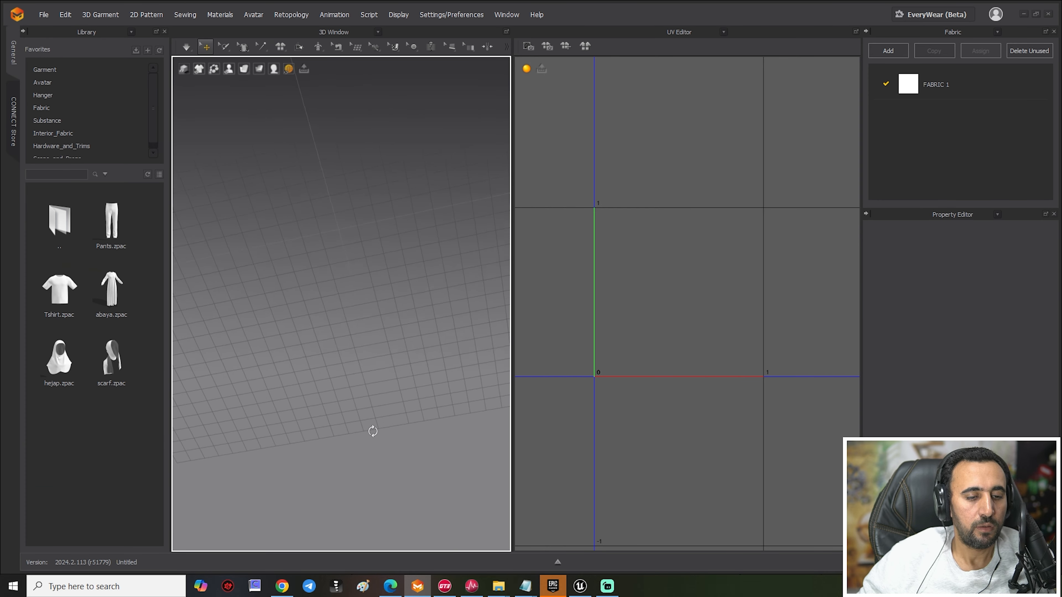
right_drag(368, 337, 360, 279)
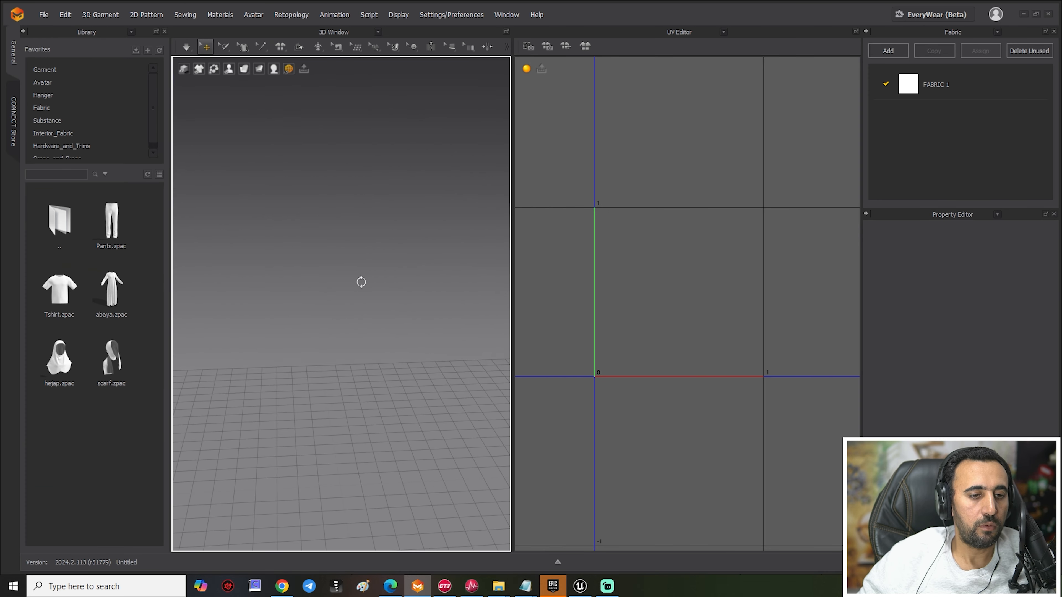
click(44, 15)
mouse_move(58, 71)
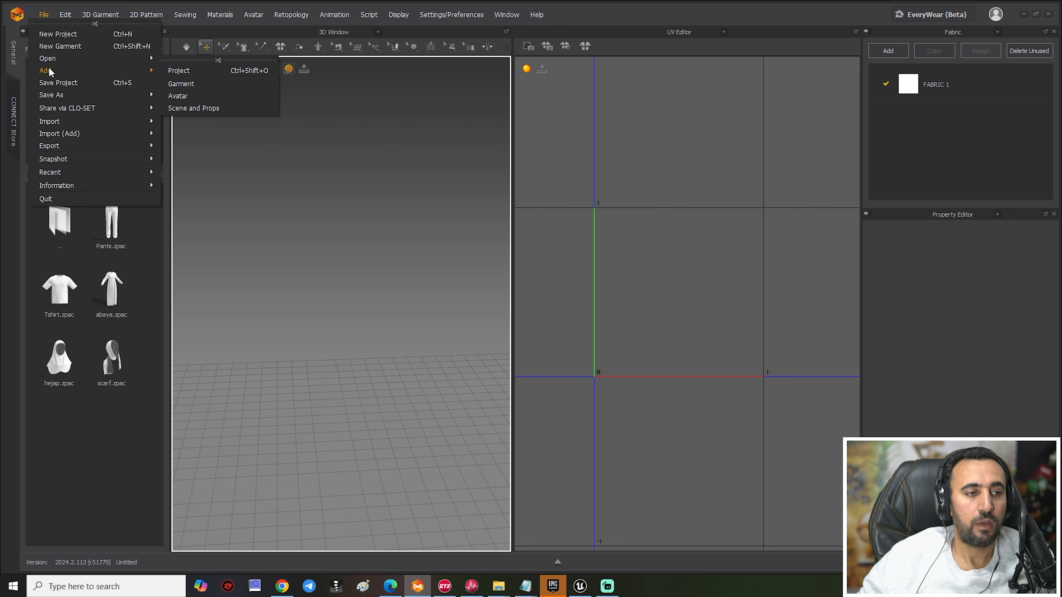
click(177, 96)
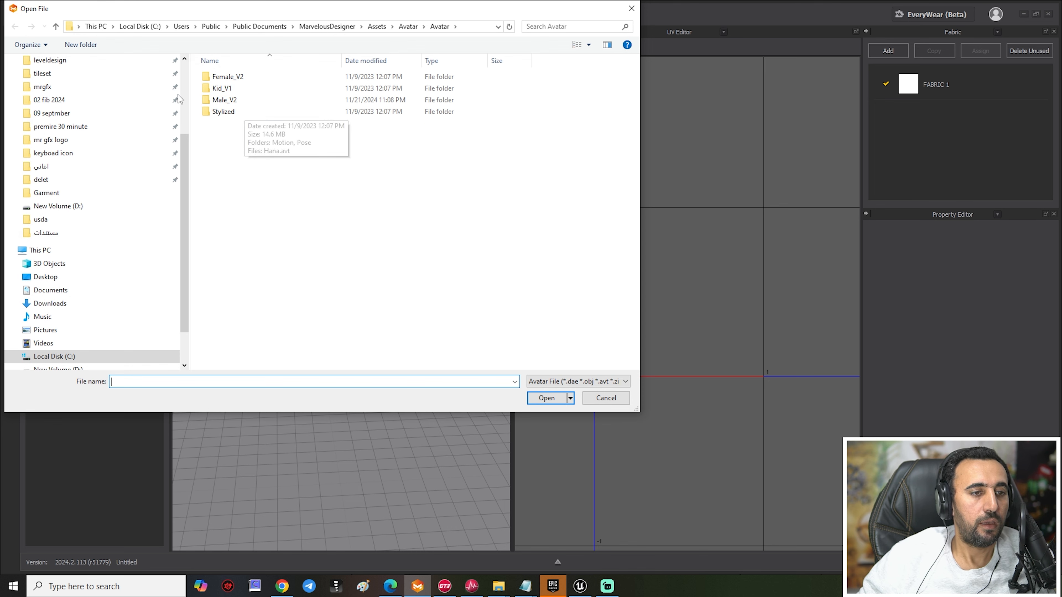
Step: Filter the avatar files to FBX and open ch1 from the Desktop folder ch1
click(45, 276)
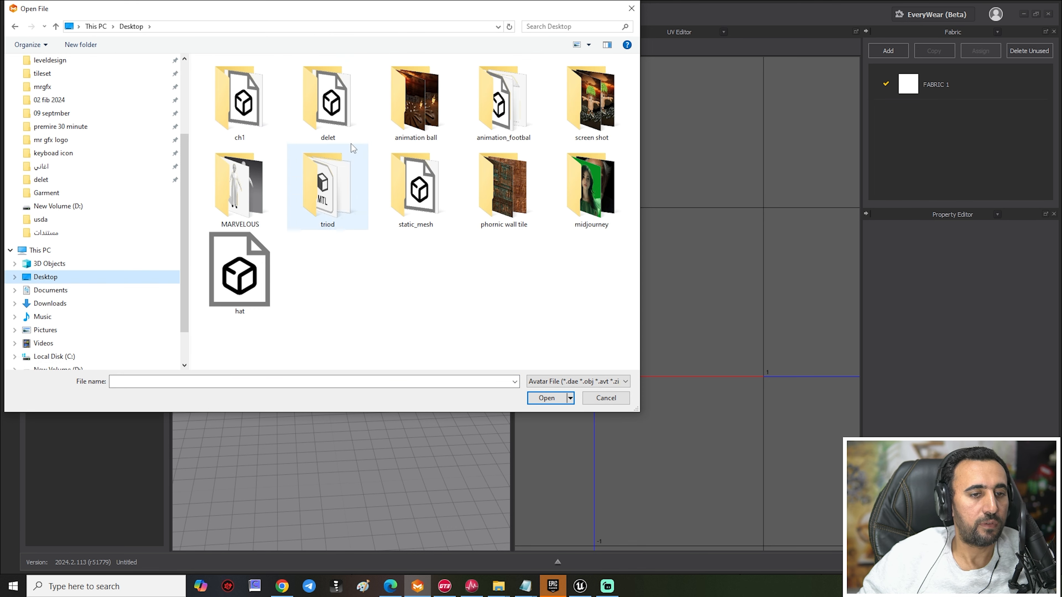
drag(189, 127, 35, 127)
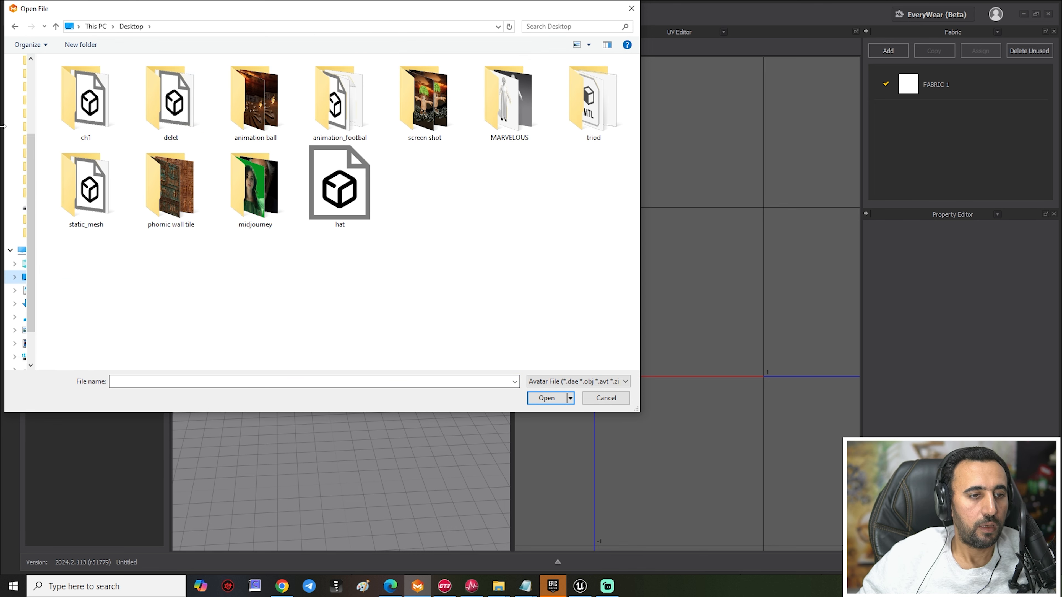
double_click(80, 111)
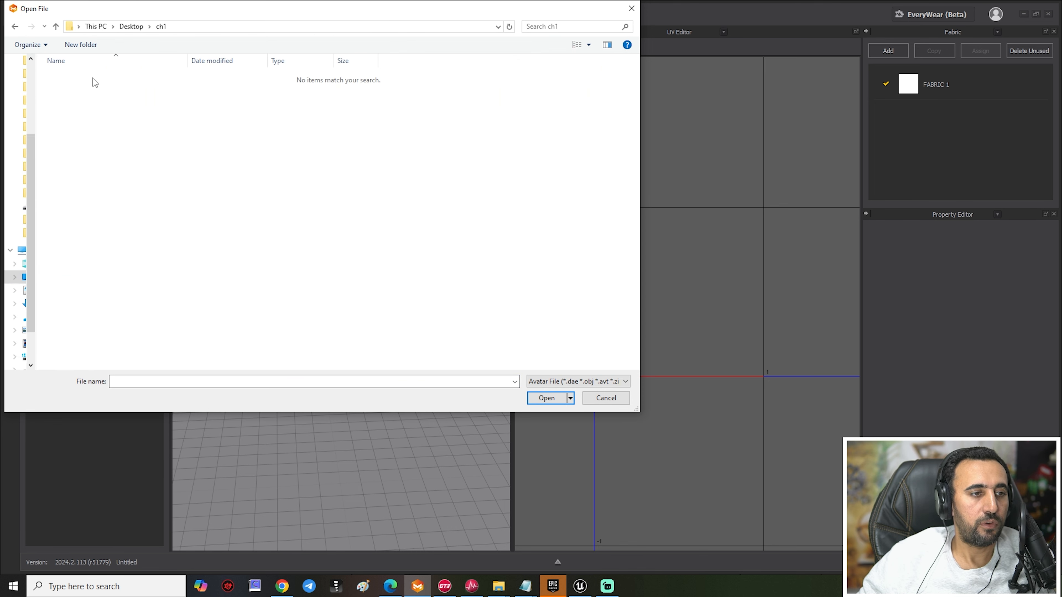
click(581, 381)
click(585, 493)
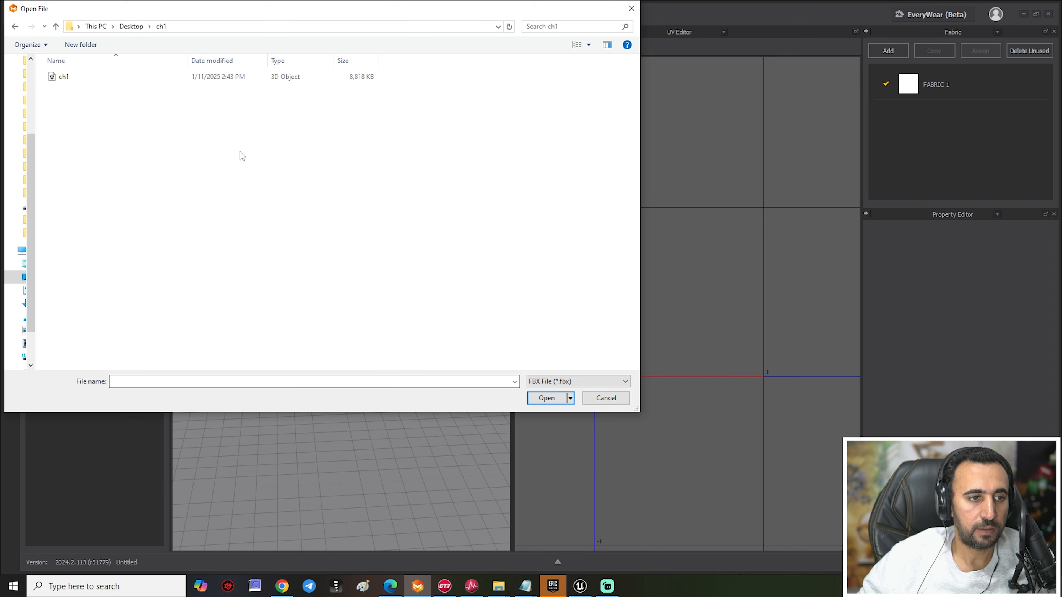
double_click(63, 77)
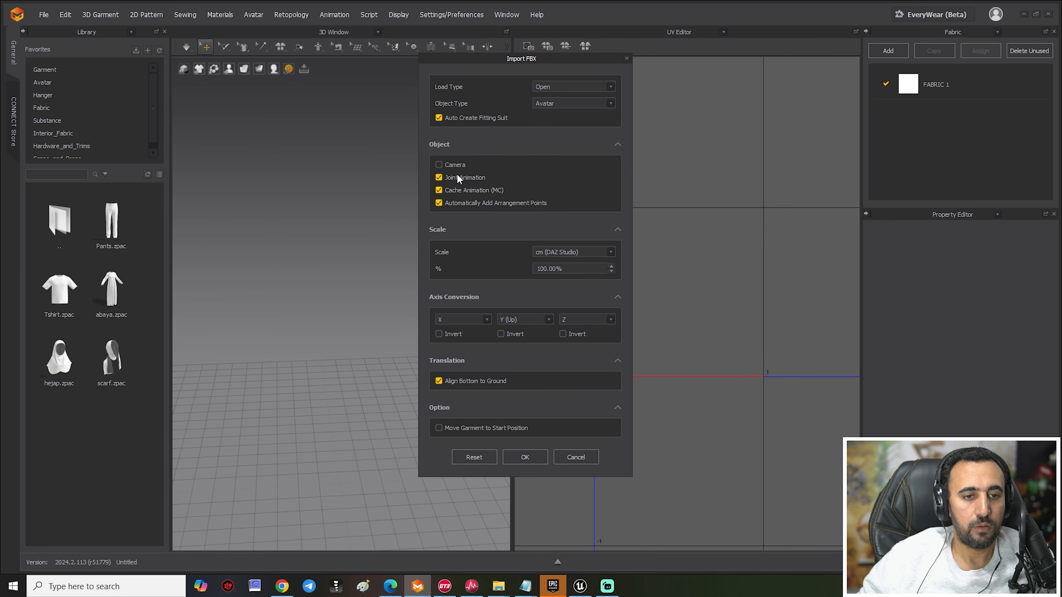
Step: Import the FBX as an avatar with the scale set to cm (DAZ Studio)
click(573, 252)
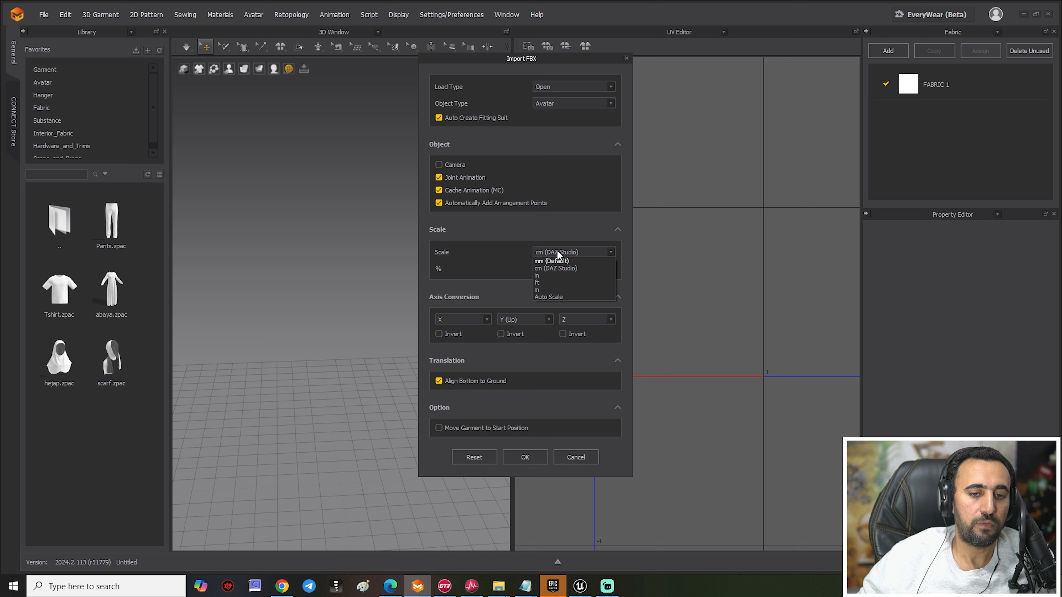
click(570, 268)
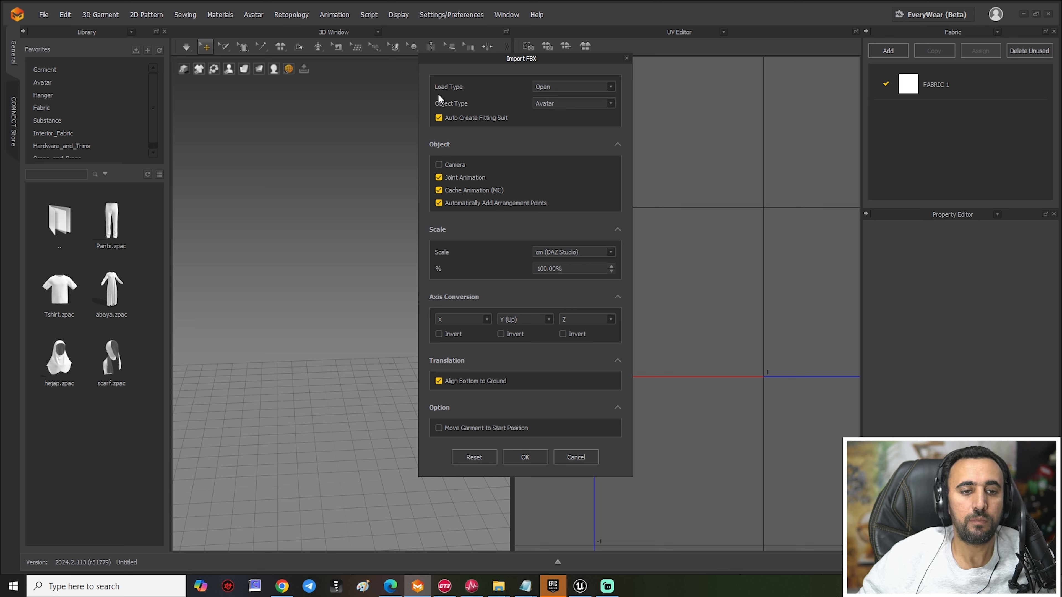
click(525, 457)
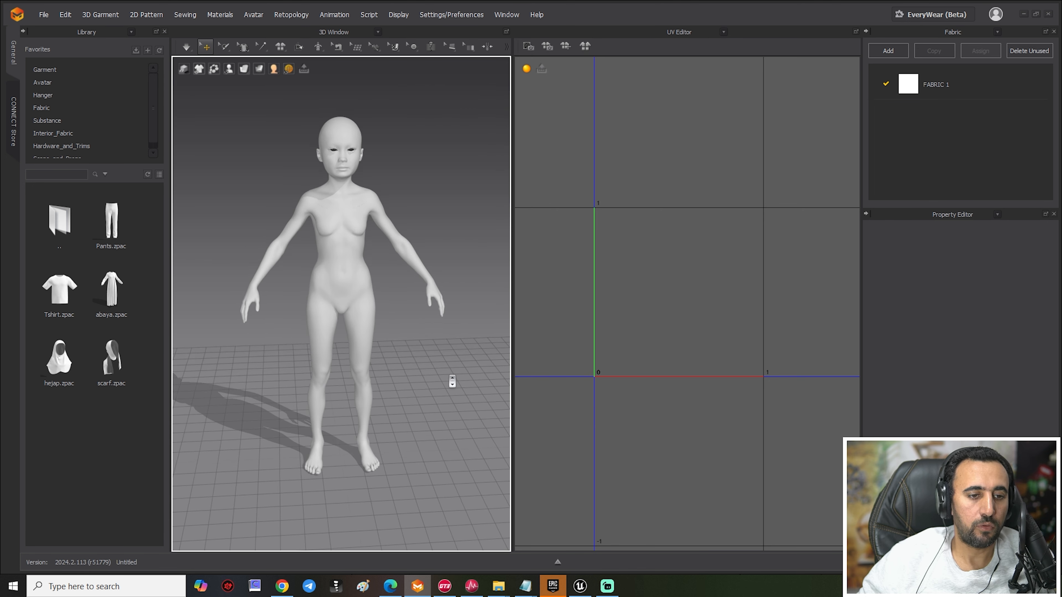
Step: Add the library garment Tshirt.zpac to the girl avatar in the 3D scene
scroll(452, 381, down, 2)
alt+right_drag(355, 374, 386, 393)
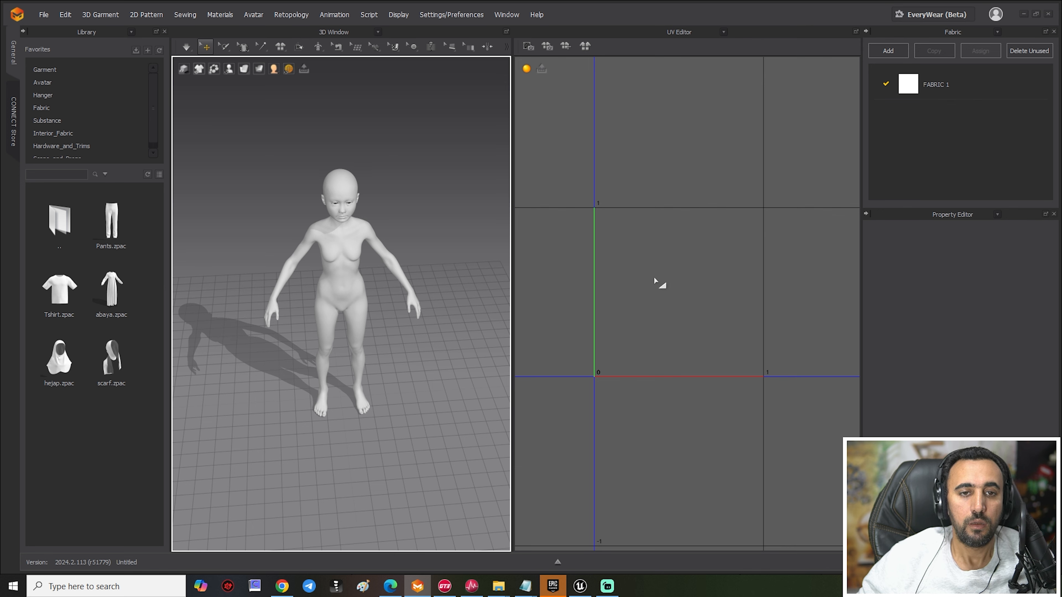
scroll(654, 281, down, 5)
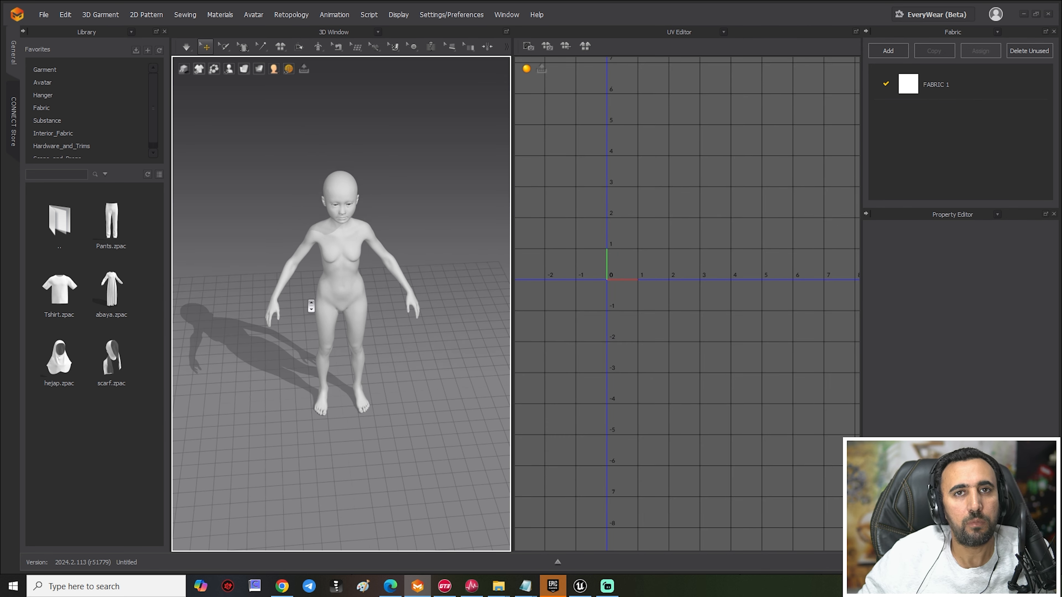
scroll(311, 305, up, 1)
right_drag(386, 314, 381, 274)
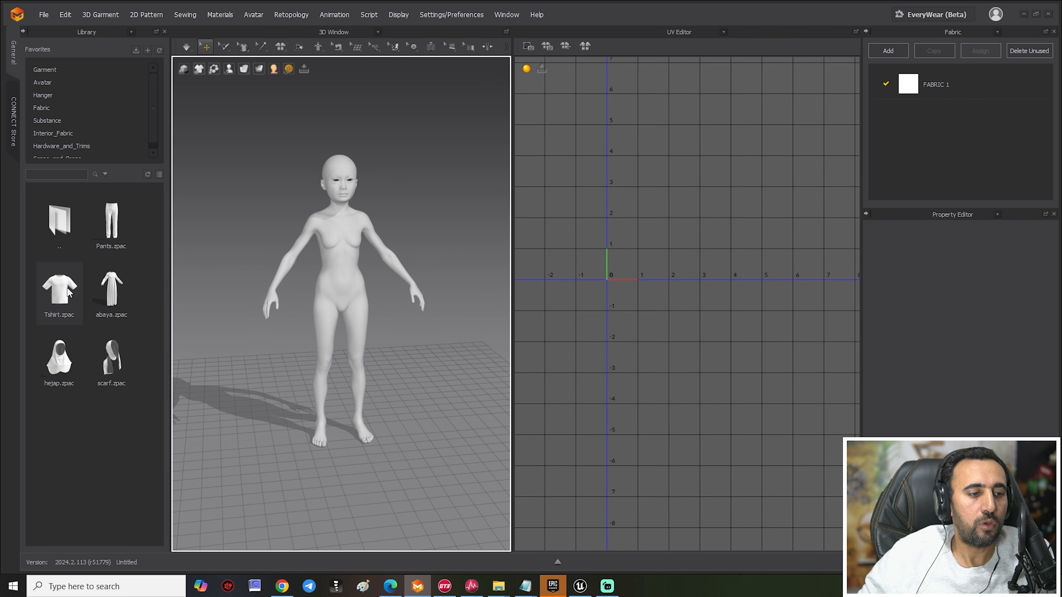
drag(68, 292, 346, 252)
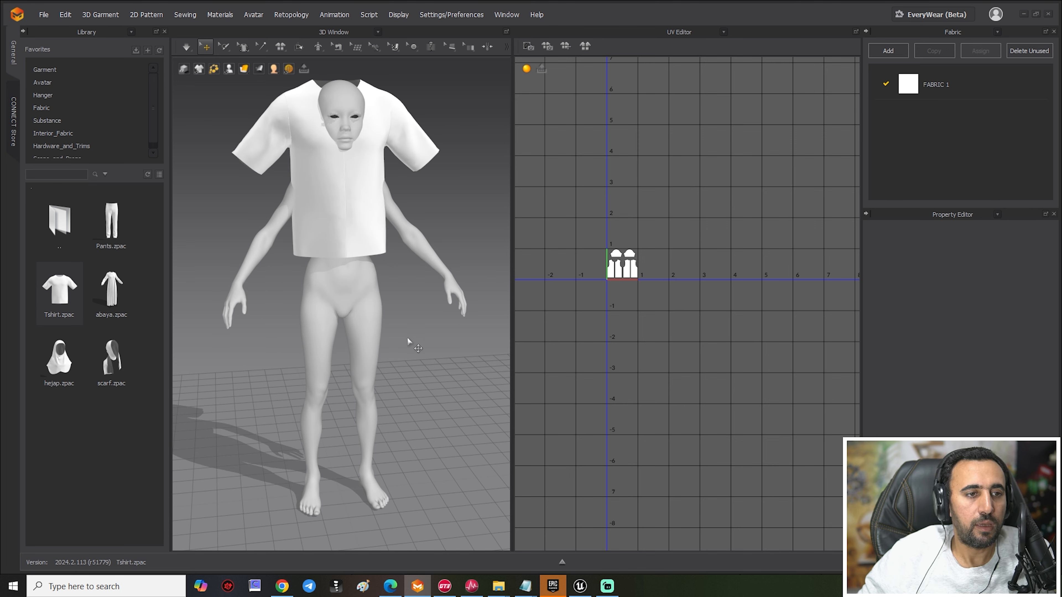
Step: Select all T-shirt patterns and lower the garment onto the avatar's torso, adjusting its front-to-back position
click(370, 181)
shift+click(302, 187)
right_drag(351, 254, 427, 395)
drag(661, 211, 609, 318)
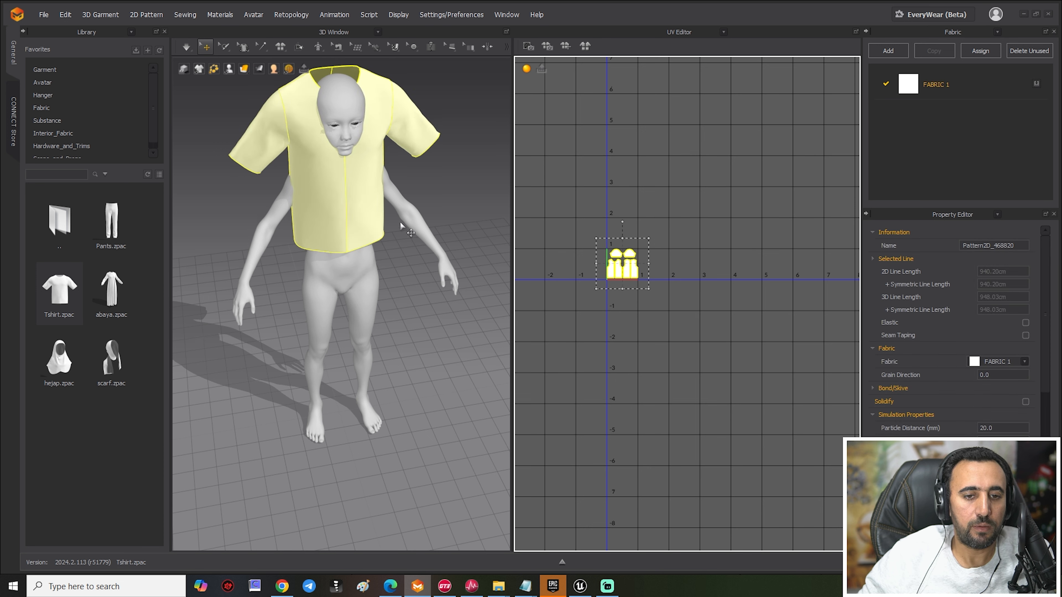
click(367, 182)
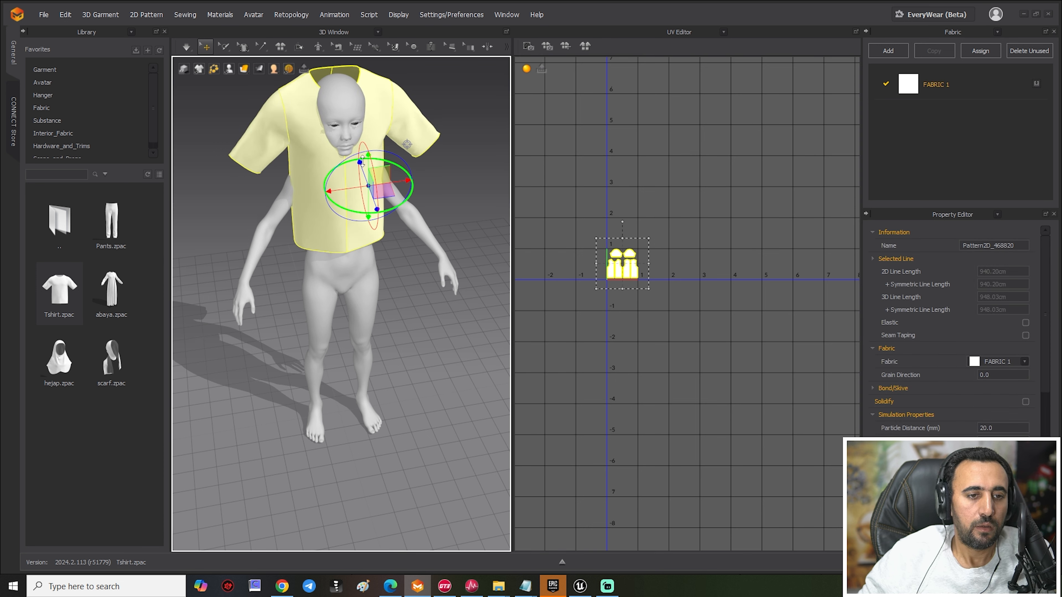
right_drag(334, 332, 435, 349)
drag(367, 147, 367, 218)
drag(396, 262, 406, 261)
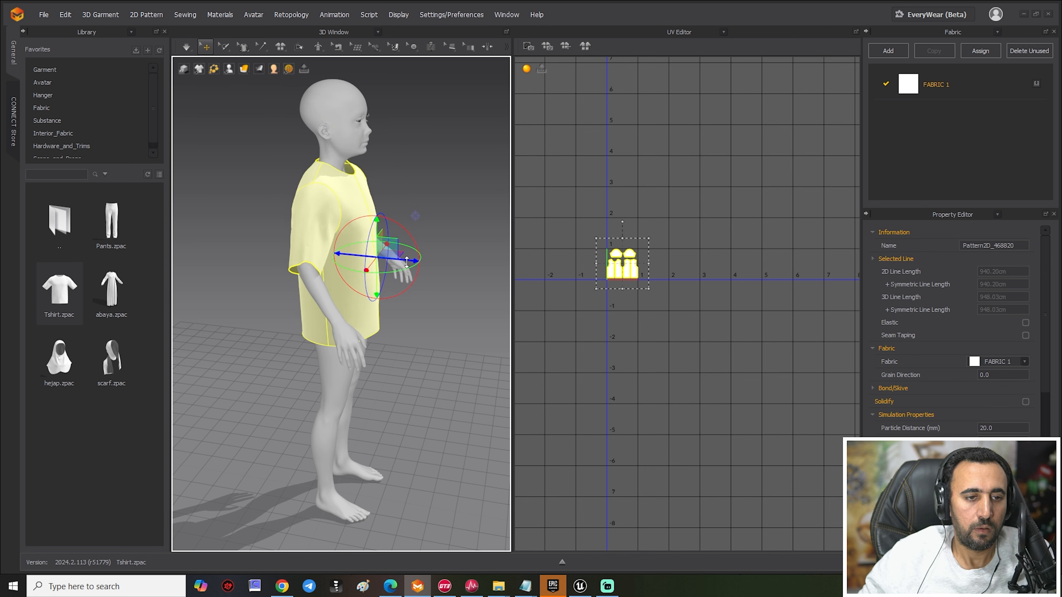
Step: Simulate the T-shirt so it drapes on the girl avatar, nudging the sleeve and checking the fit from several sides
right_drag(478, 234, 368, 236)
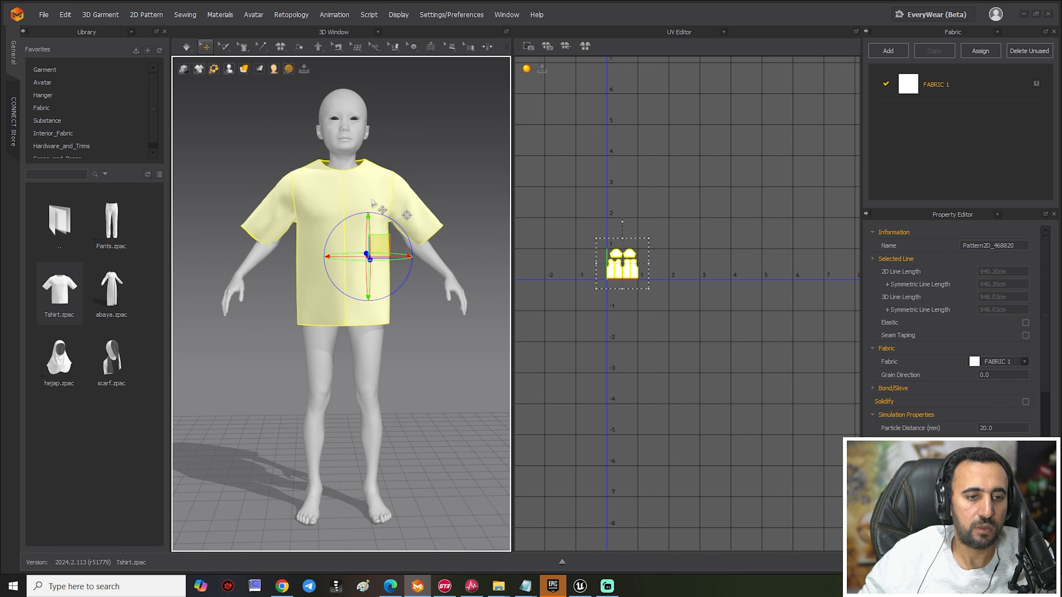
key(space)
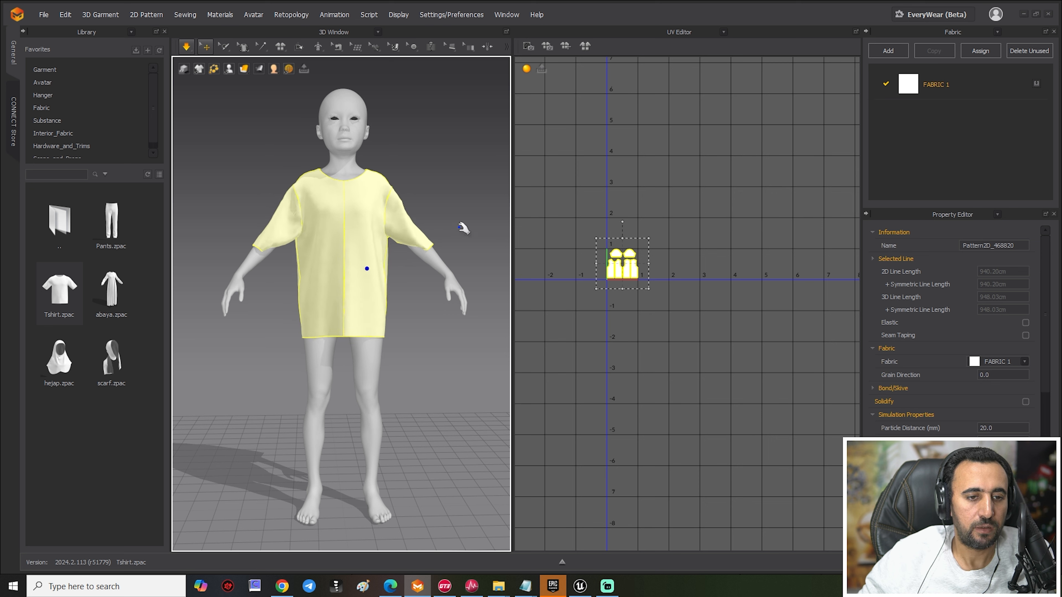
click(415, 257)
right_drag(400, 282, 264, 213)
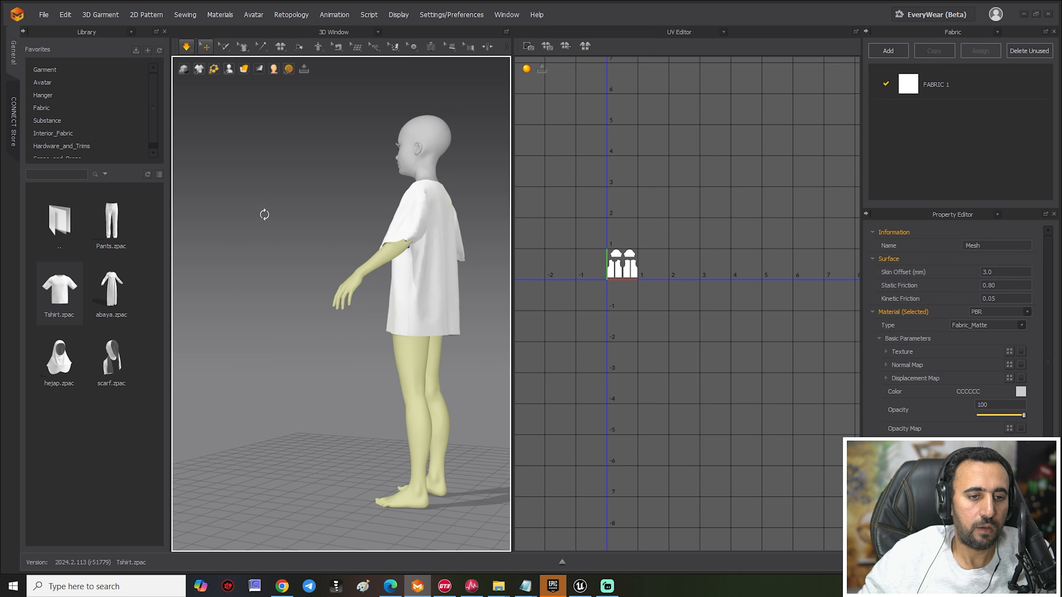
key(space)
mouse_move(418, 243)
mouse_down()
mouse_move(422, 258)
mouse_move(421, 245)
mouse_move(412, 250)
mouse_up()
Step: Lengthen the T-shirt's front and back body patterns by moving their hem lines down toward the avatar's ankles
right_drag(342, 305, 381, 347)
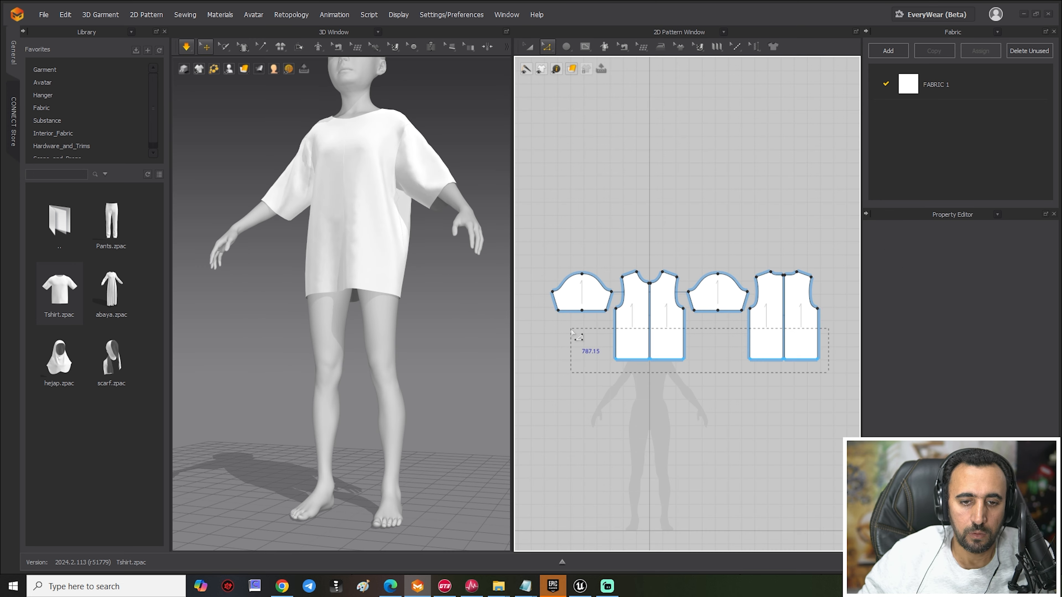
click(658, 361)
drag(660, 363, 660, 418)
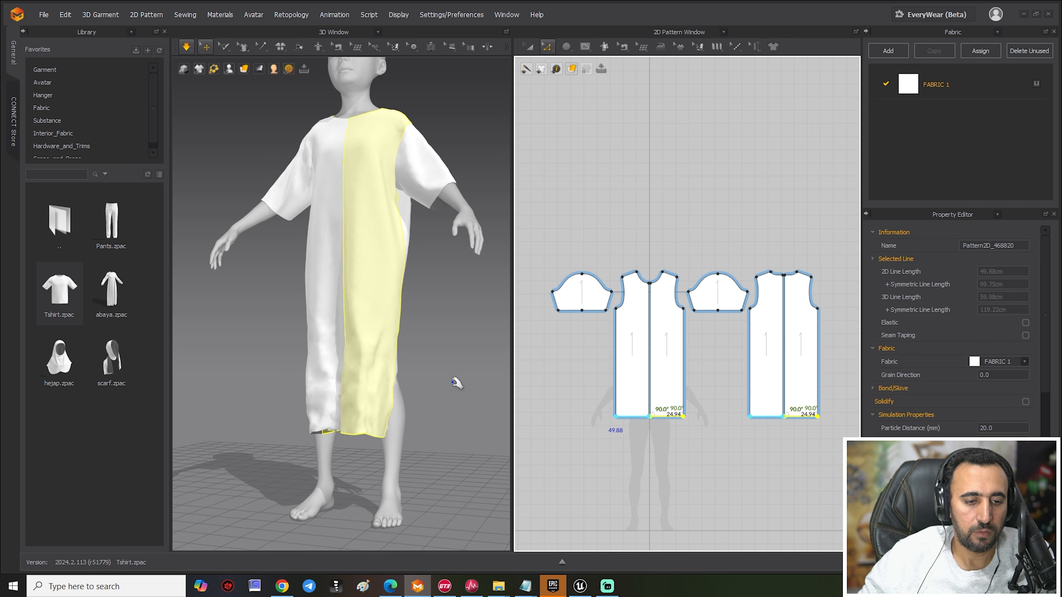
Step: Tug the lengthened front and back panels during simulation until they hang cleanly around the avatar's legs
right_drag(426, 382, 318, 426)
drag(320, 436, 377, 484)
right_drag(379, 484, 345, 394)
drag(324, 438, 372, 469)
right_drag(377, 470, 269, 458)
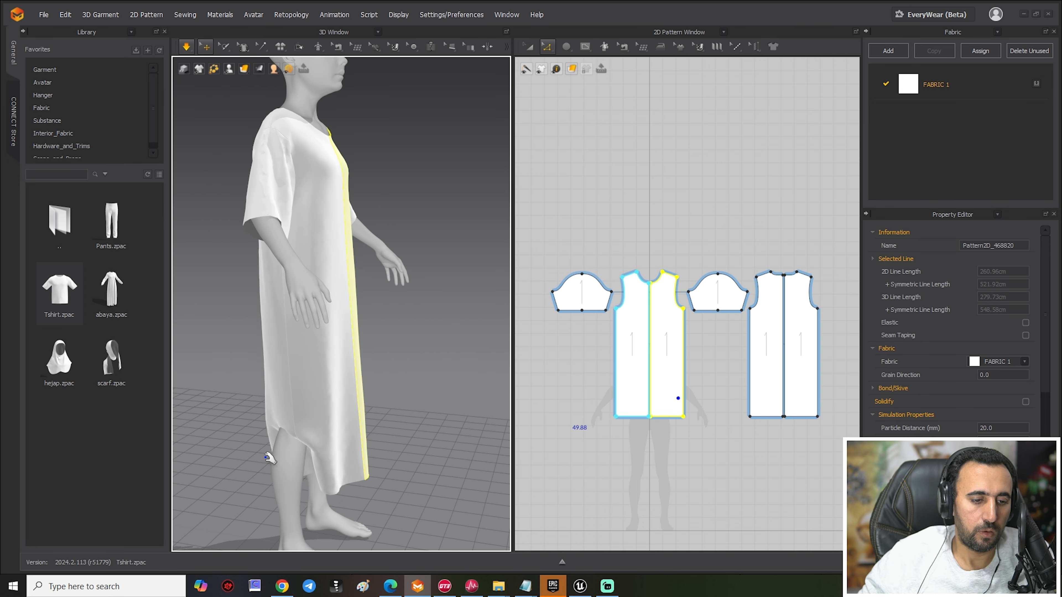
drag(281, 424, 194, 422)
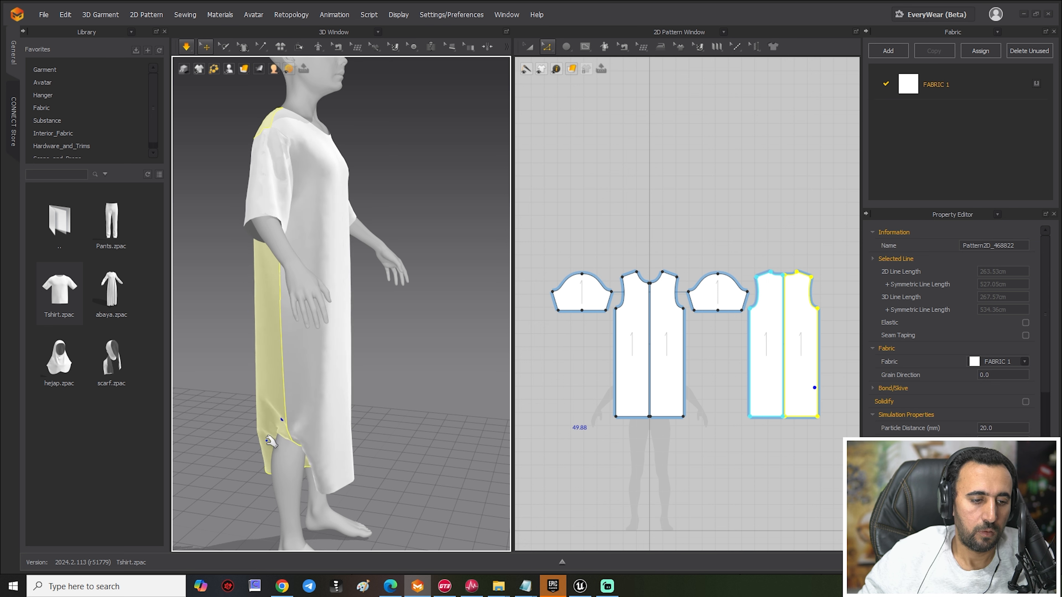
drag(269, 438, 282, 478)
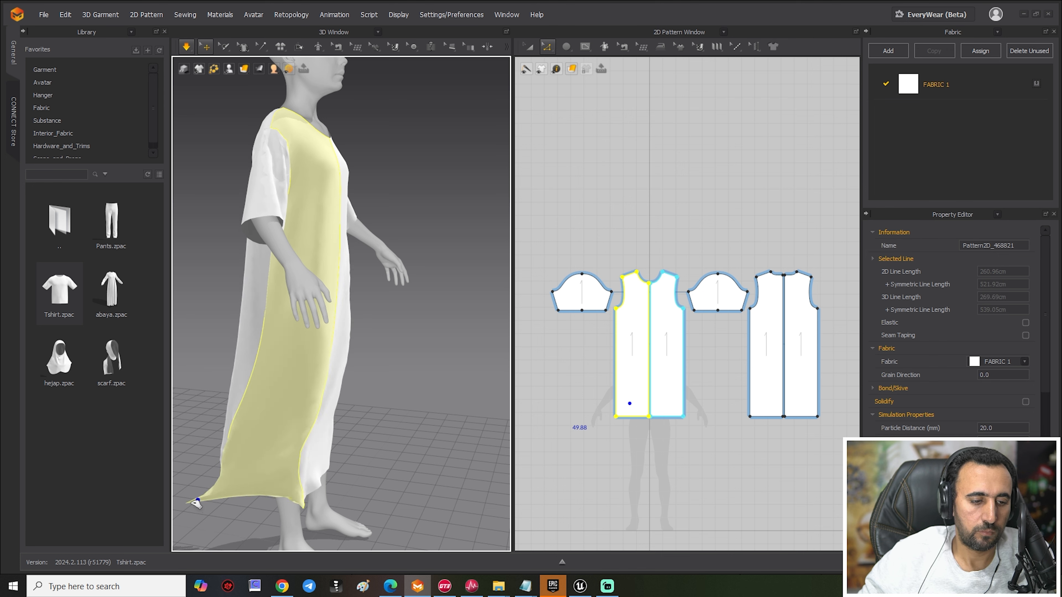
drag(176, 505, 124, 505)
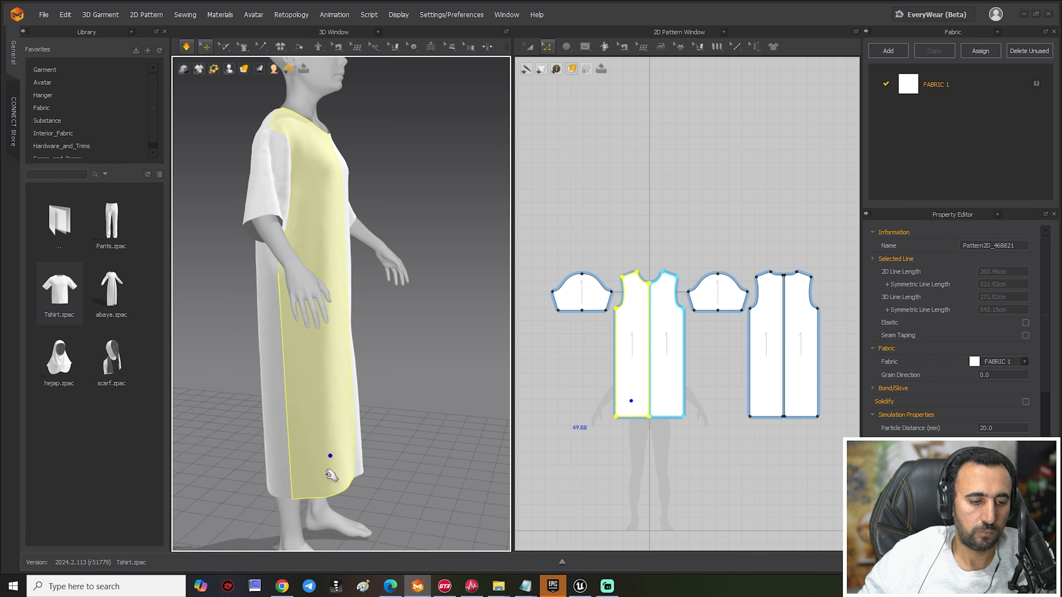
right_drag(329, 474, 326, 399)
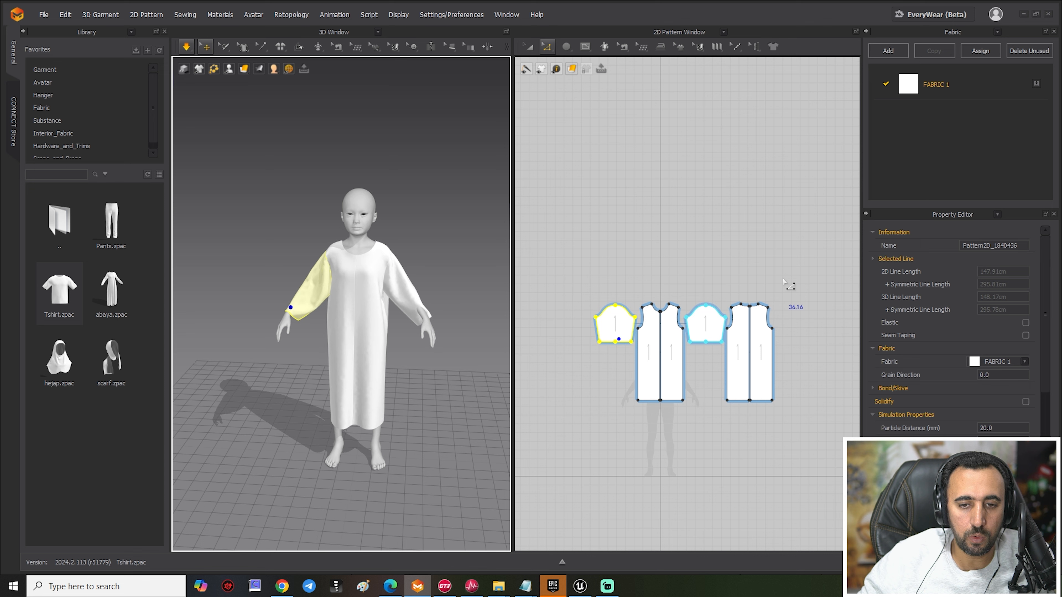
Step: Delete all T-shirt patterns and add the library garment abaya.zpac to the girl avatar
key(ctrl+a)
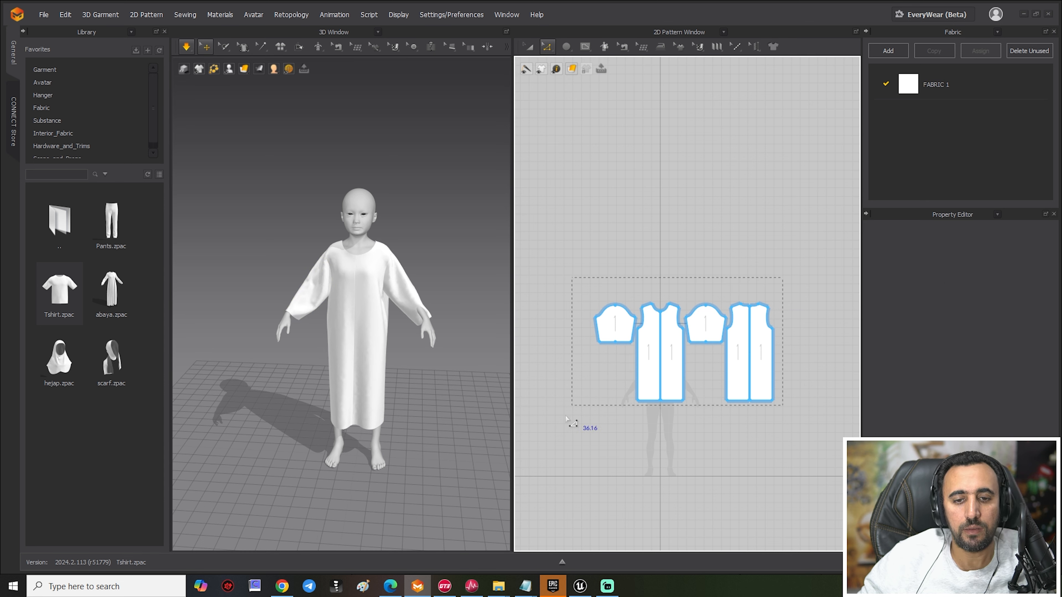
key(Delete)
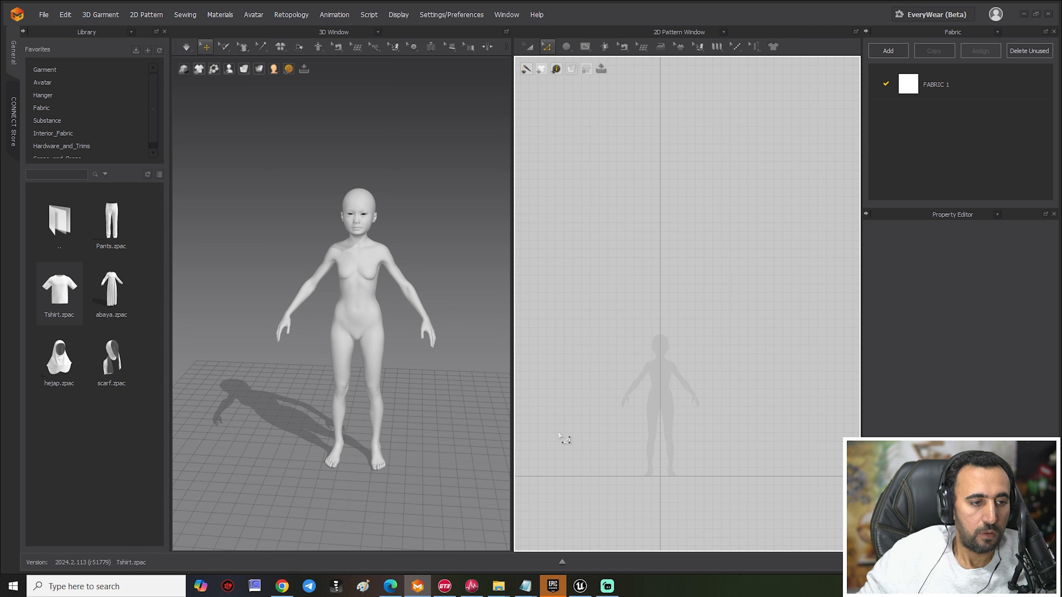
drag(111, 288, 360, 271)
right_drag(423, 330, 449, 339)
scroll(722, 321, up, 8)
scroll(722, 320, down, 5)
scroll(760, 334, down, 2)
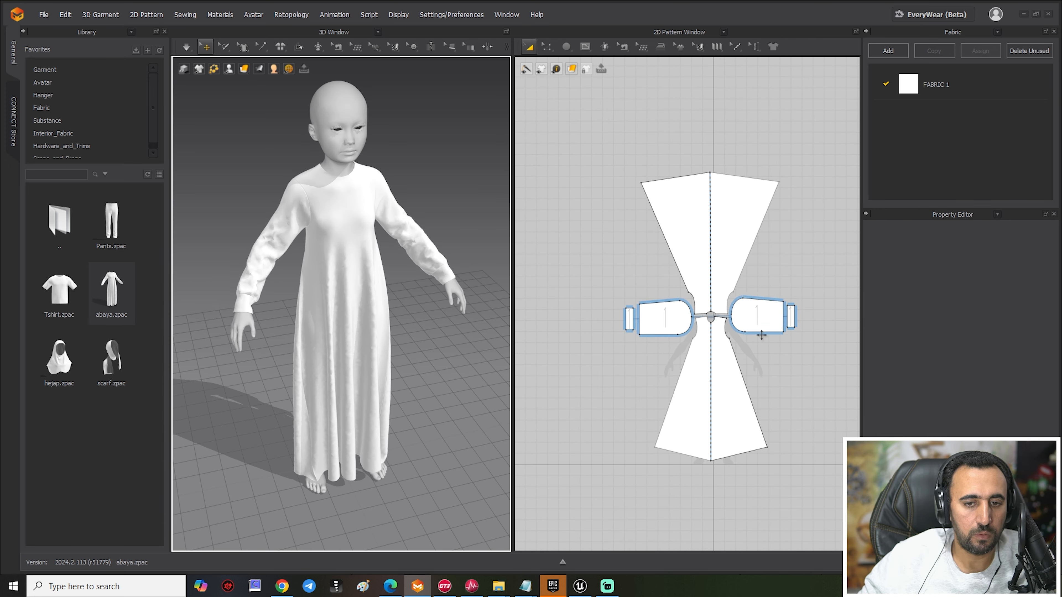
Step: Shorten the abaya by moving the hem lines of the back and front patterns inward with the Edit Pattern tool
click(800, 152)
drag(571, 223, 577, 228)
click(719, 186)
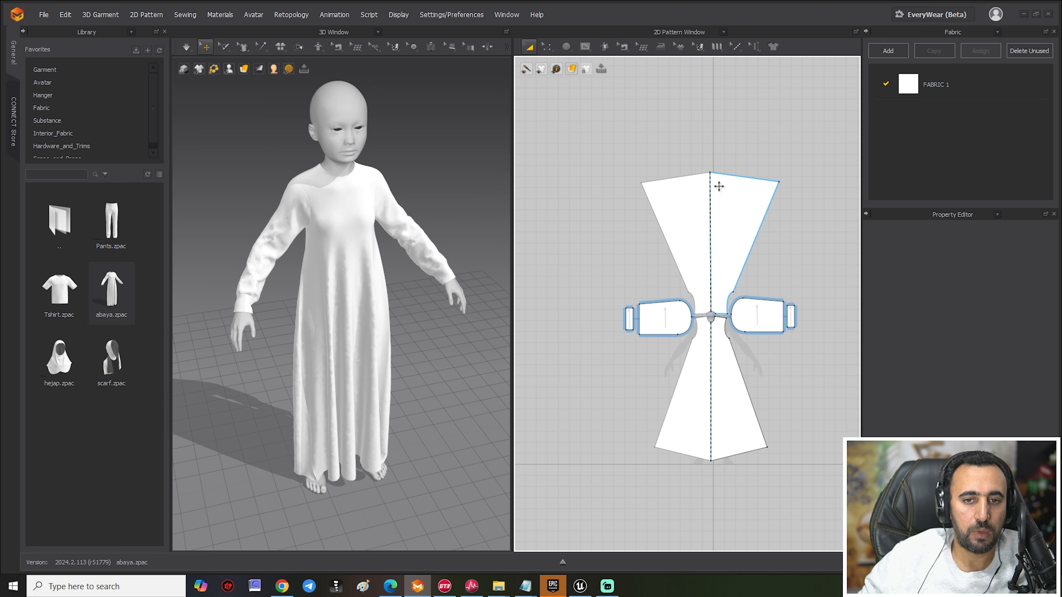
click(546, 47)
click(576, 65)
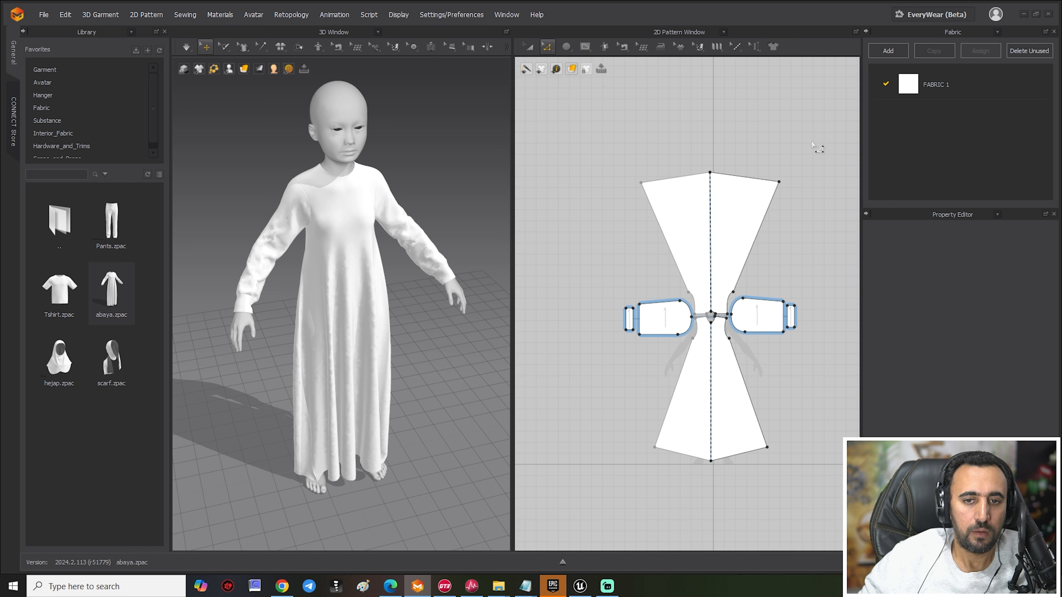
drag(812, 139, 627, 207)
drag(745, 183, 744, 200)
drag(788, 491, 603, 435)
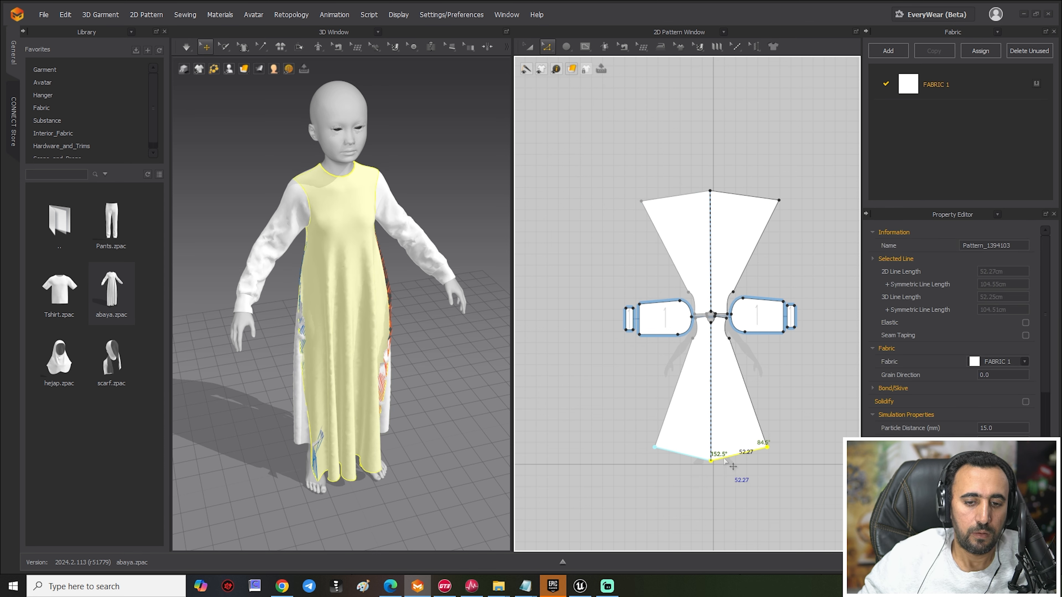
drag(726, 457, 726, 443)
Step: Simulate the shortened abaya and pull its side hem so the skirt settles around the avatar's legs
key(space)
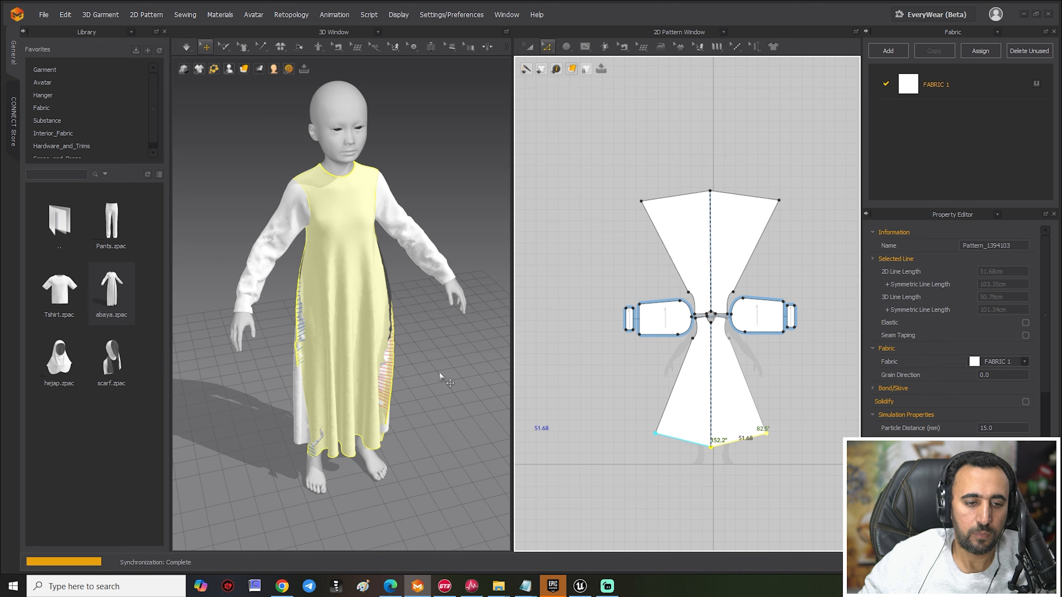
right_drag(434, 367, 397, 418)
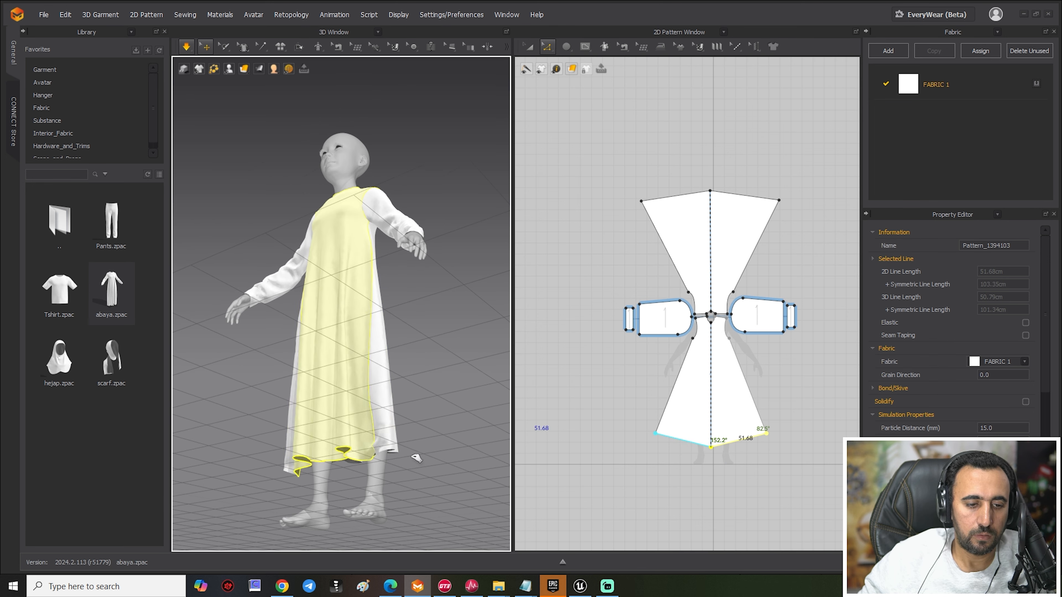
drag(393, 448, 441, 392)
key(w)
right_drag(441, 392, 494, 462)
scroll(392, 412, up, 3)
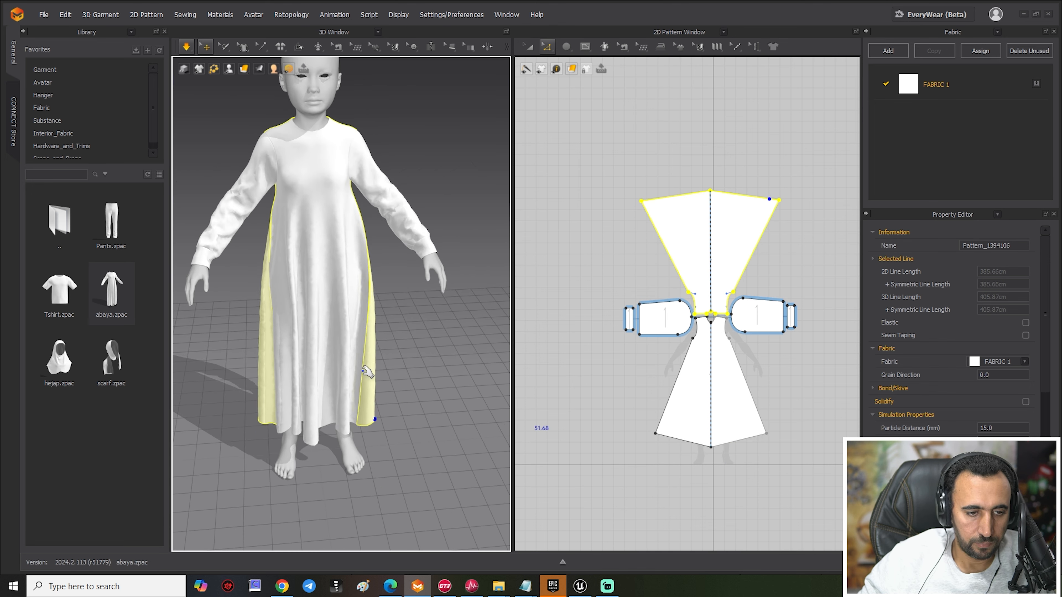
right_drag(367, 370, 412, 359)
Step: Narrow the abaya's skirt by moving the hem corner points of the back and front patterns inward, and check the drape
click(829, 201)
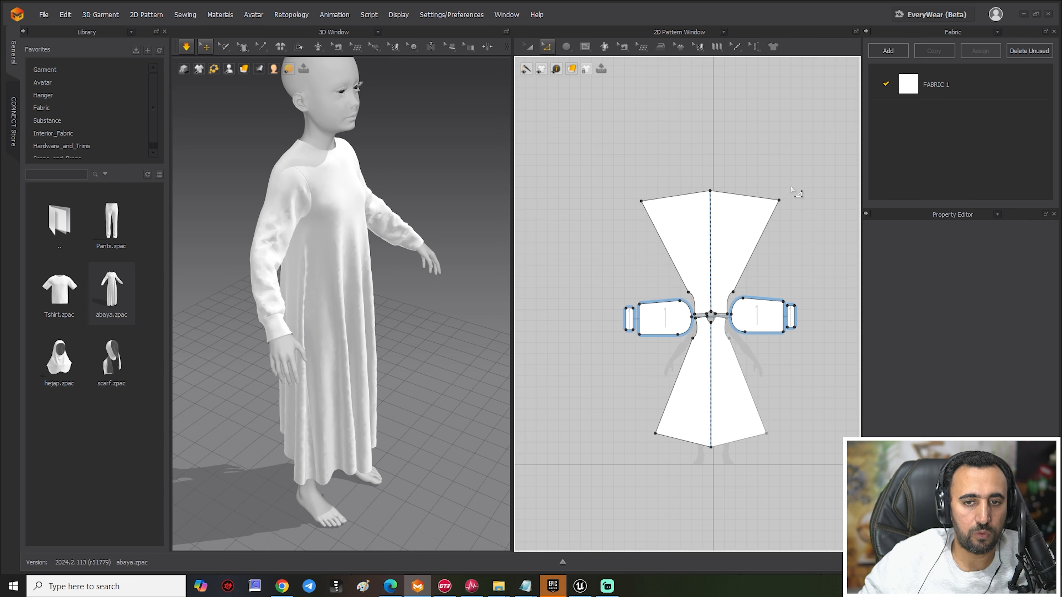
scroll(797, 209, down, 1)
scroll(773, 199, up, 4)
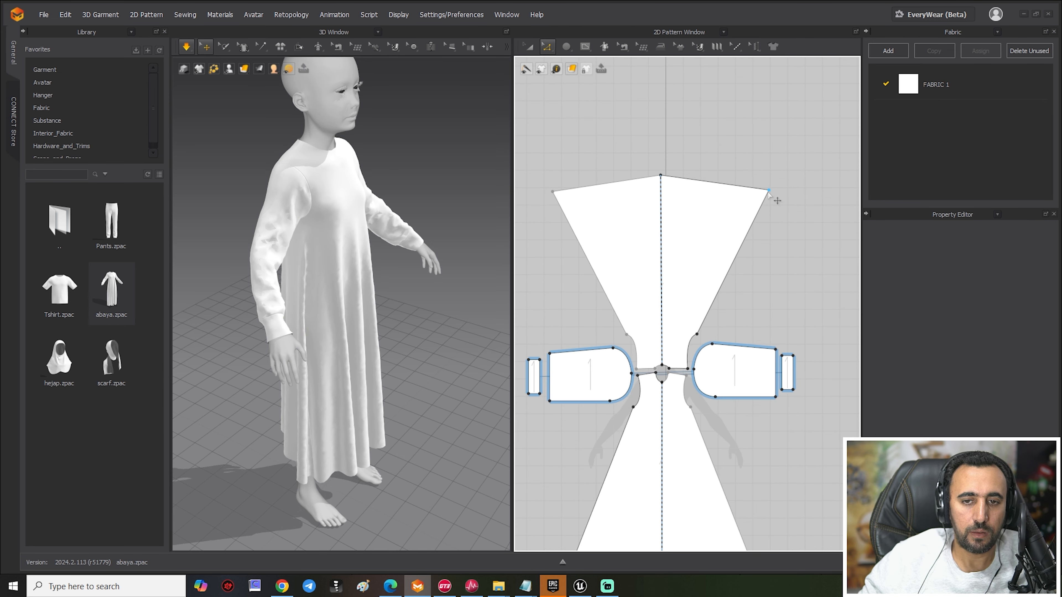
drag(767, 191, 747, 193)
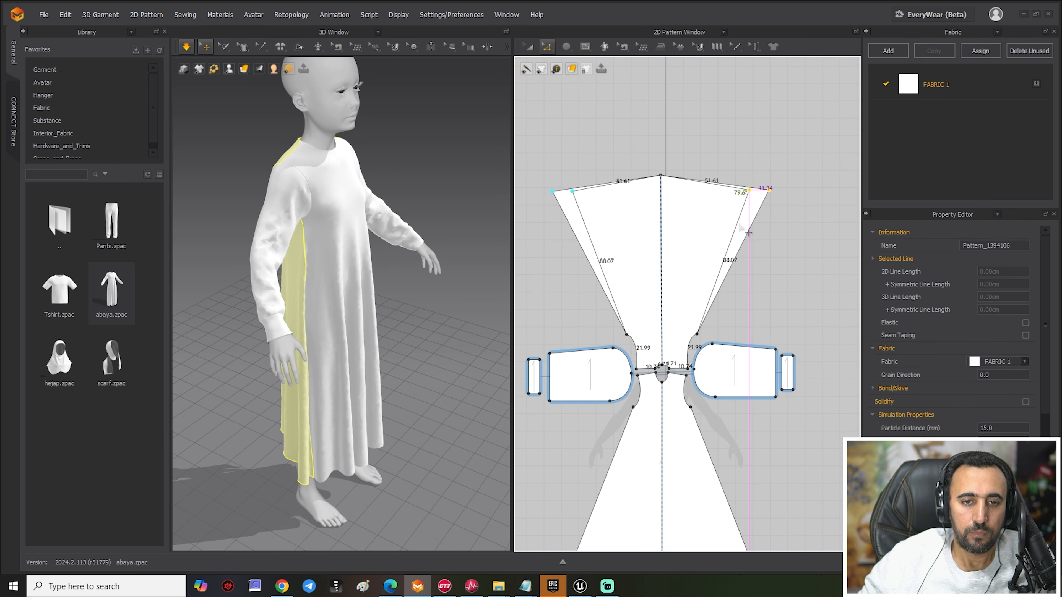
middle_drag(775, 454, 759, 313)
drag(730, 413, 718, 417)
right_drag(435, 372, 364, 471)
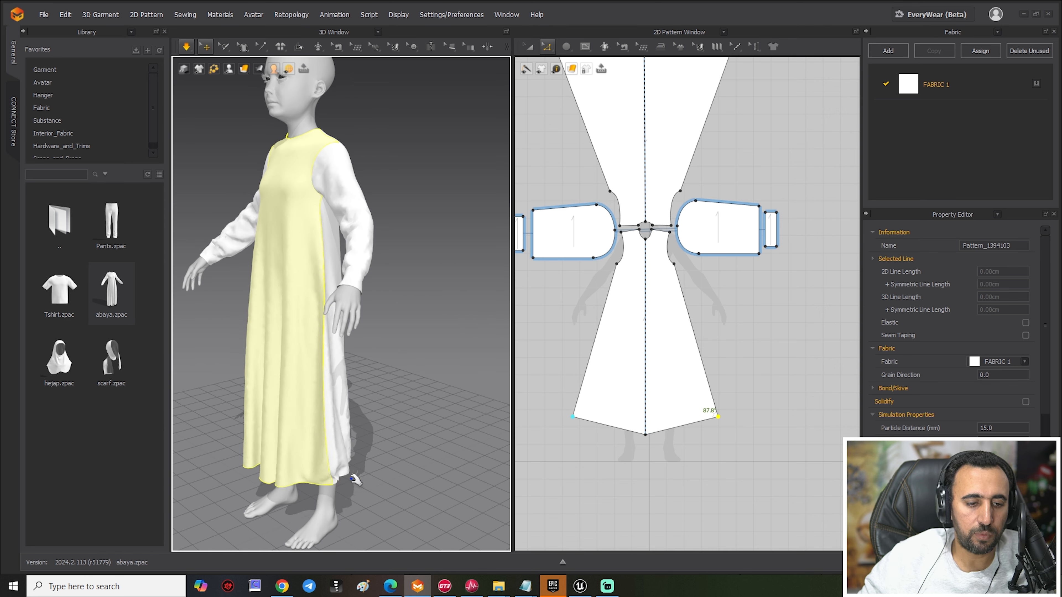
click(364, 468)
scroll(348, 358, down, 3)
scroll(348, 357, up, 3)
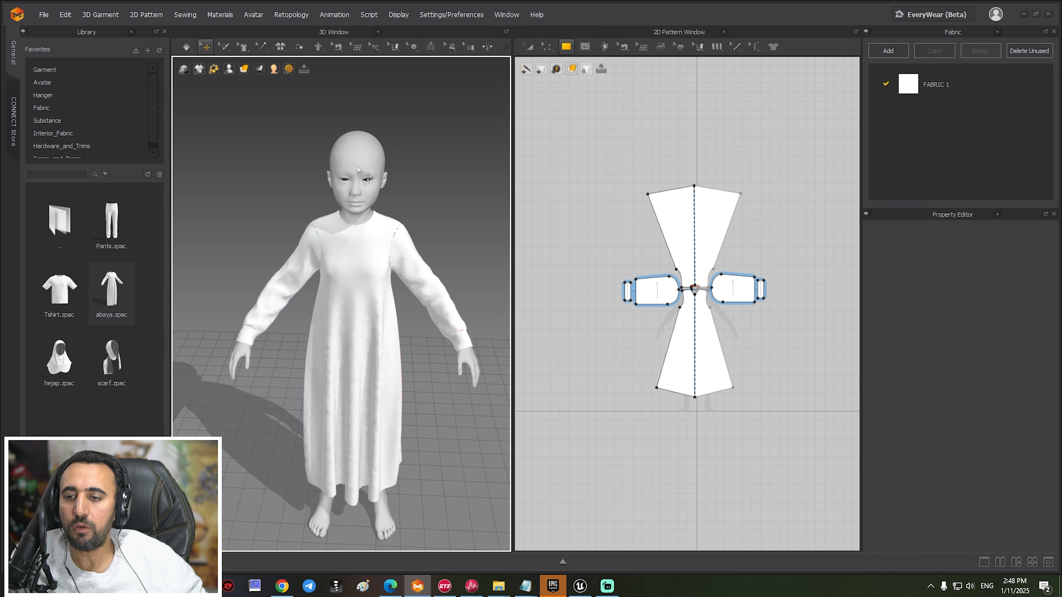
Step: Display the garment as wireframe on a monochrome surface and examine its mesh density up close
mouse_move(257, 72)
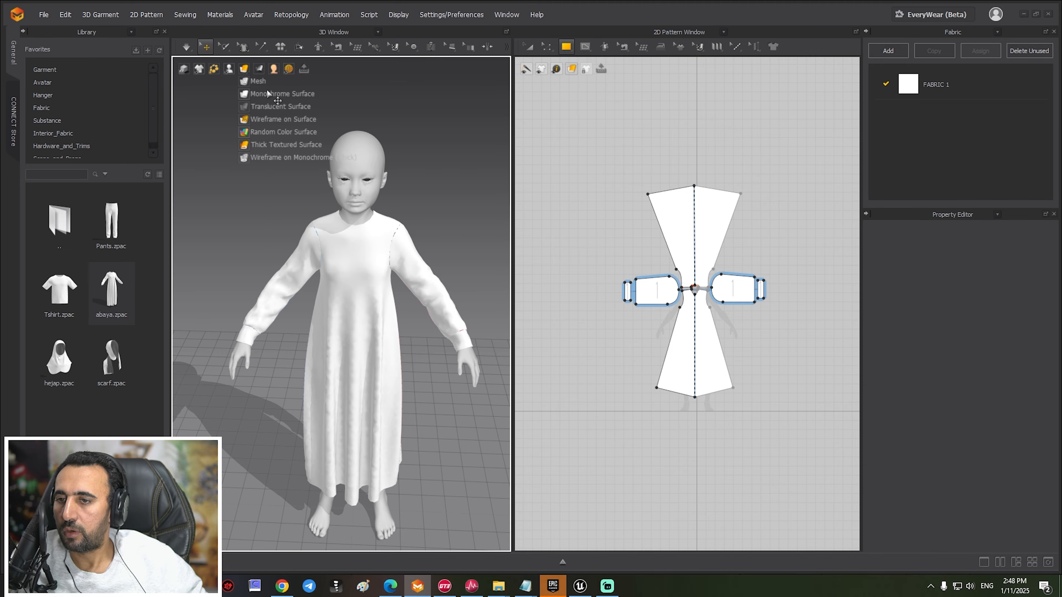
click(245, 161)
scroll(357, 192, up, 10)
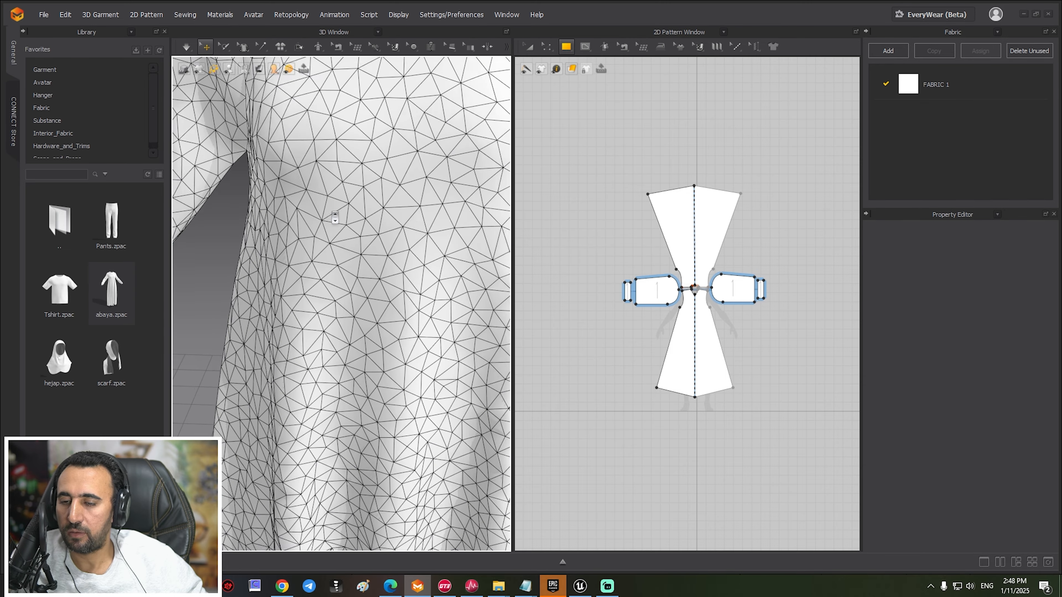
scroll(358, 193, down, 3)
scroll(357, 193, up, 4)
scroll(358, 192, down, 5)
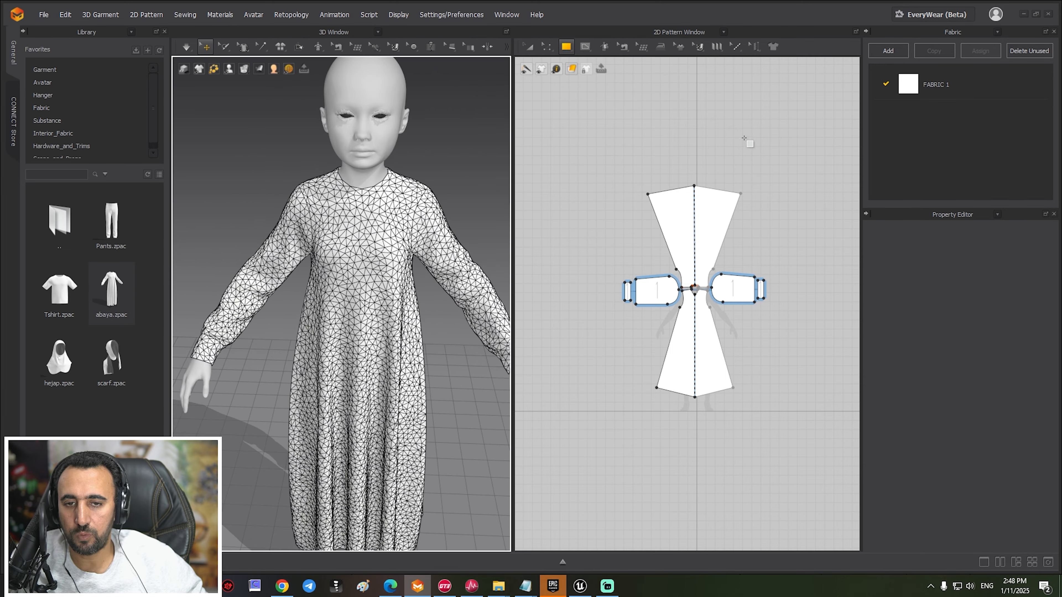
drag(853, 143, 625, 424)
key(ctrl+z)
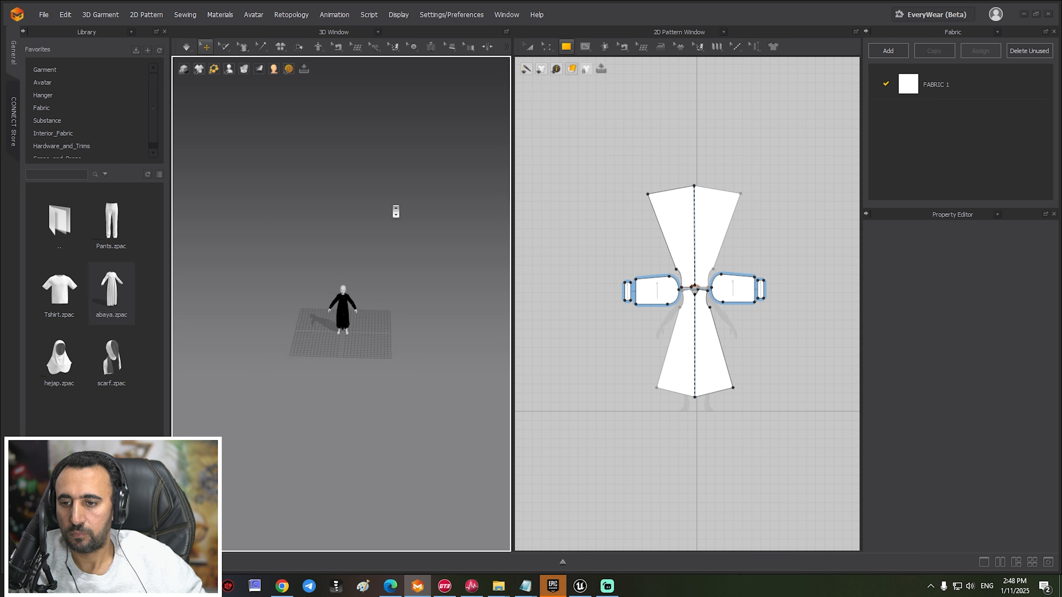
scroll(379, 292, up, 5)
right_drag(365, 322, 391, 330)
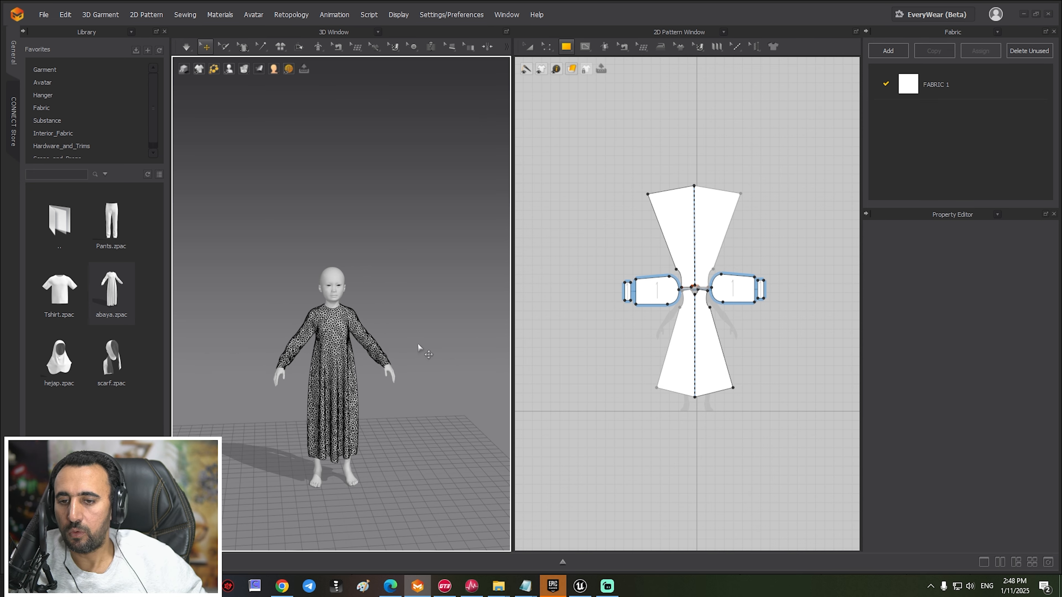
Step: Select all abaya patterns, set their particle distance to 15 mm and simulate the garment
click(528, 46)
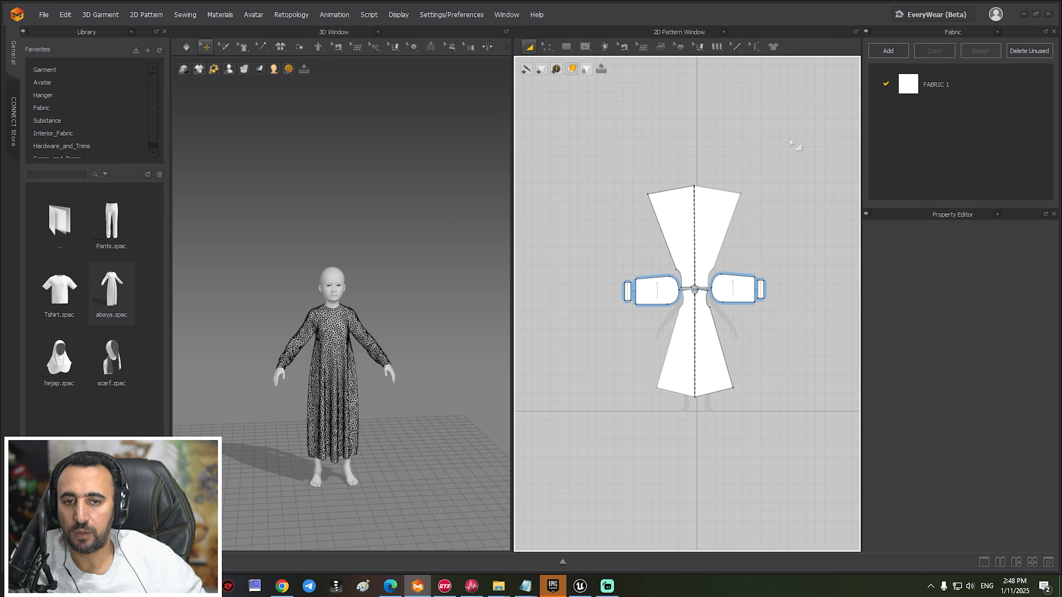
drag(803, 138, 576, 423)
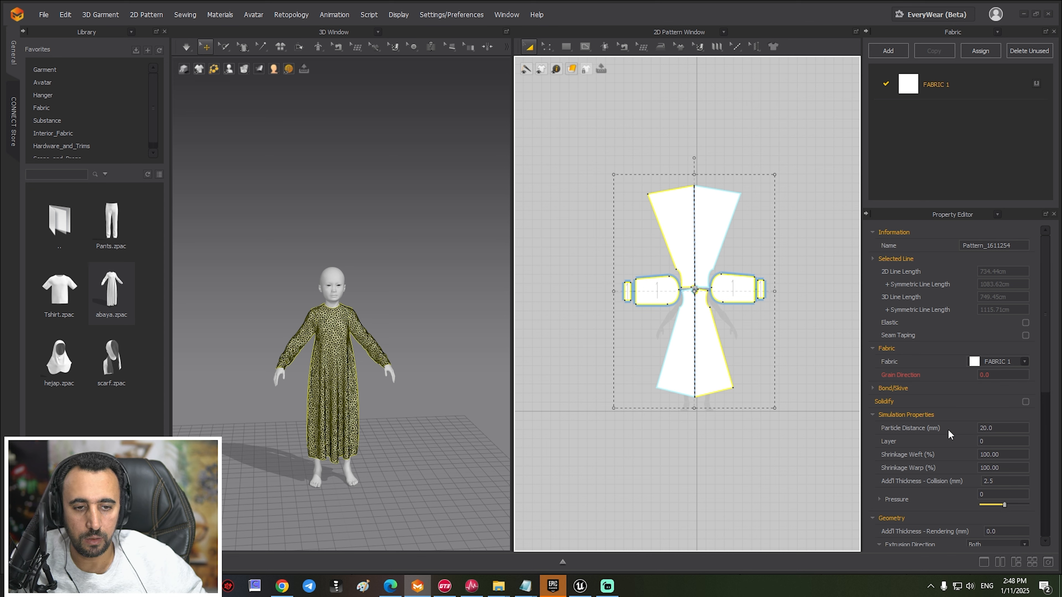
drag(1006, 427, 968, 429)
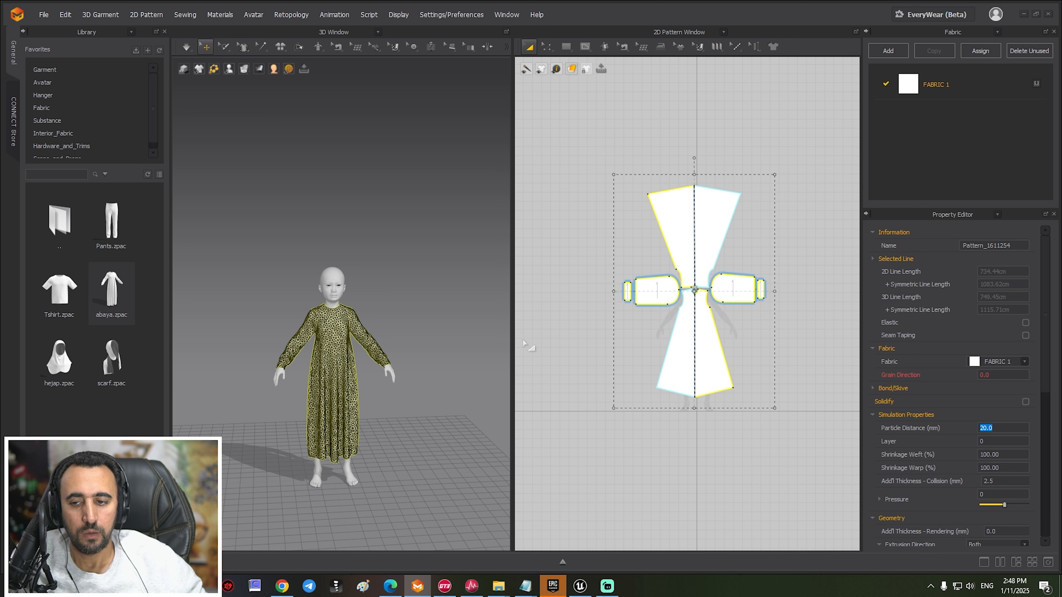
scroll(428, 418, up, 5)
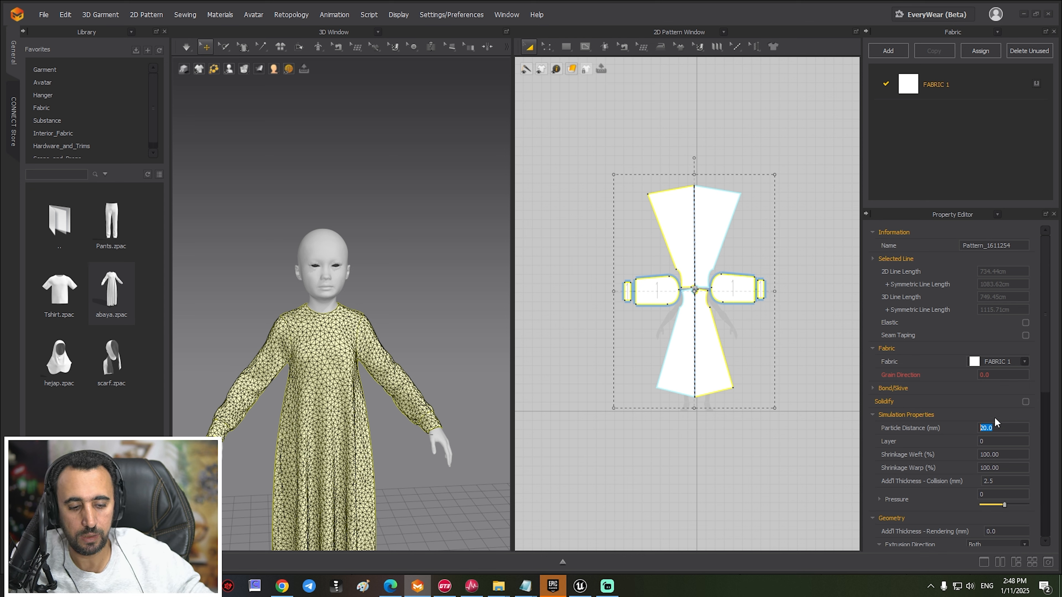
key(Return)
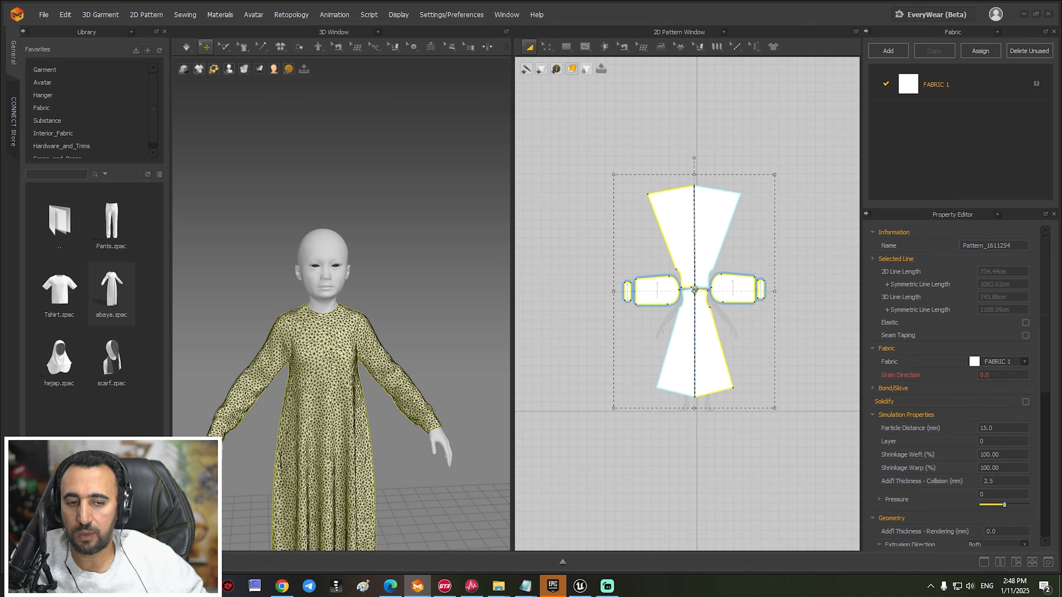
right_drag(444, 322, 371, 324)
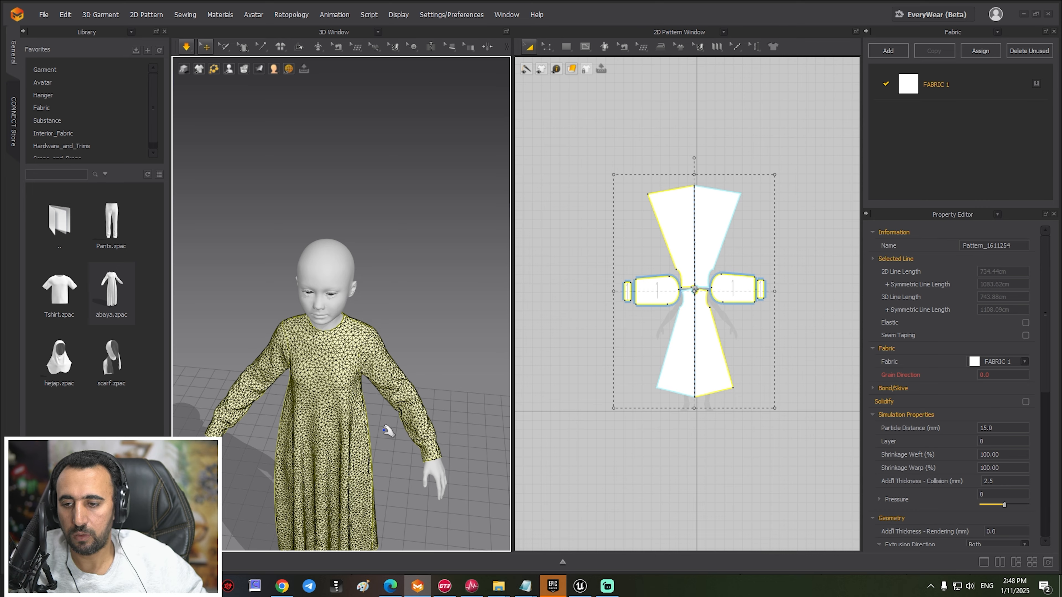
Step: Try particle distances of 25 mm and 30 mm on the abaya patterns, and settle on 20 mm
right_drag(384, 429, 400, 408)
middle_drag(400, 408, 424, 307)
scroll(425, 307, up, 3)
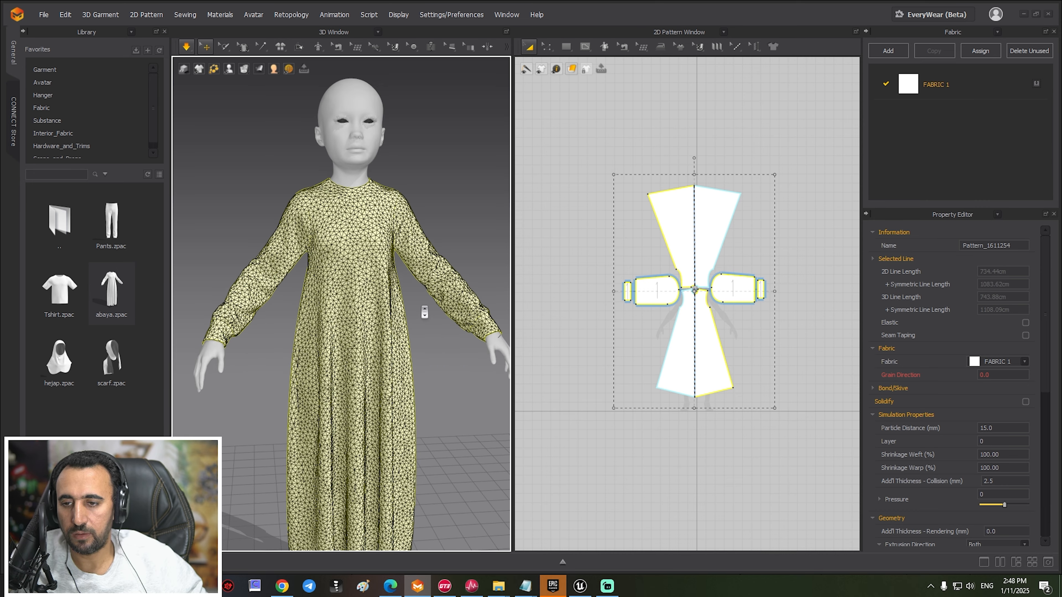
click(1008, 428)
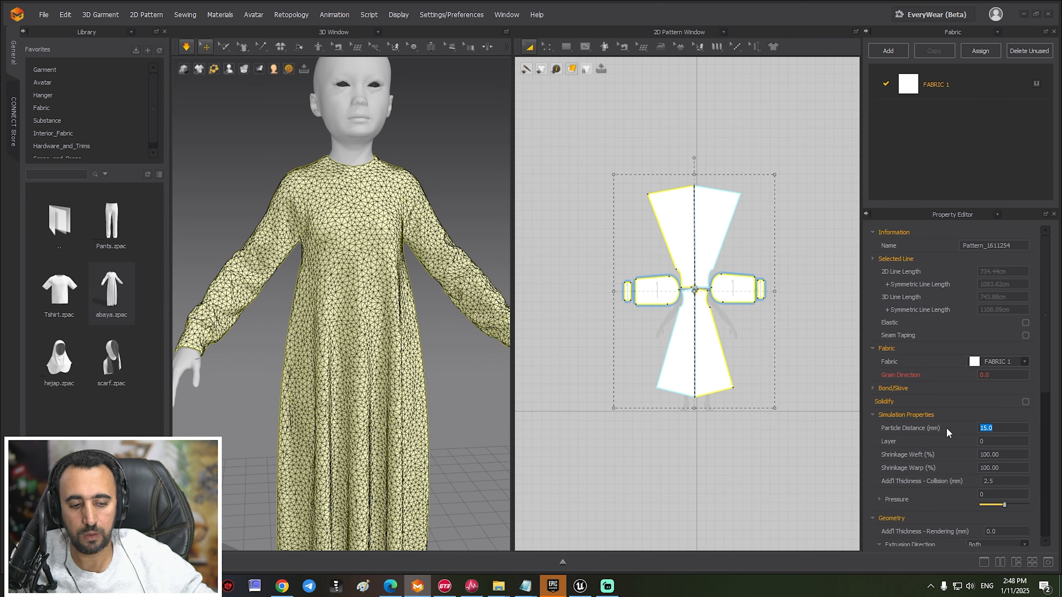
text(25)
key(Return)
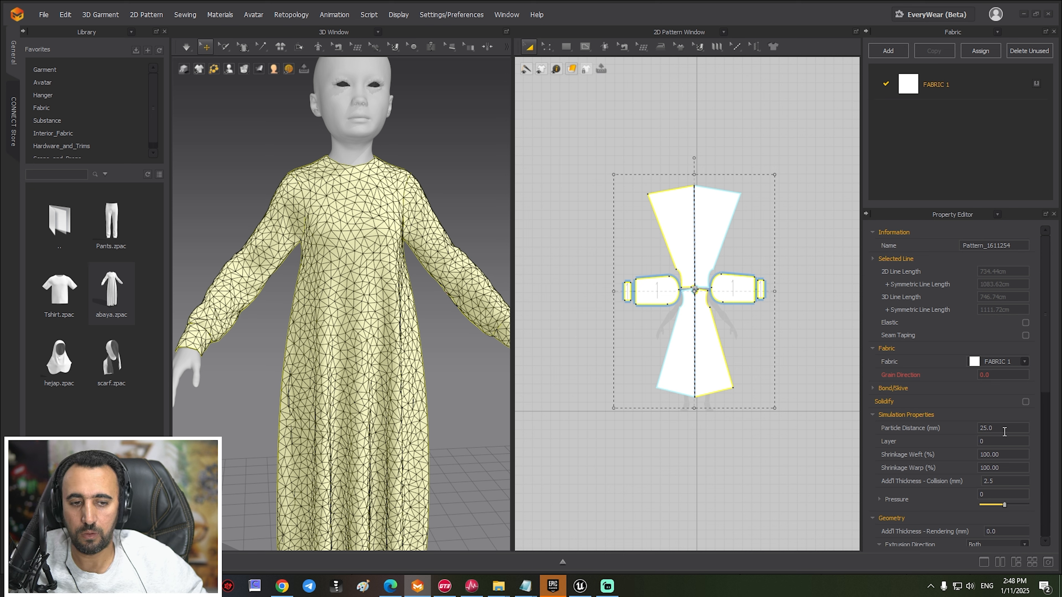
text(30)
key(Return)
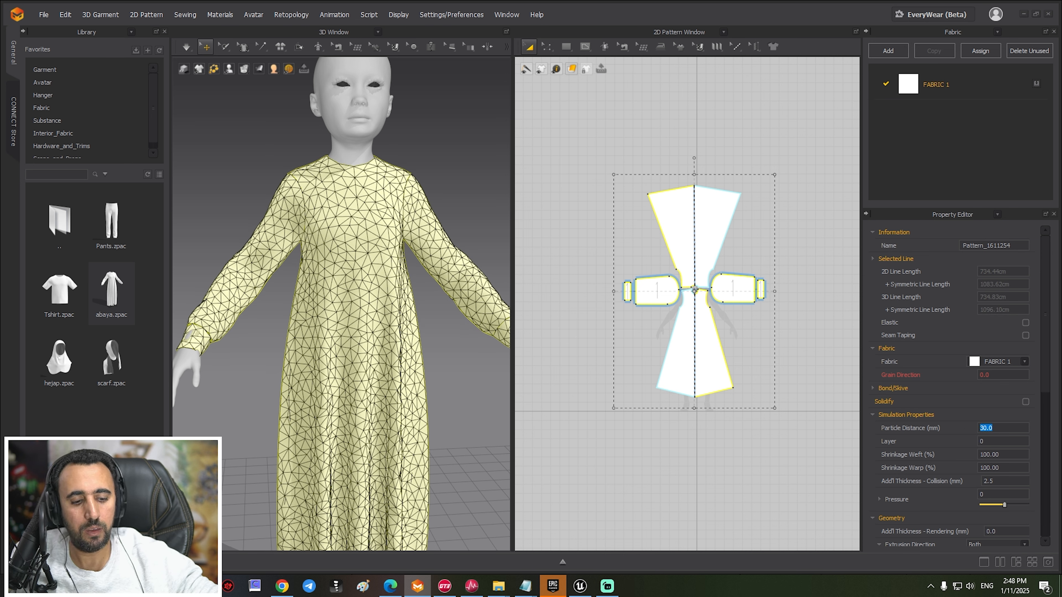
key(Return)
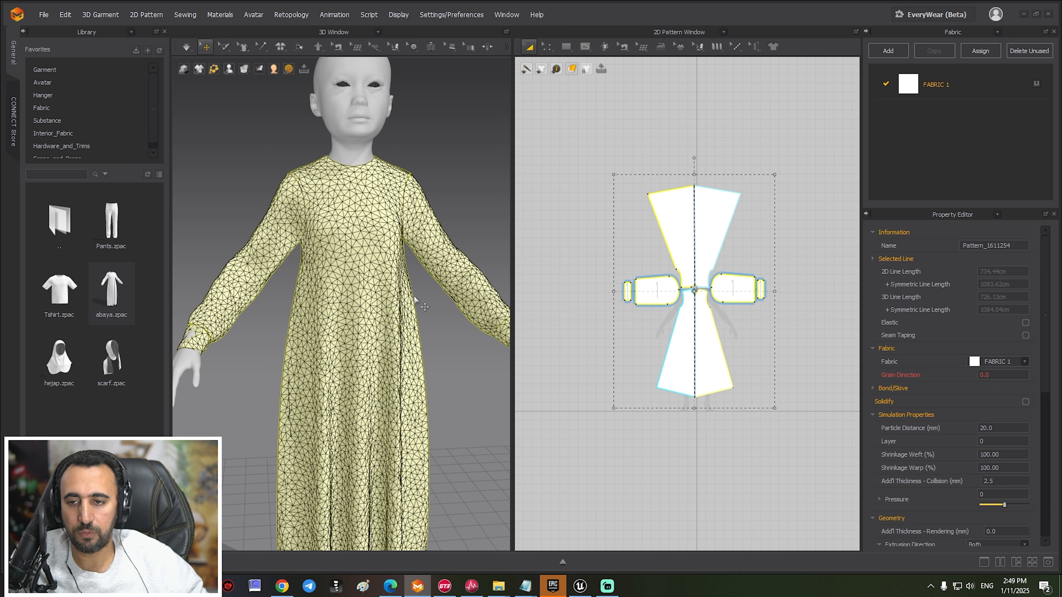
Step: Switch the 2D Pattern Window to the UV Editor and bring the garment's whole UV layout into view
click(706, 127)
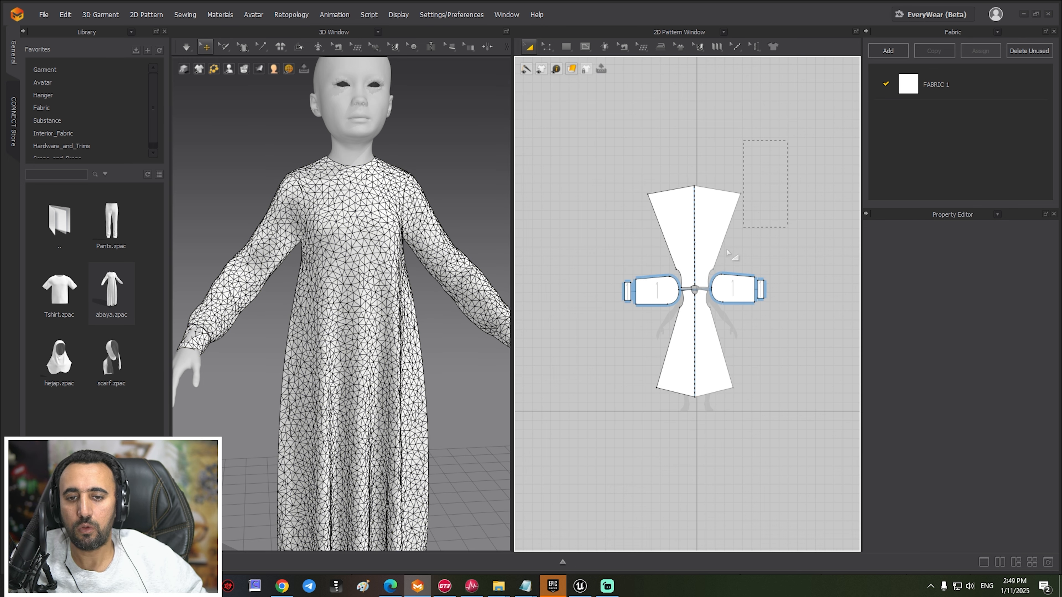
click(722, 32)
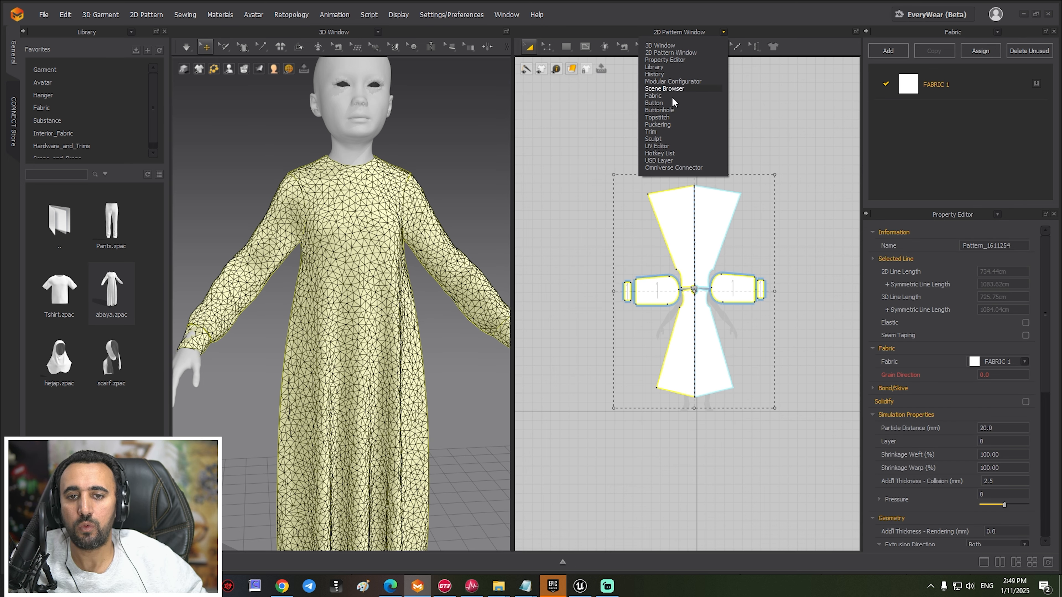
click(657, 146)
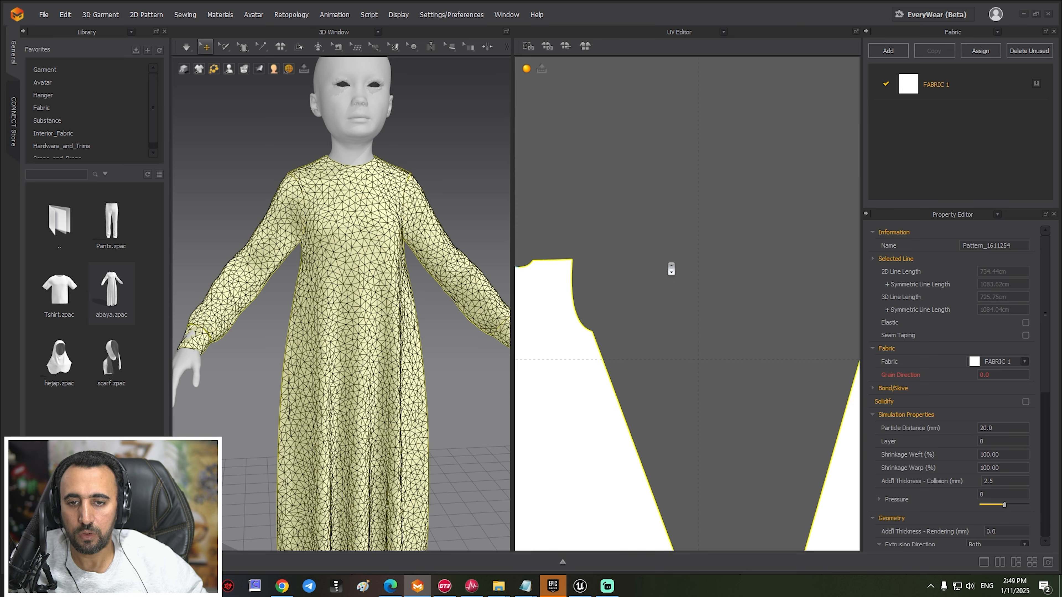
scroll(708, 257, down, 3)
scroll(748, 240, up, 4)
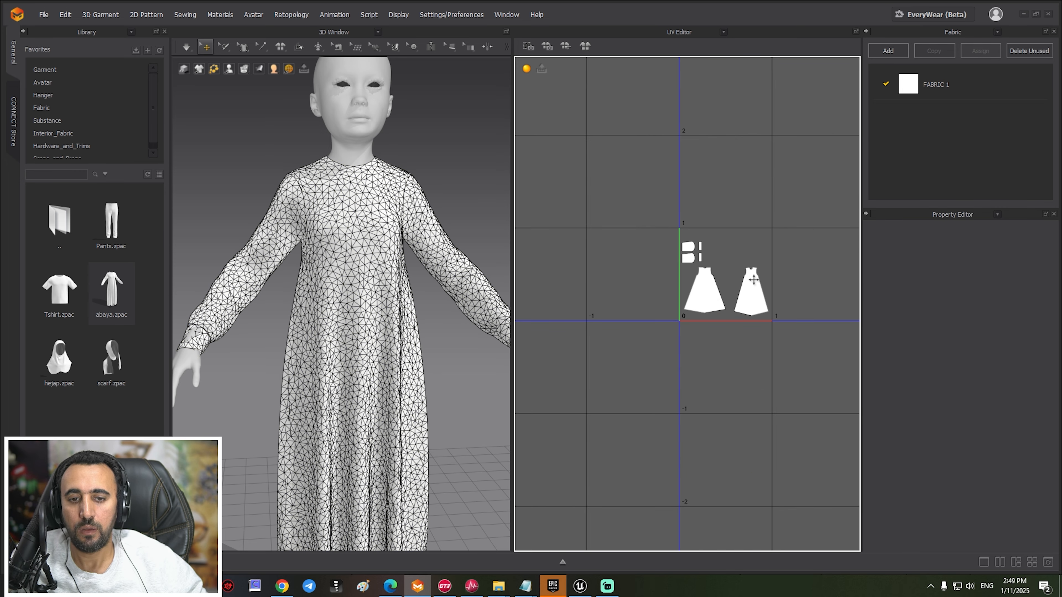
Step: Move the two body pieces and one cuff piece out of the 0–1 UV tile
drag(753, 280, 744, 188)
drag(704, 288, 599, 295)
drag(700, 257, 644, 184)
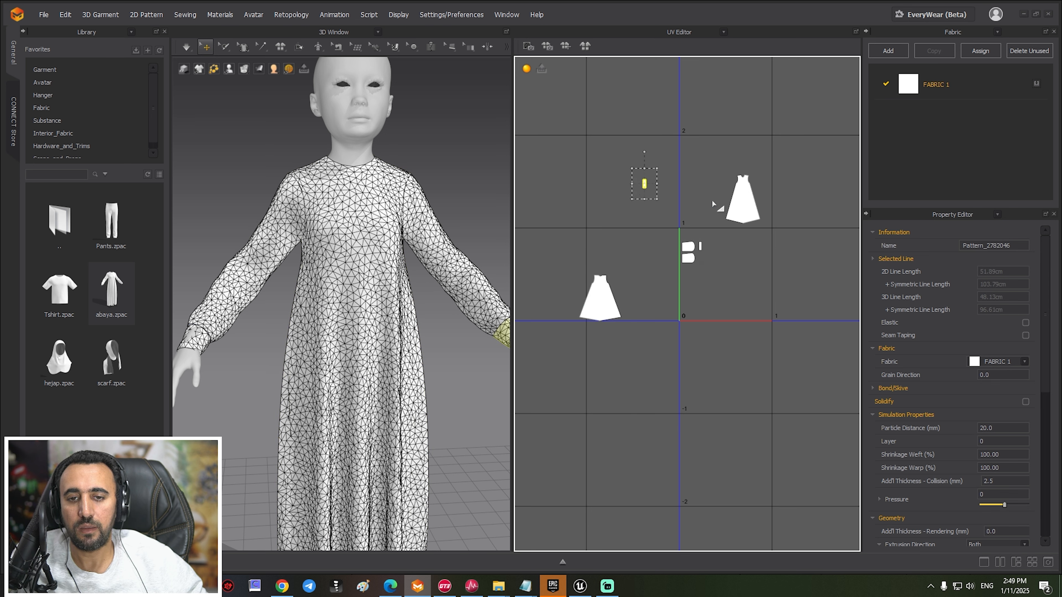
Step: Select all UV pieces and pack them into the 0 to 1 area with padding 0.005 and a fixed scale ratio
click(713, 204)
drag(543, 395, 543, 395)
right_click(606, 298)
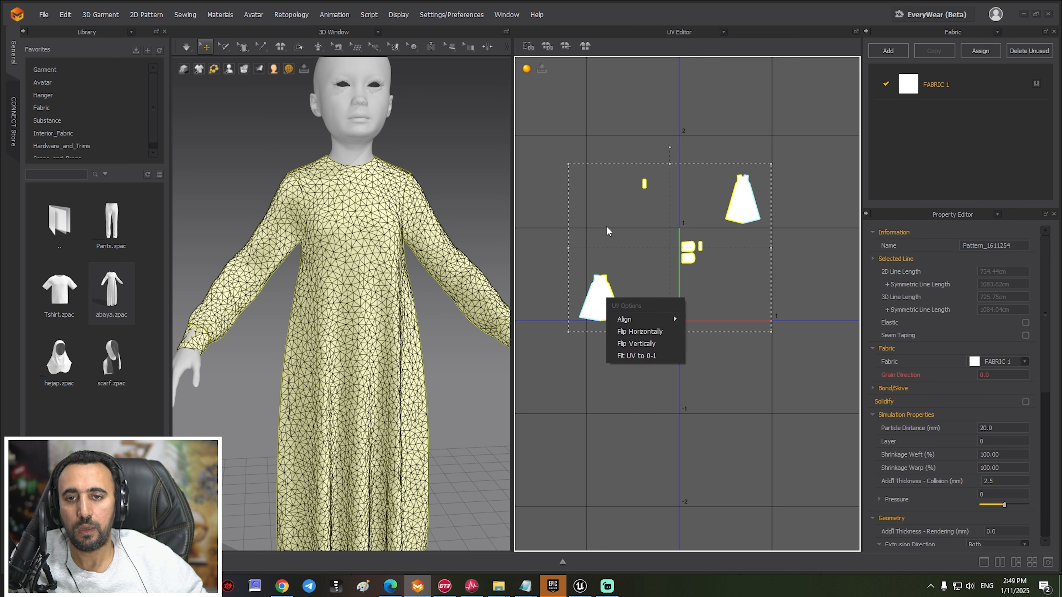
click(585, 46)
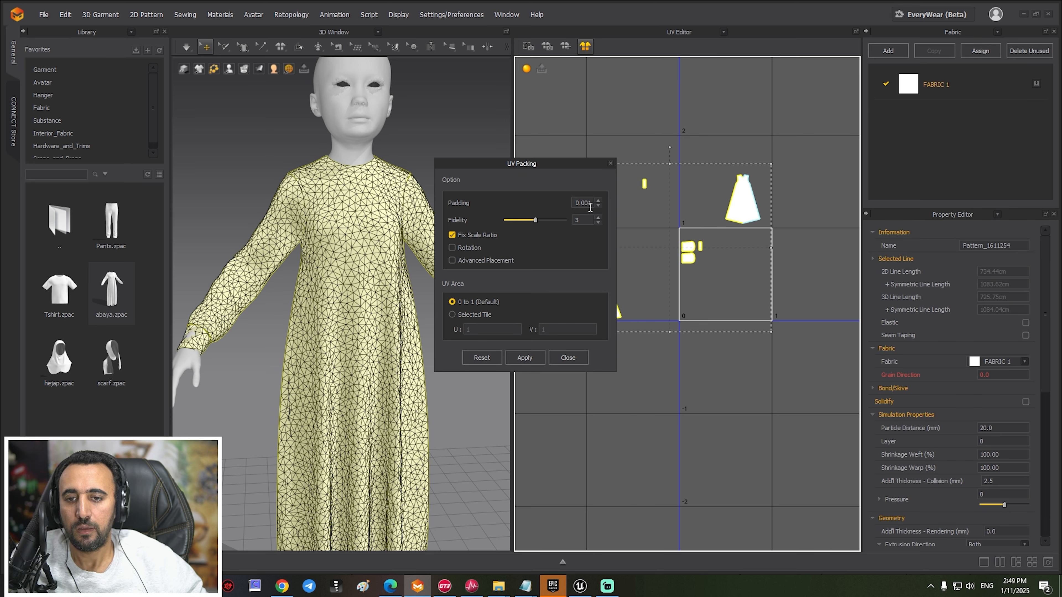
click(598, 201)
click(598, 201)
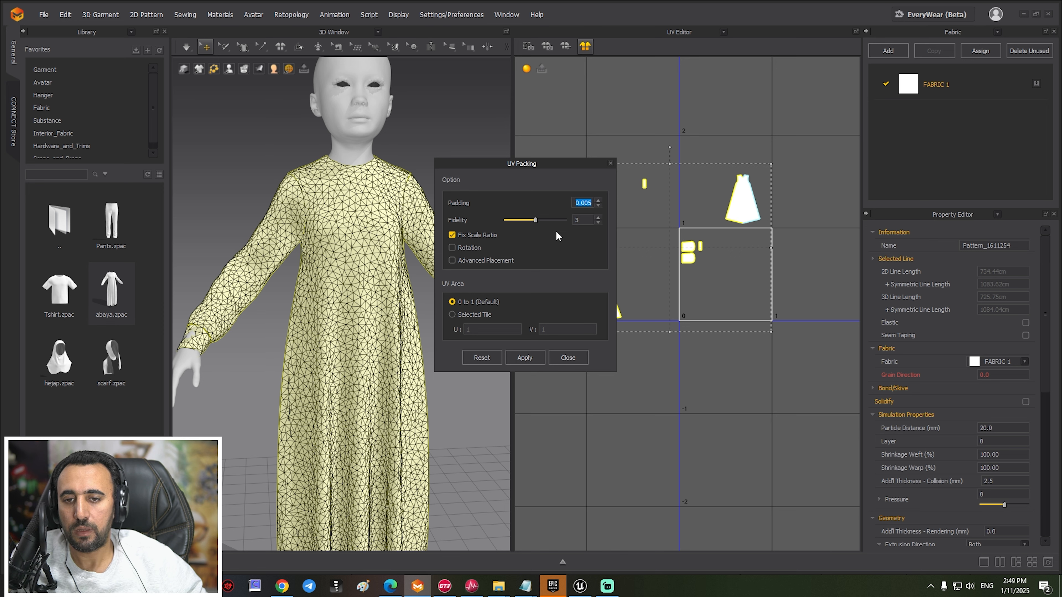
click(517, 358)
click(757, 194)
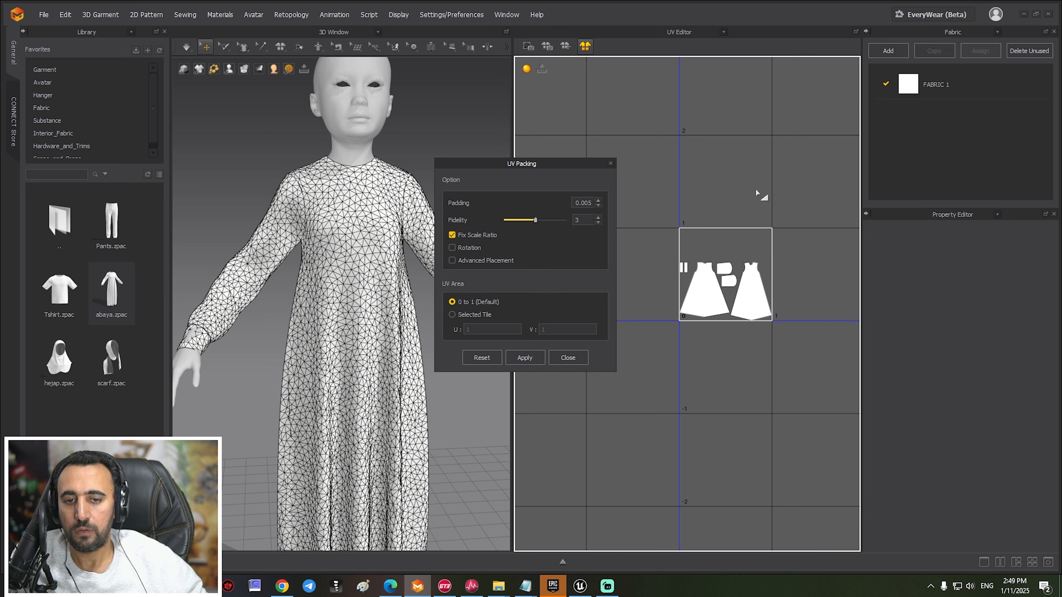
click(567, 358)
Step: Select all the packed UV pieces and start a USD export into the ch1 folder on the Desktop
scroll(789, 229, up, 2)
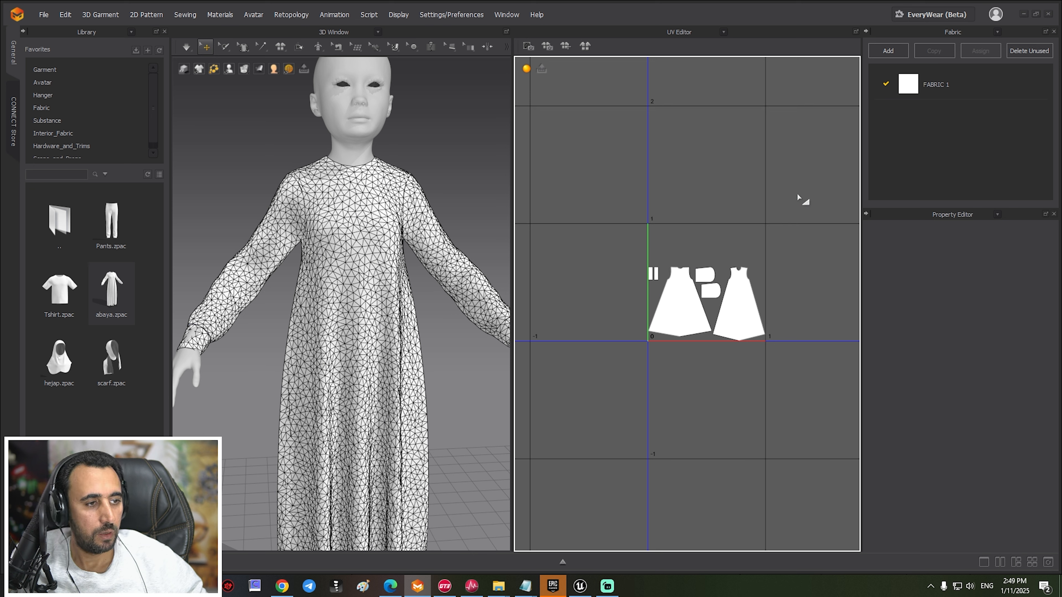
drag(605, 370, 606, 362)
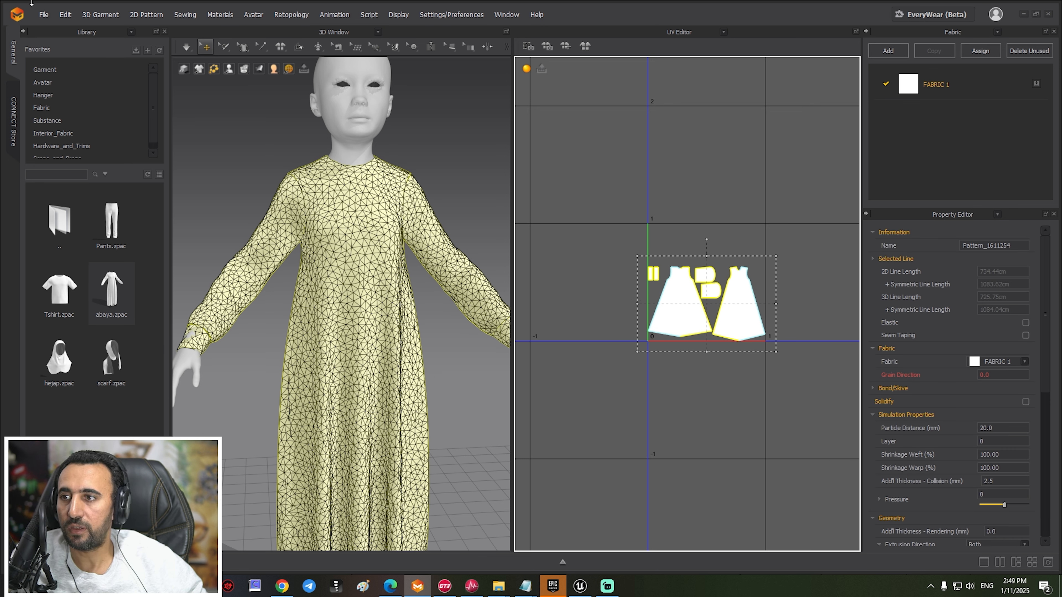
click(43, 15)
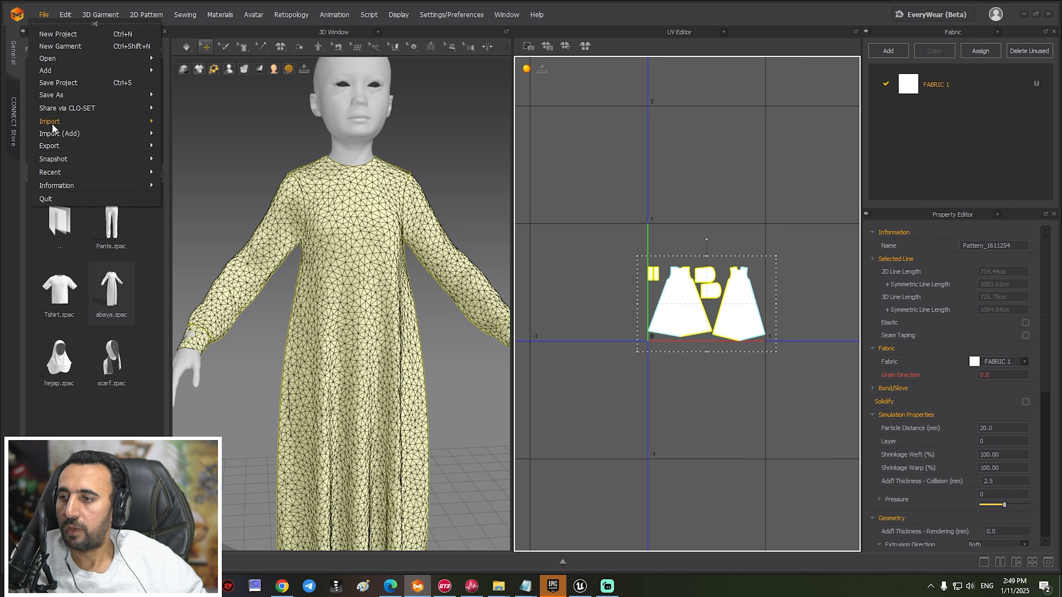
mouse_move(63, 151)
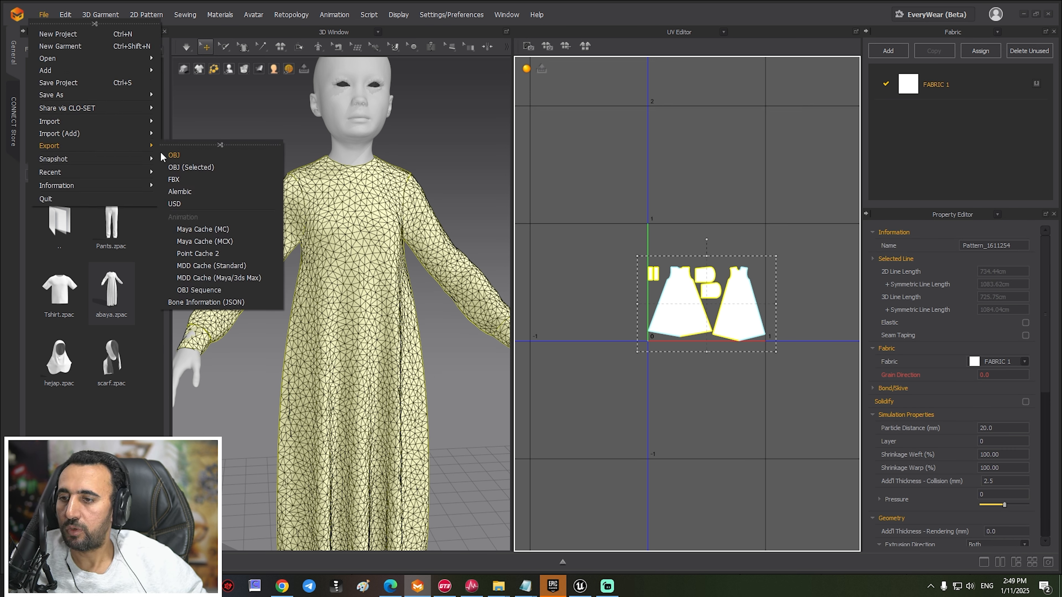
click(183, 205)
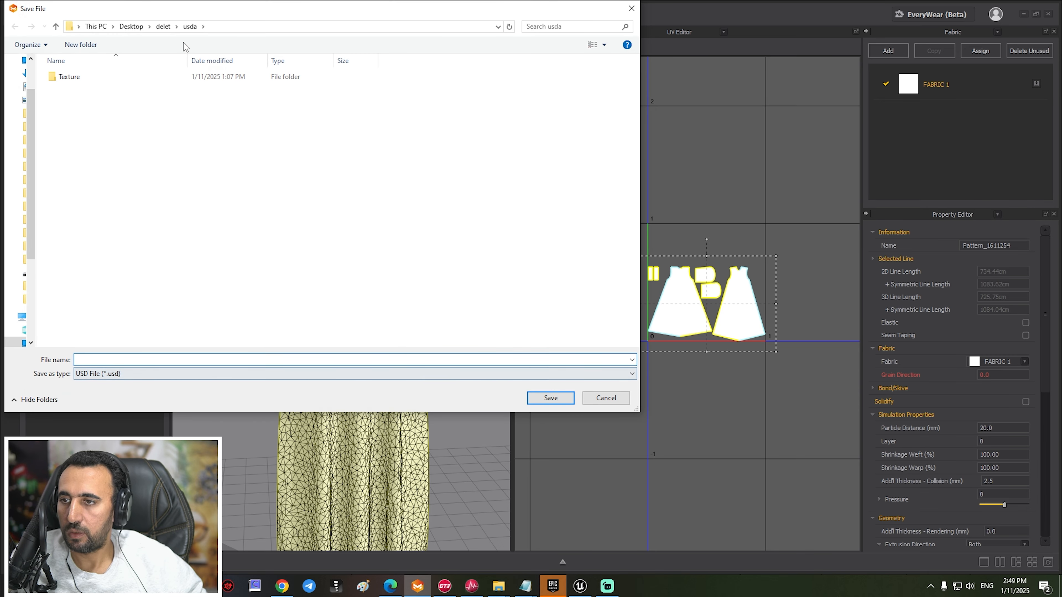
drag(208, 4, 330, 29)
drag(166, 122, 197, 123)
click(164, 86)
double_click(262, 125)
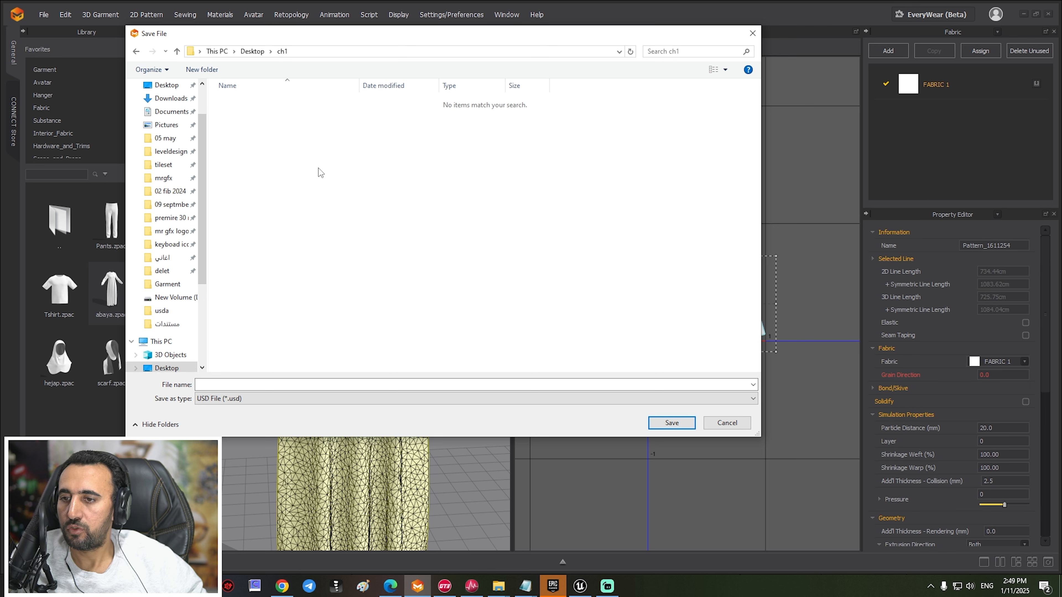
Step: Name the export file ch1_marvelous, set its type to USDA File (*.usda) and save it
click(287, 385)
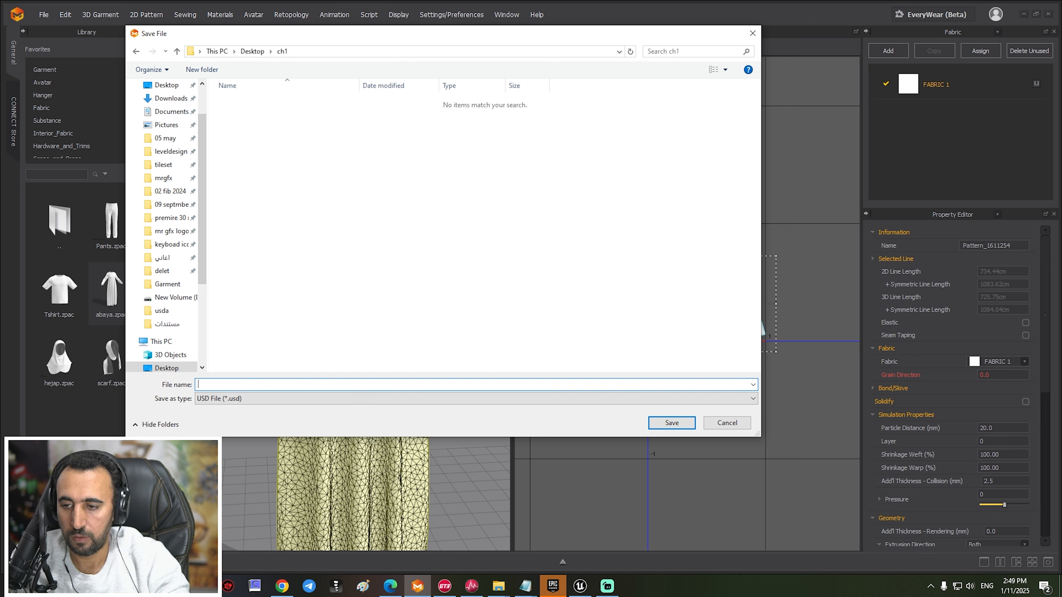
text(ch)
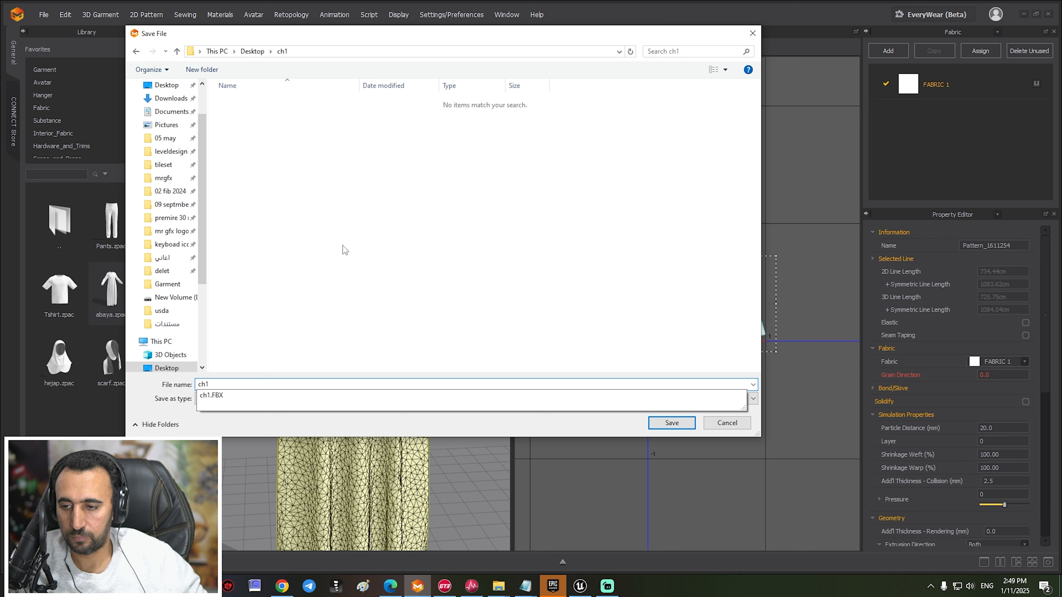
text(1_marvelous)
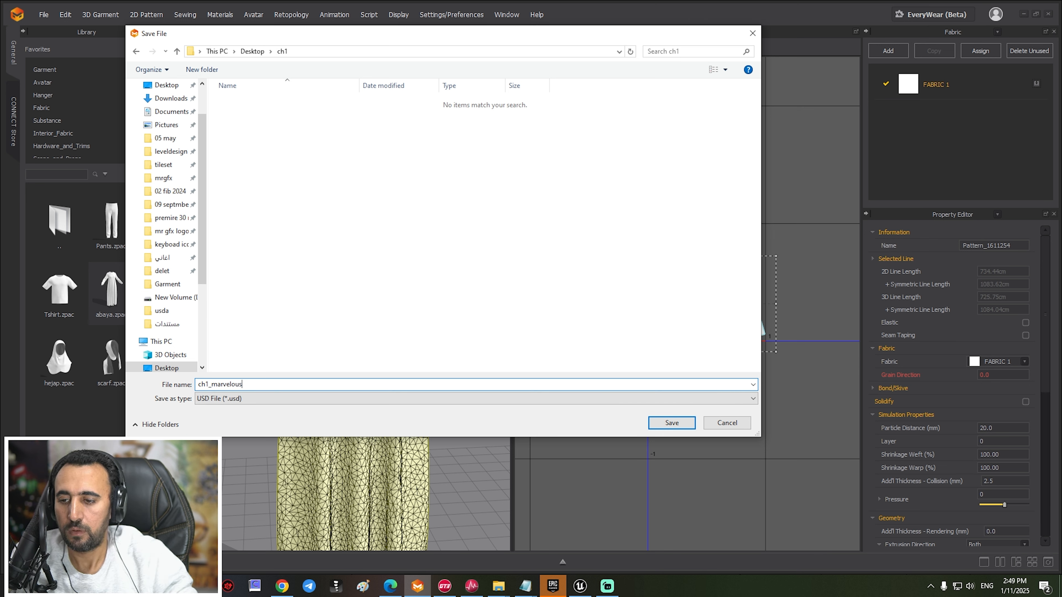
click(249, 399)
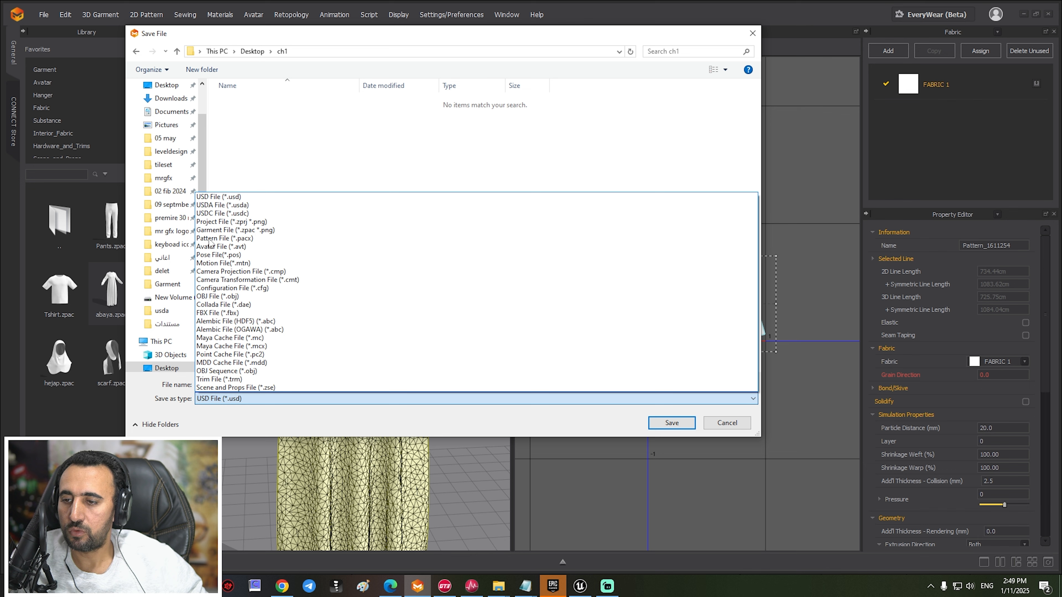
click(224, 204)
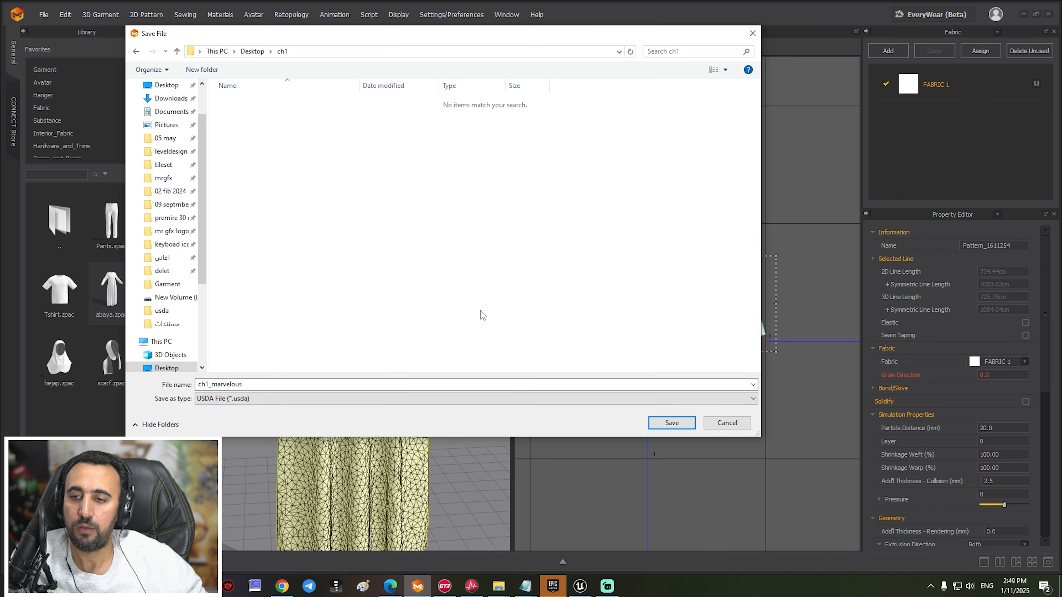
click(670, 424)
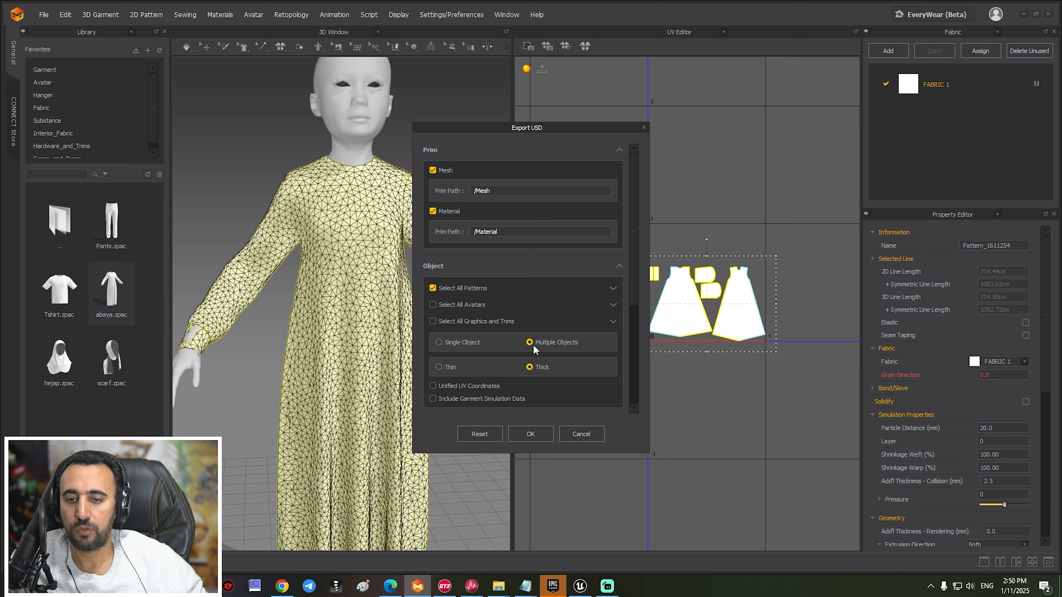
Step: Enable Unified UV Coordinates and Include Garment Simulation Data in the USD export options, and export the garment
scroll(609, 357, down, 3)
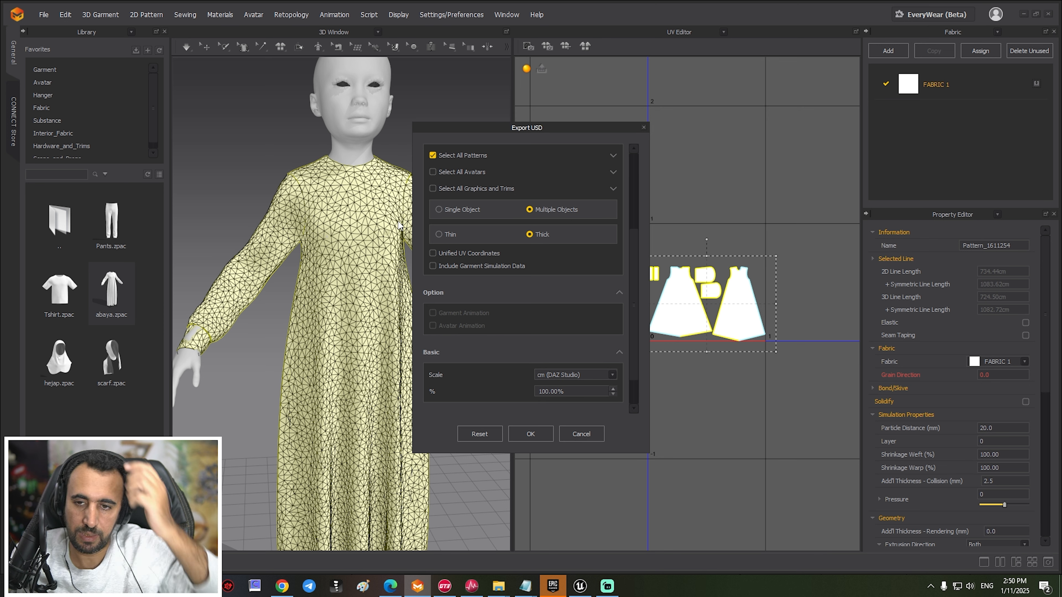
click(449, 253)
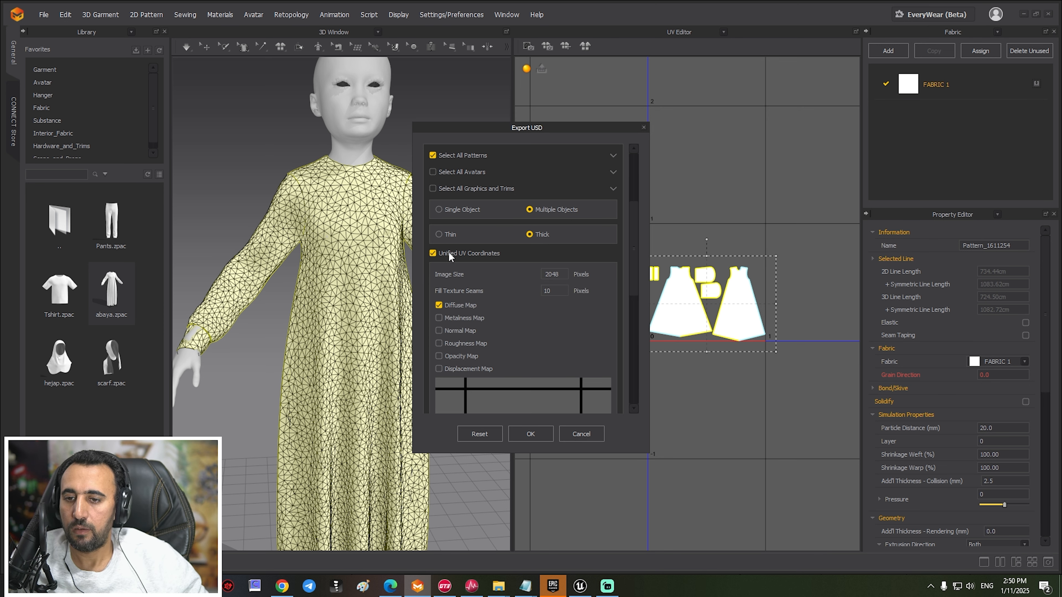
scroll(548, 282, down, 3)
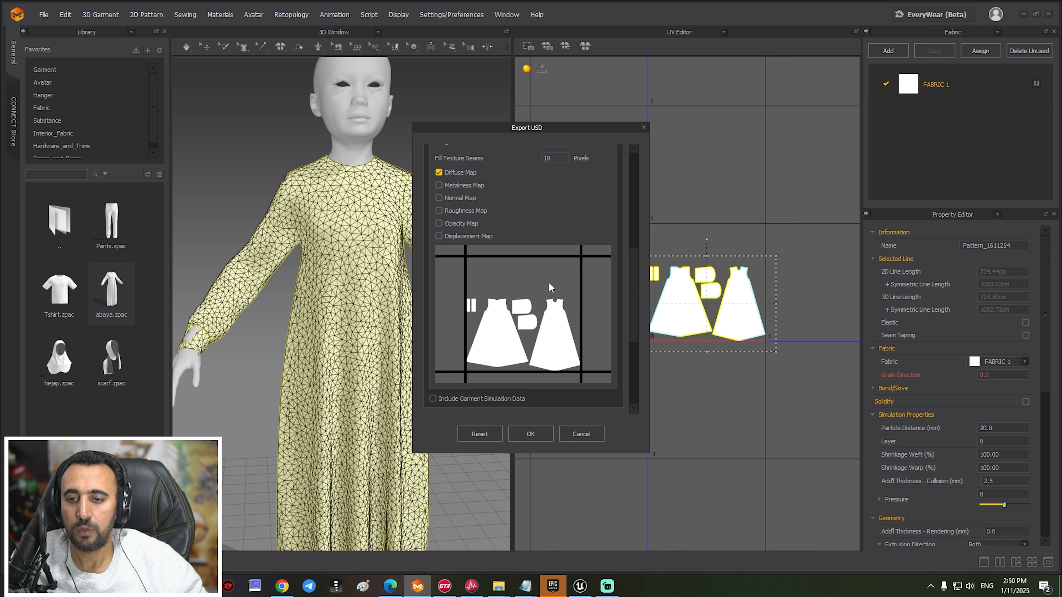
drag(634, 263, 635, 272)
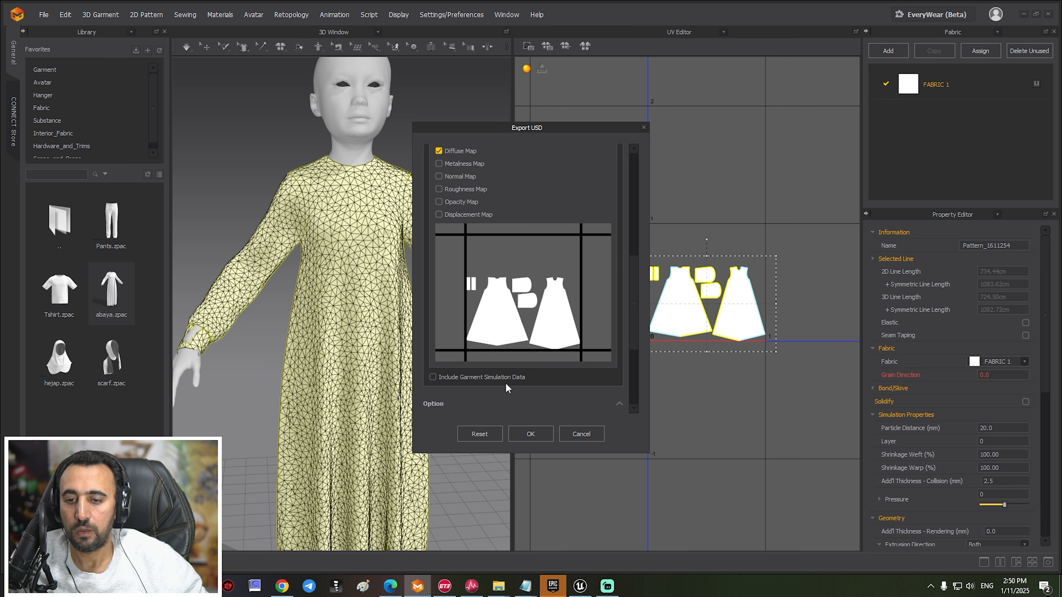
click(432, 376)
click(529, 434)
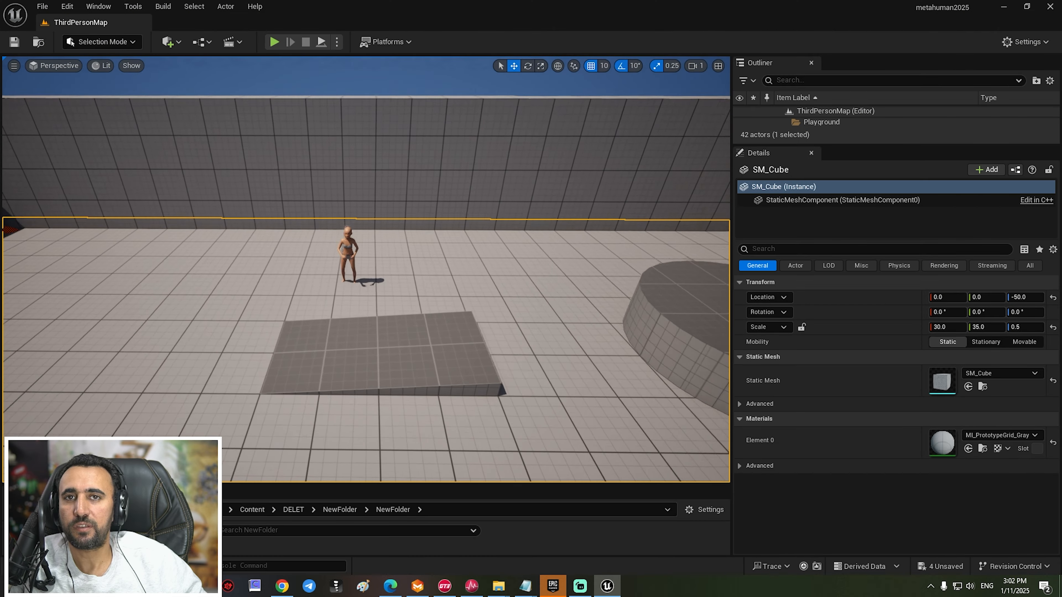
Step: Switch to Unreal Engine and create a new folder under the project's Content folder
right_drag(365, 268, 365, 318)
key(ctrl+space)
click(50, 413)
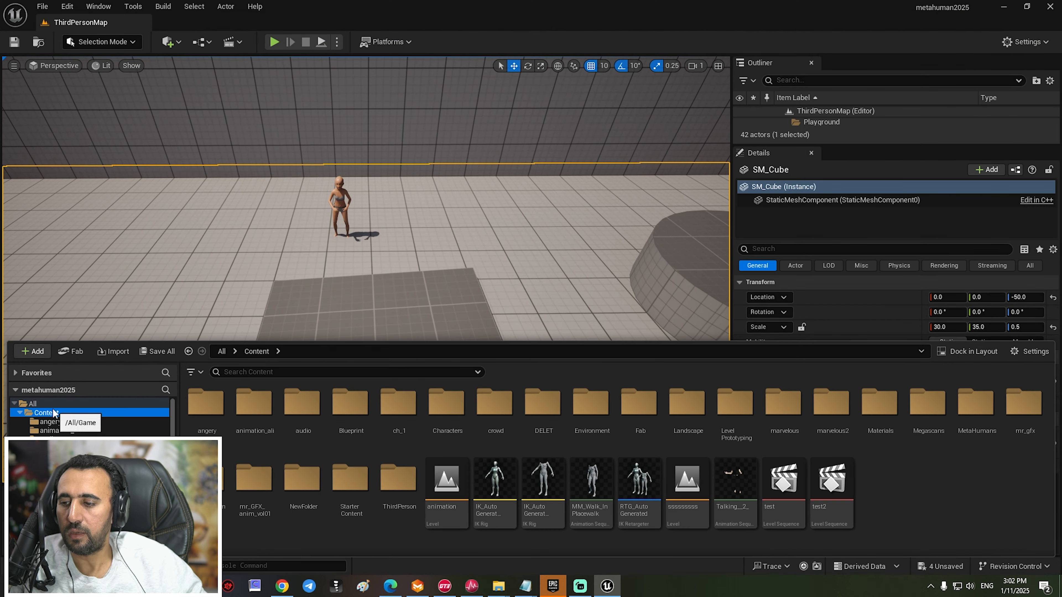
right_click(50, 412)
click(115, 164)
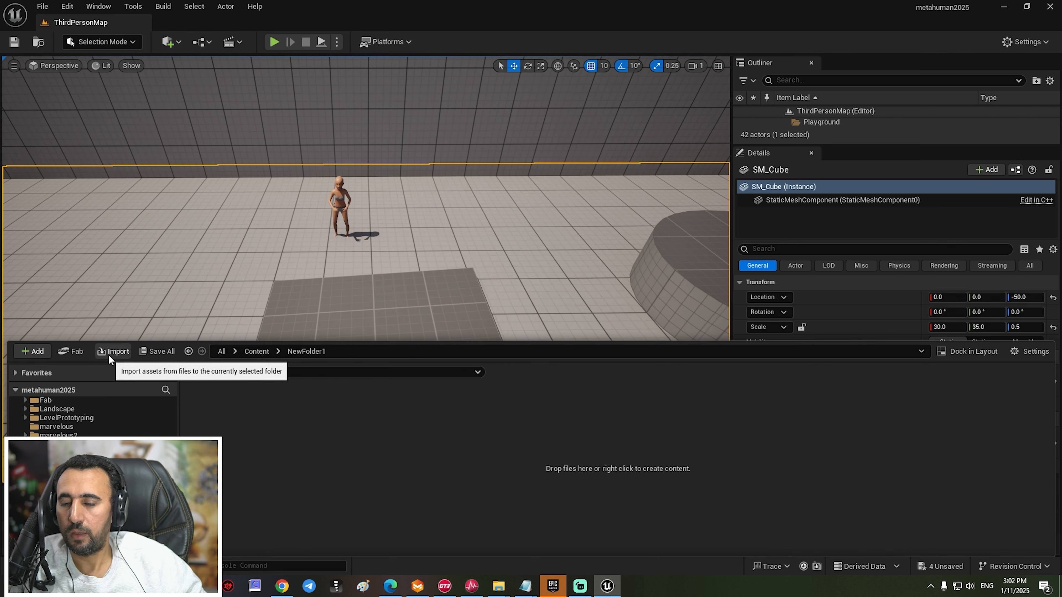
Step: Create a ClothAsset named ch1 in the new folder and open it for editing
right_click(301, 416)
mouse_move(351, 523)
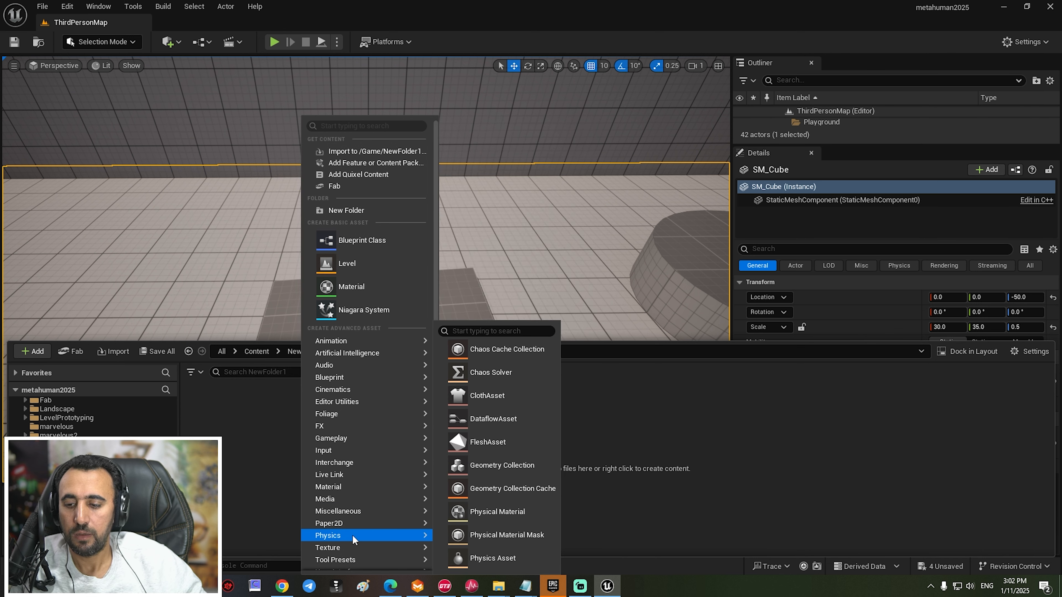
click(503, 397)
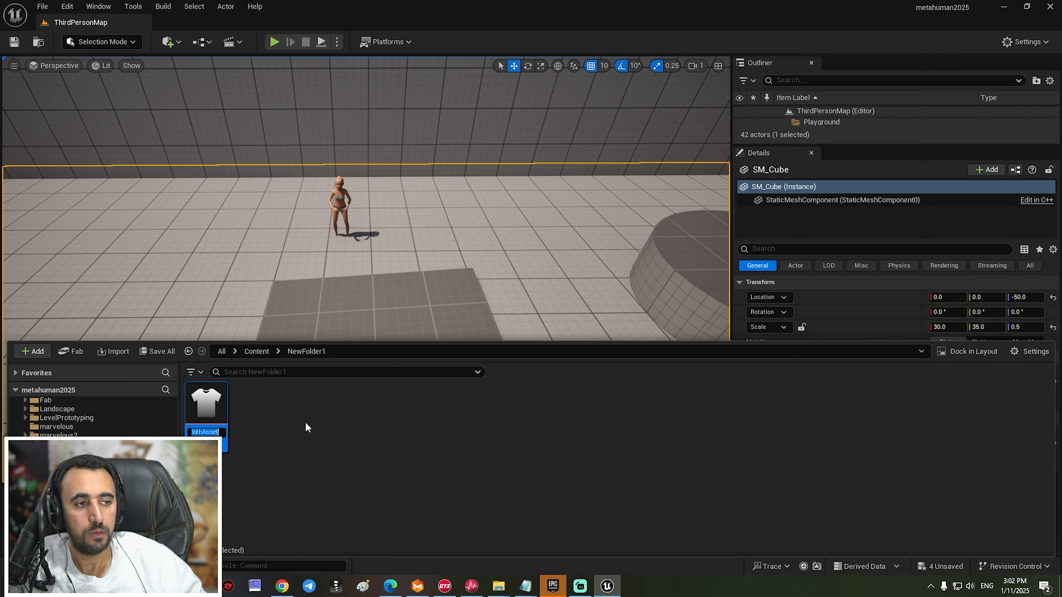
text(ch1)
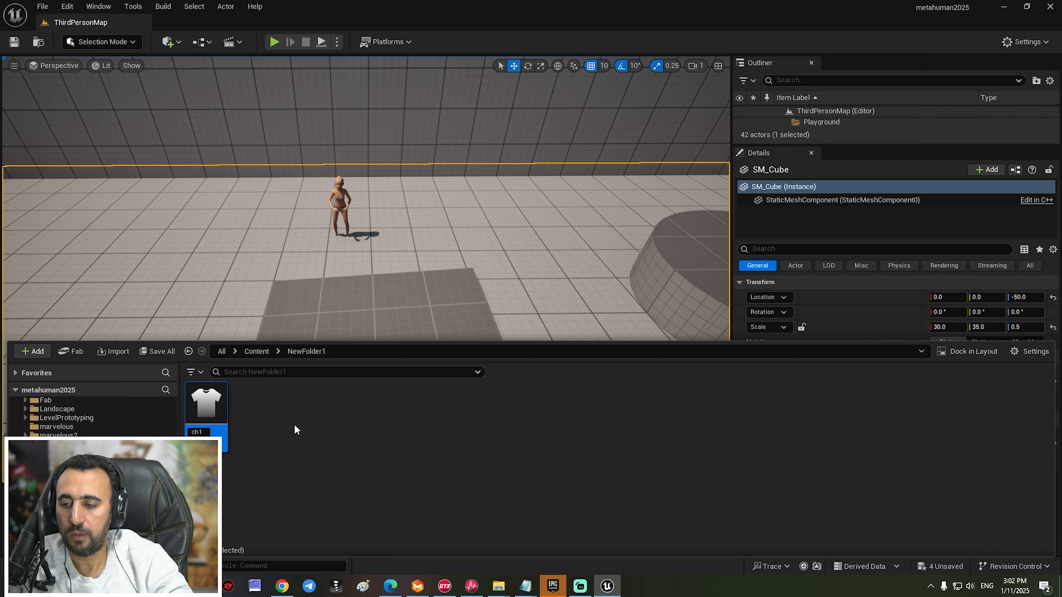
key(Return)
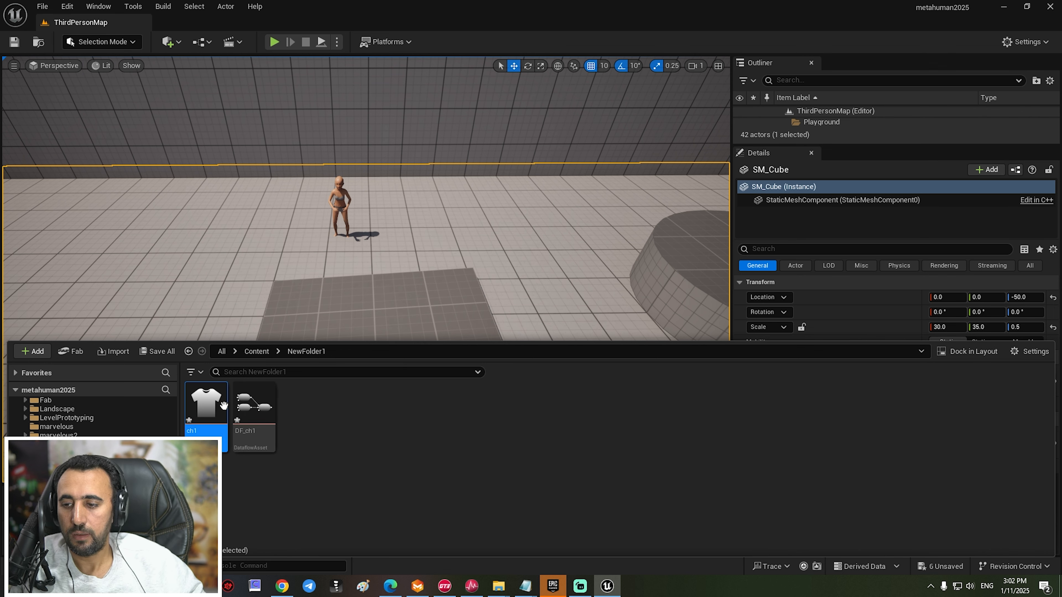
double_click(213, 402)
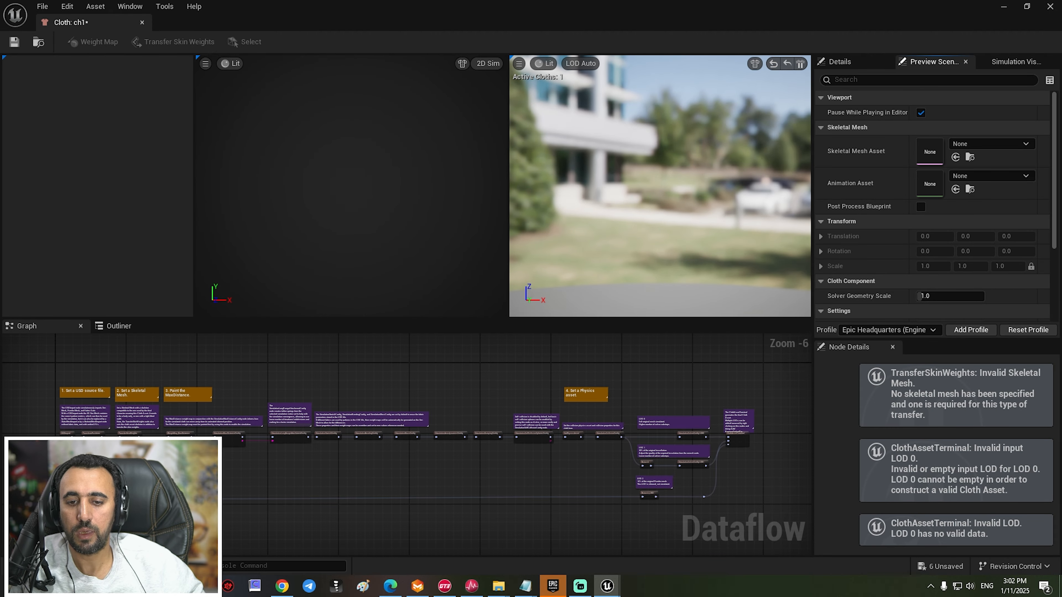
Step: Set the USD file of the USDImport node to ch1_marvelous.usda from the ch1 folder on the Desktop
right_drag(196, 446, 237, 421)
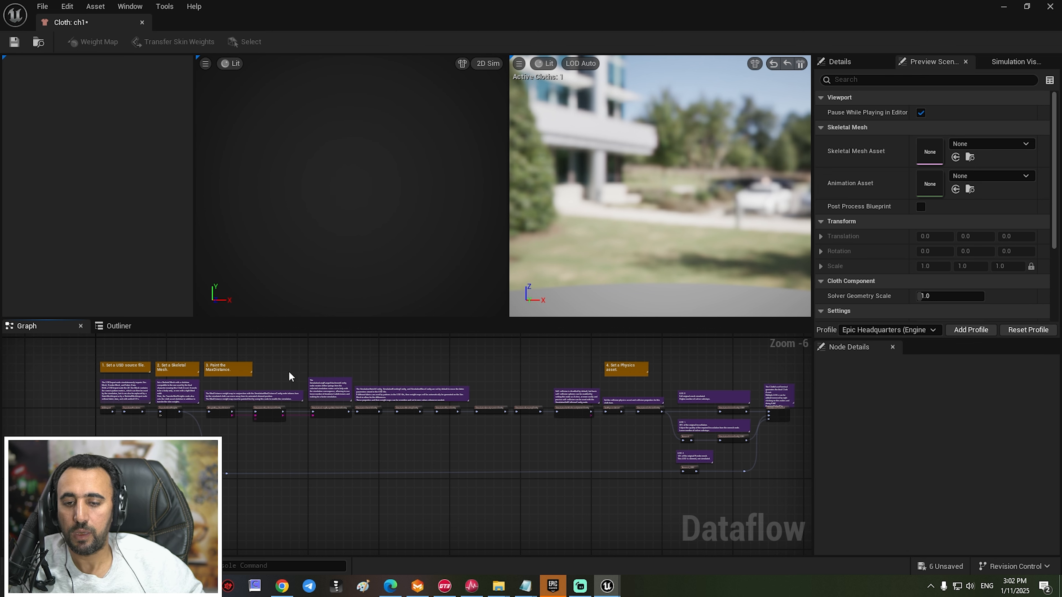
right_drag(570, 481, 692, 472)
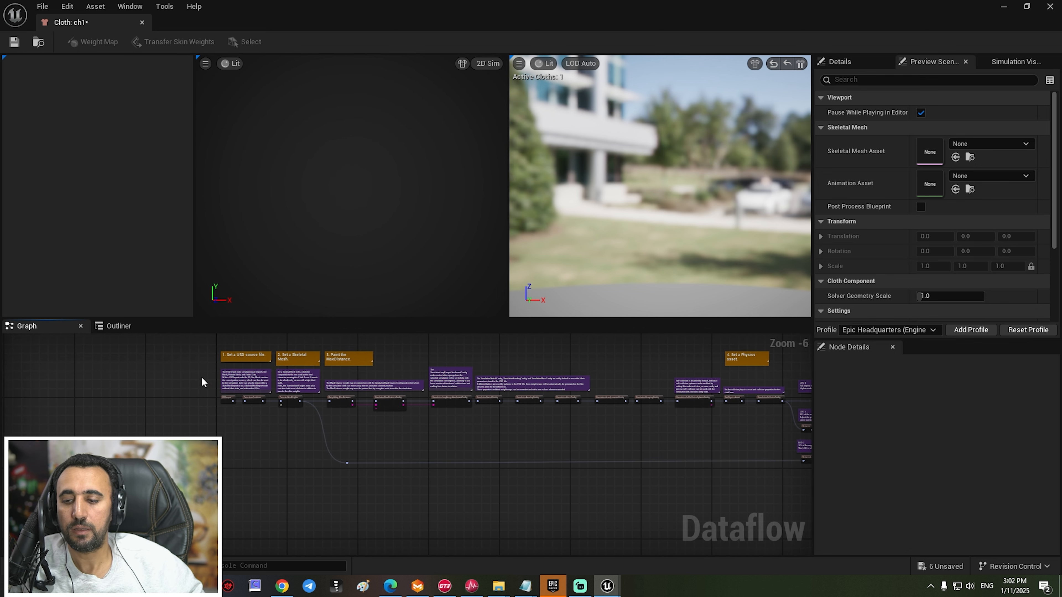
scroll(202, 379, up, 4)
scroll(303, 429, up, 2)
mouse_move(381, 517)
right_down()
mouse_move(498, 517)
mouse_move(384, 519)
right_up()
click(275, 457)
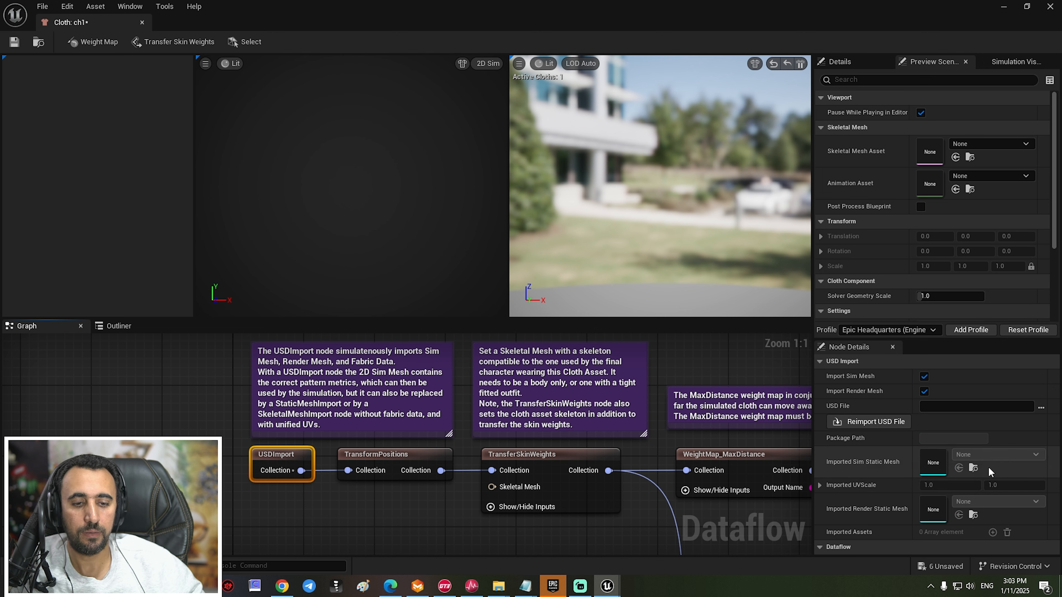
click(1040, 408)
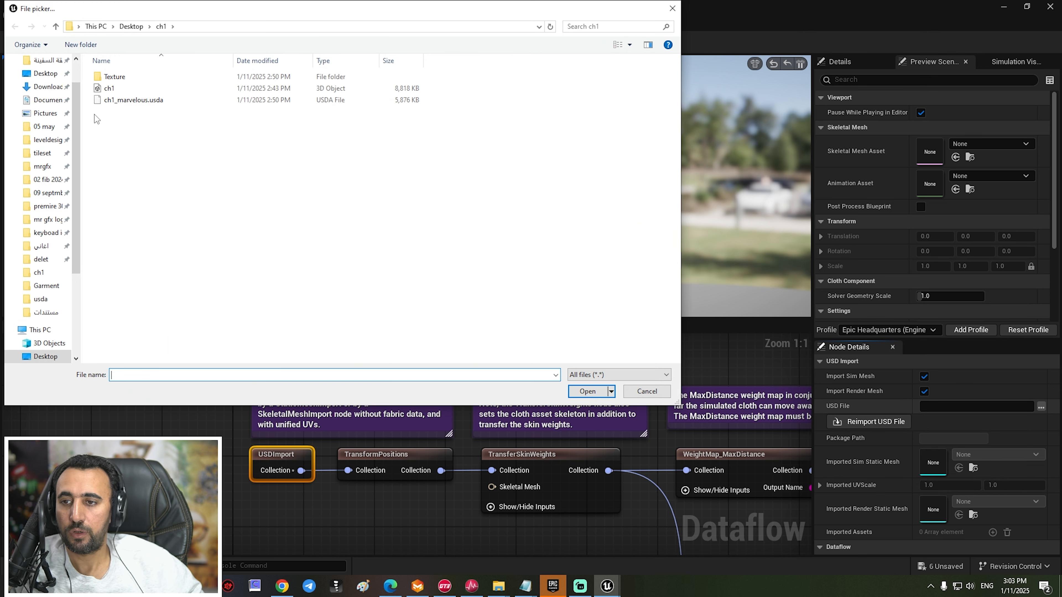
double_click(149, 103)
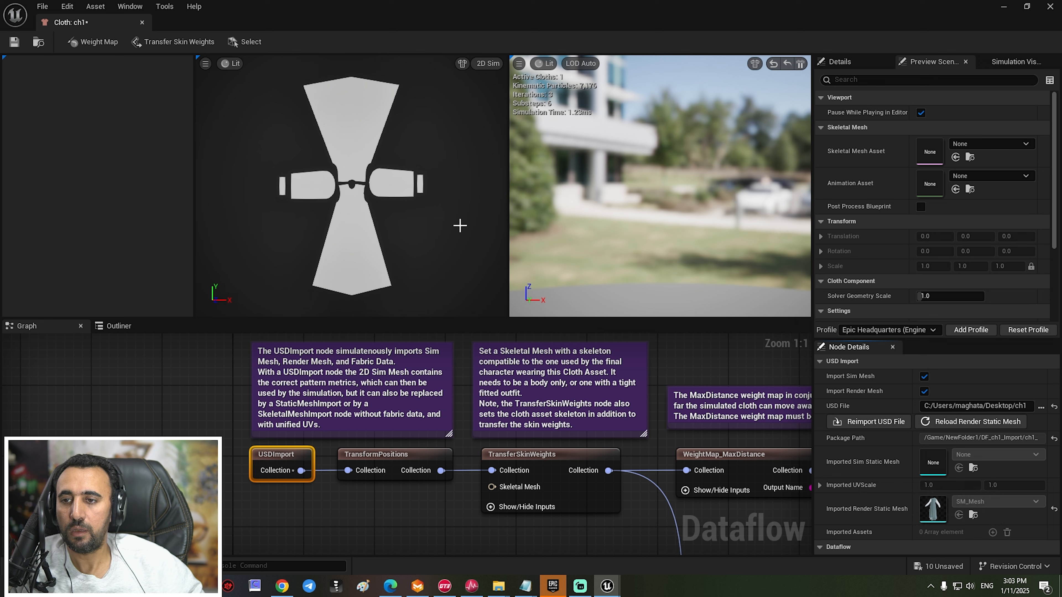
Step: Inspect the imported garment in the 3D Sim view and return to the 2D Sim pattern view
click(487, 63)
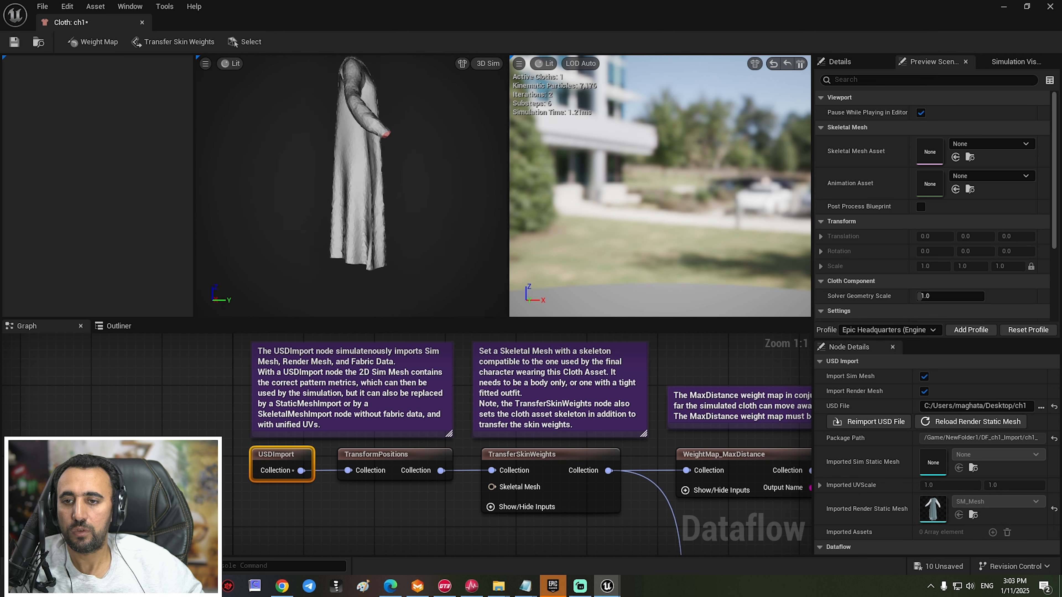
click(487, 63)
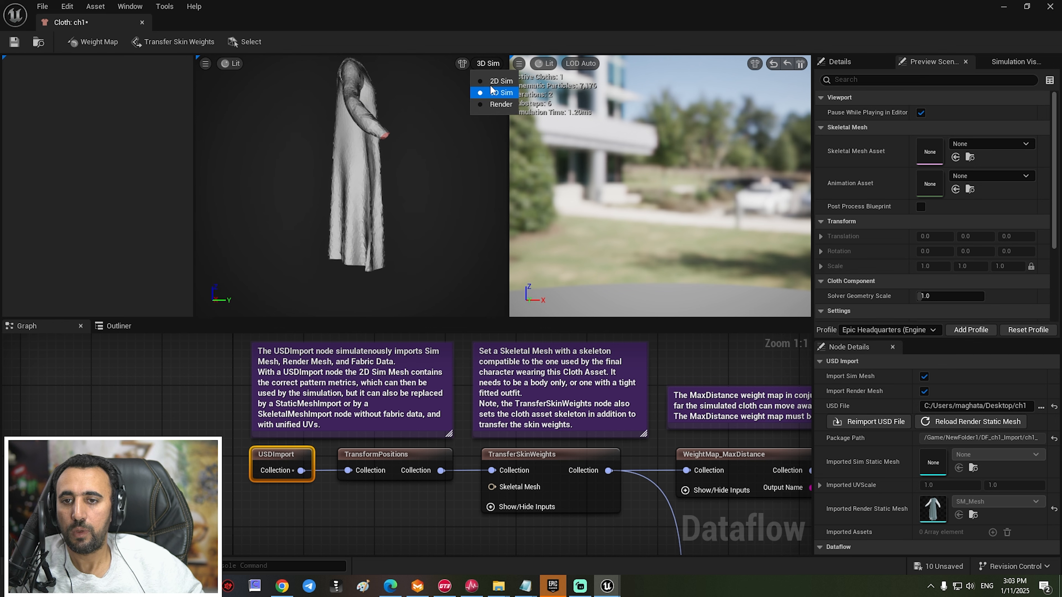
click(489, 85)
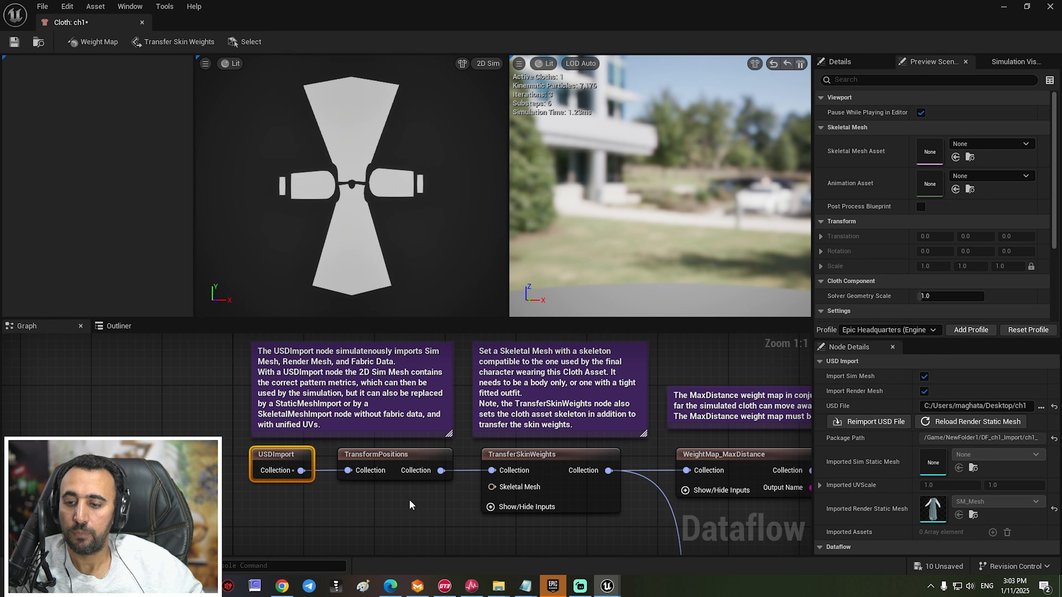
Step: Select the TransferSkinWeights node and open the asset choices for its Skeletal Mesh
right_drag(410, 505, 294, 486)
click(360, 431)
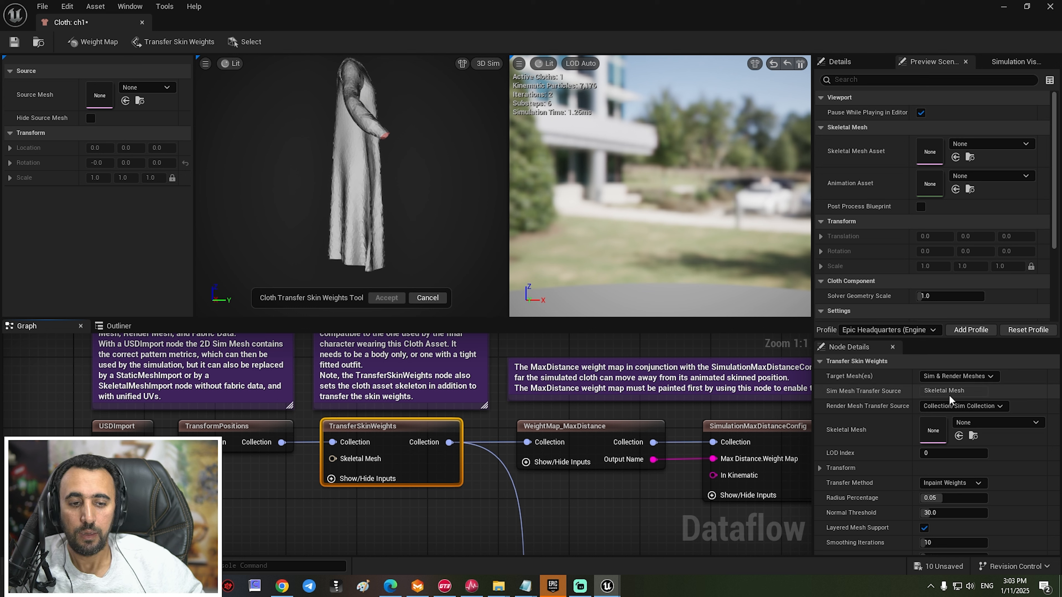
click(986, 422)
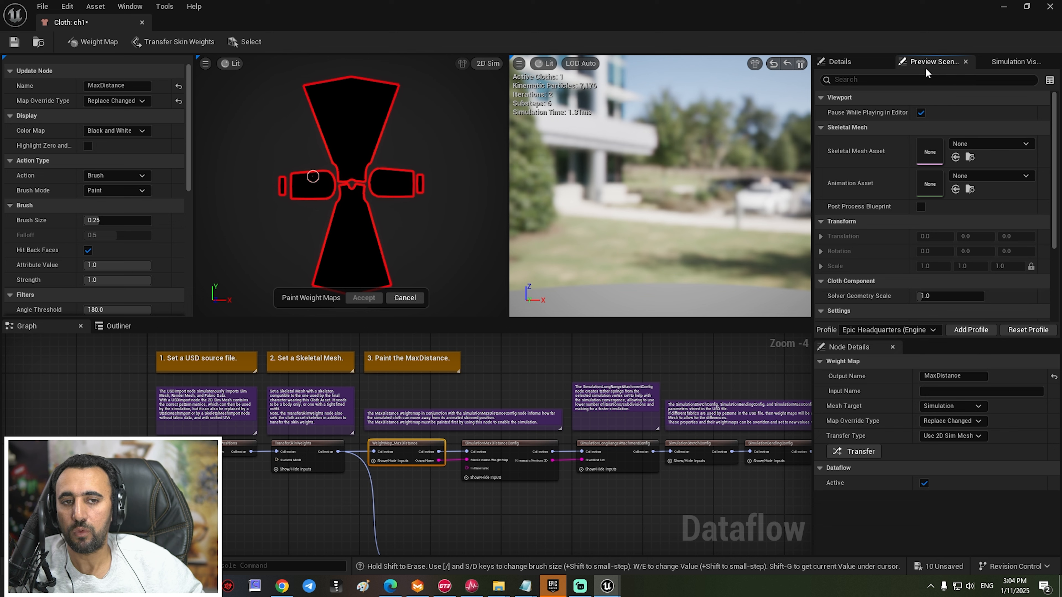
Step: Set the preview scene's Skeletal Mesh Asset to f_med_unw_body_preview
click(855, 61)
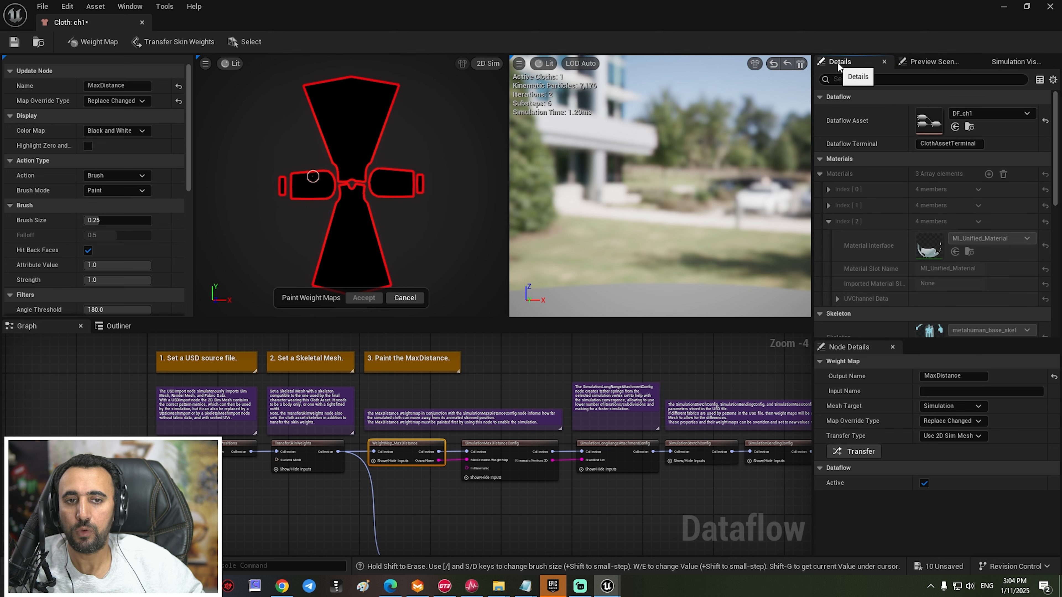
click(929, 63)
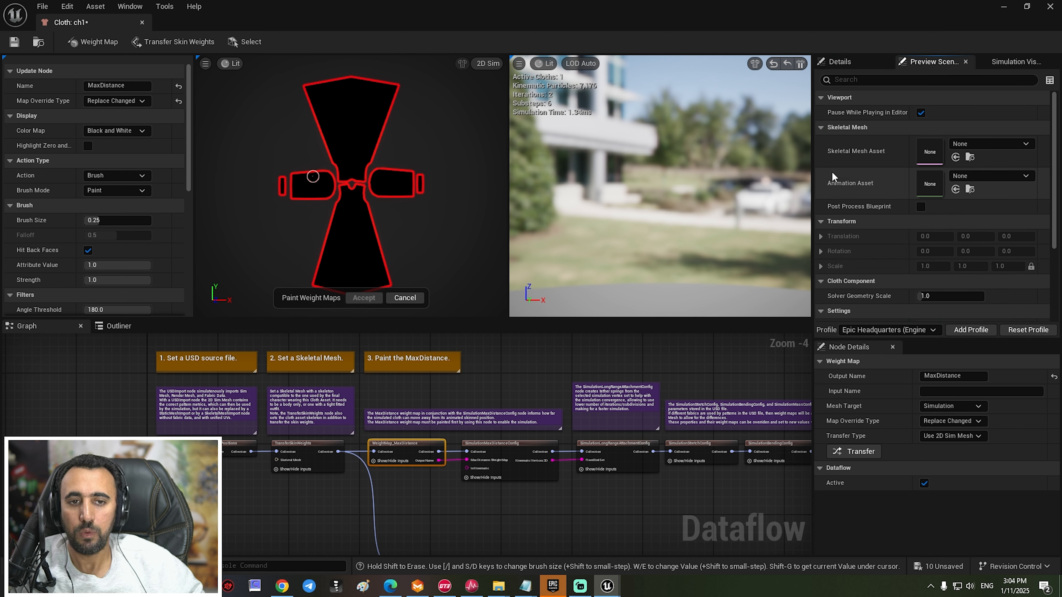
click(992, 147)
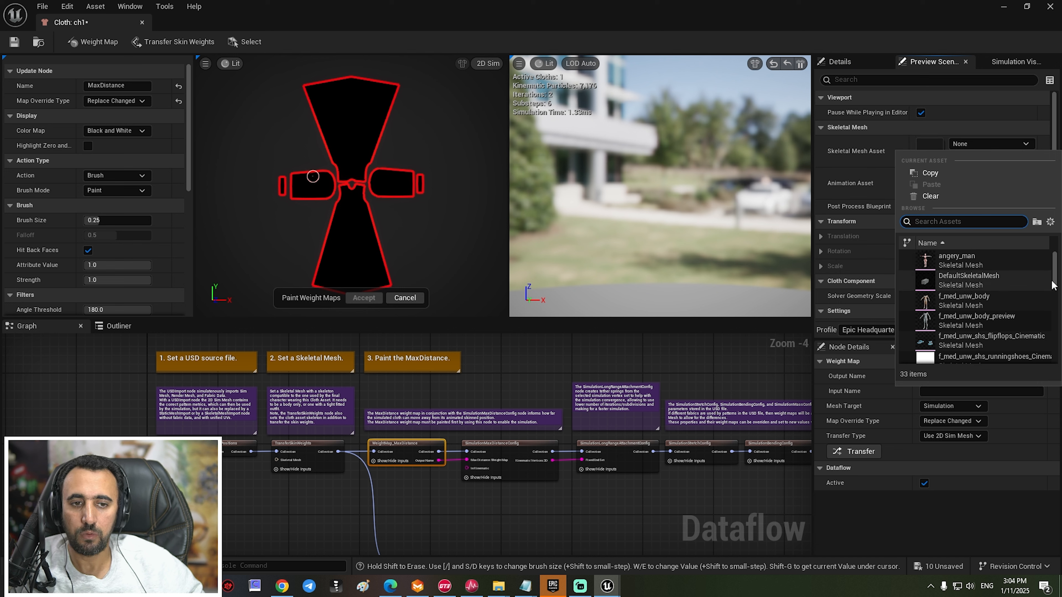
scroll(1055, 272, down, 1)
scroll(1055, 271, up, 2)
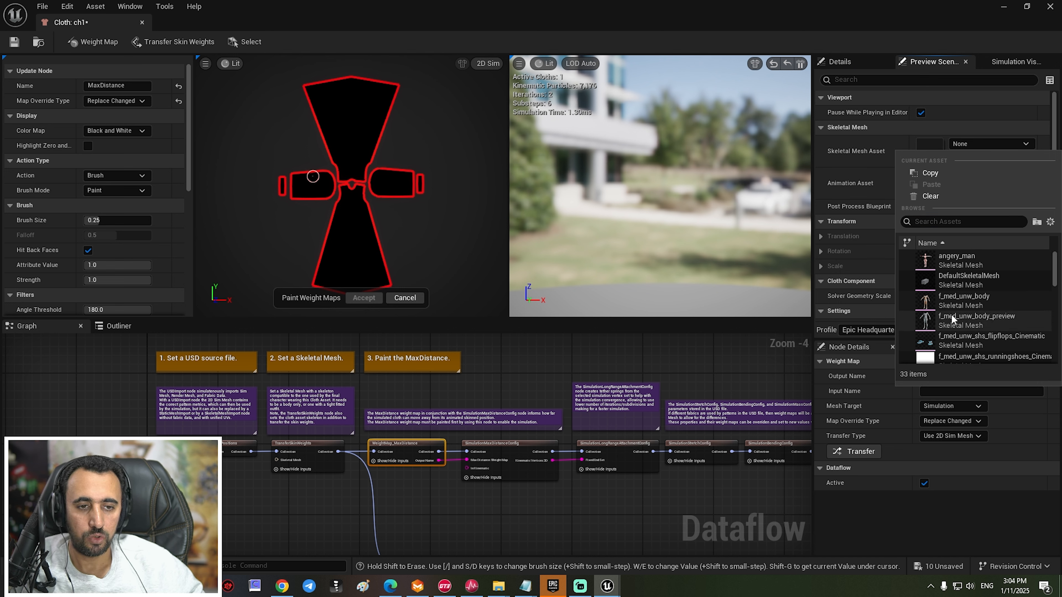
click(967, 321)
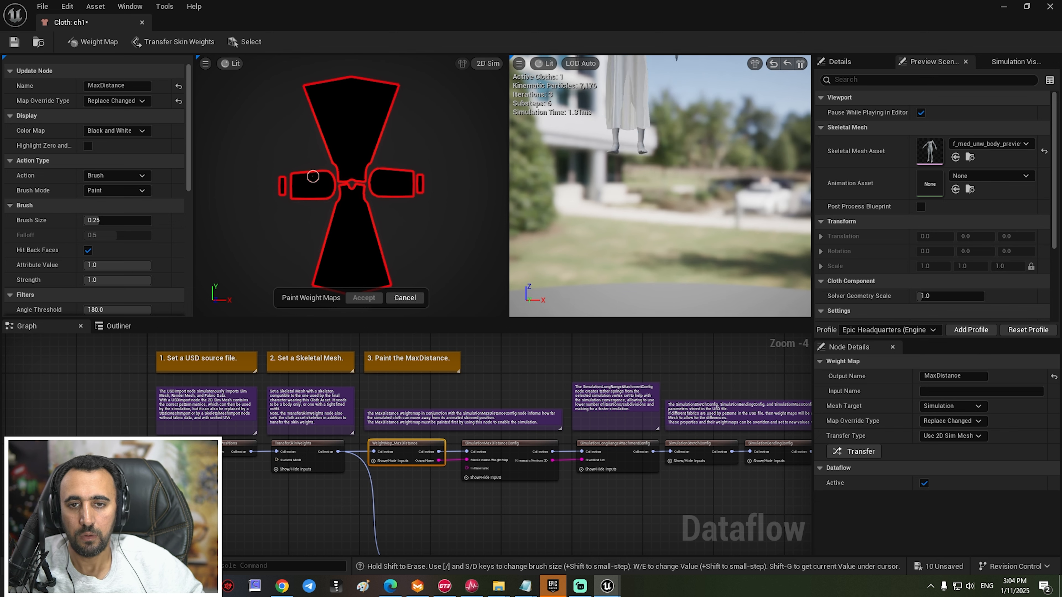
Step: Search the animation assets for walk and assign MM_Walk_InPlacewalk as the preview scene's Animation Asset
right_drag(656, 135, 633, 144)
middle_drag(633, 144, 591, 141)
scroll(673, 129, up, 5)
scroll(690, 122, down, 5)
right_drag(672, 170, 719, 190)
middle_drag(672, 170, 659, 147)
click(991, 172)
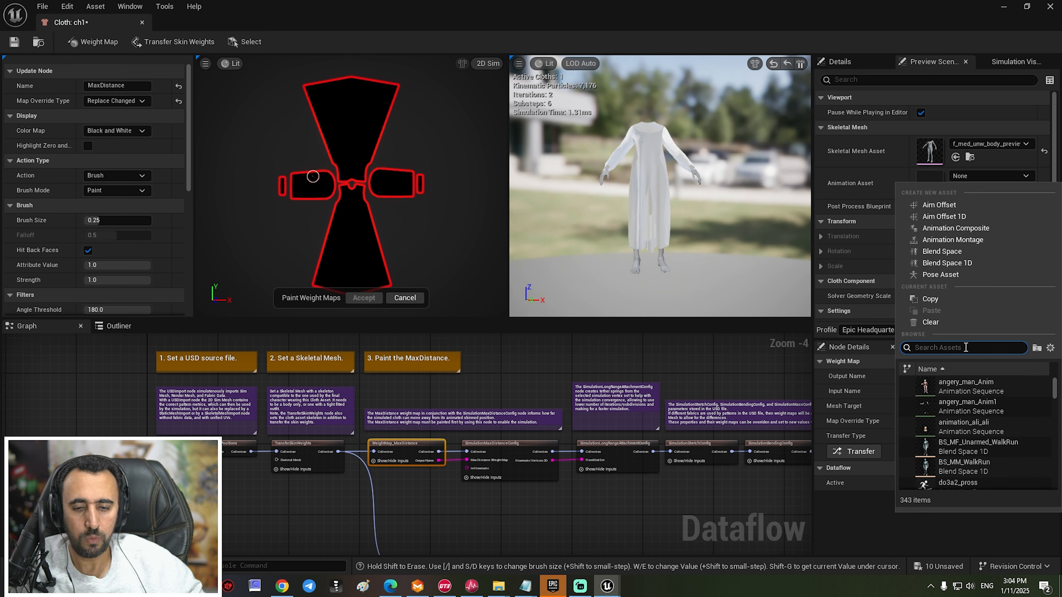
text(wa)
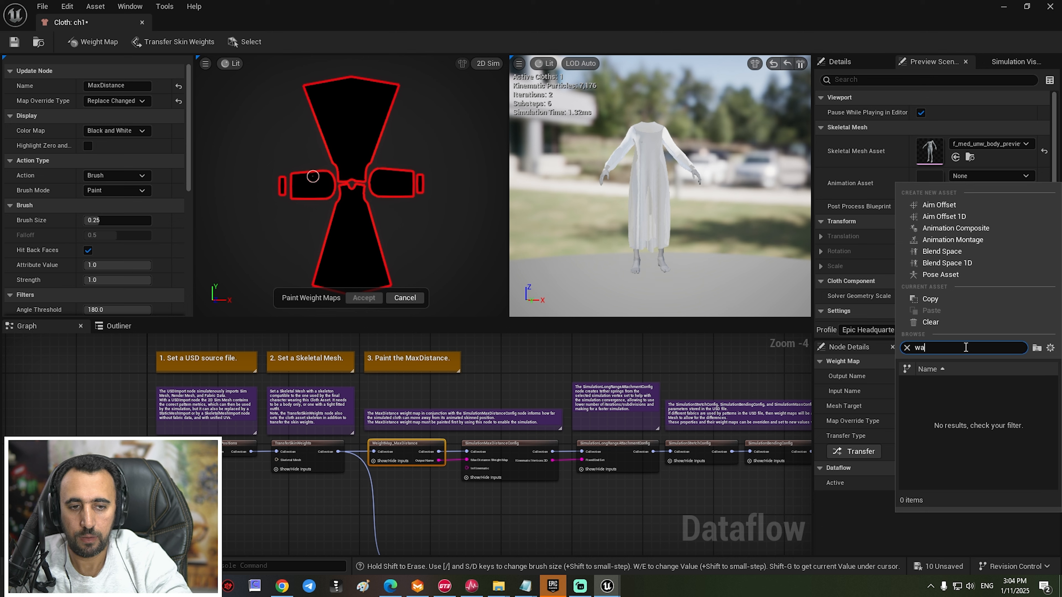
text(lk)
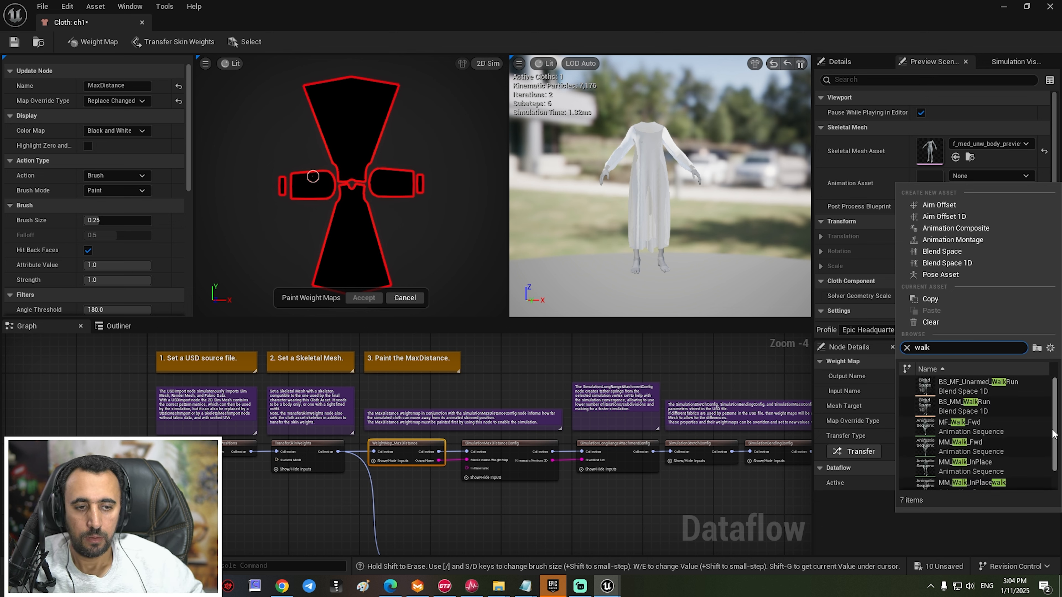
scroll(1053, 433, down, 2)
click(992, 458)
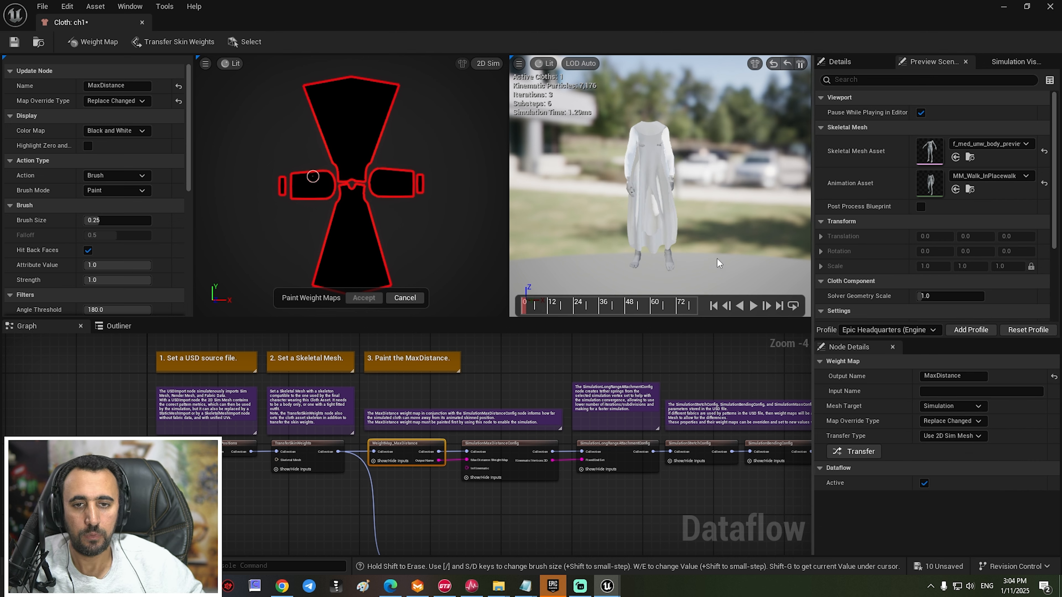
Step: Play the walk animation, pause it mid-stride and examine how the garment follows the body
click(753, 306)
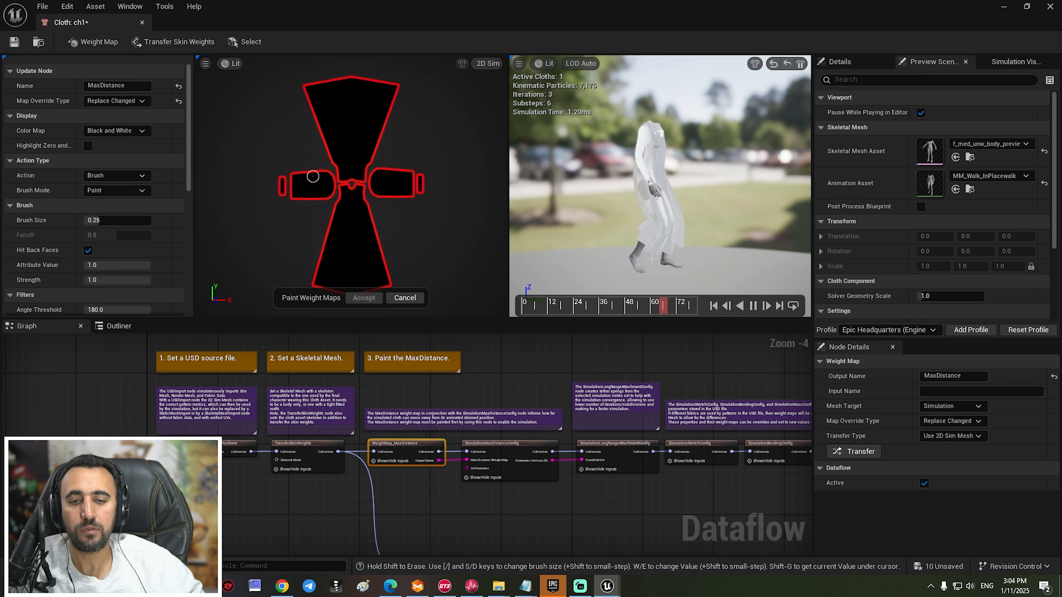
click(753, 307)
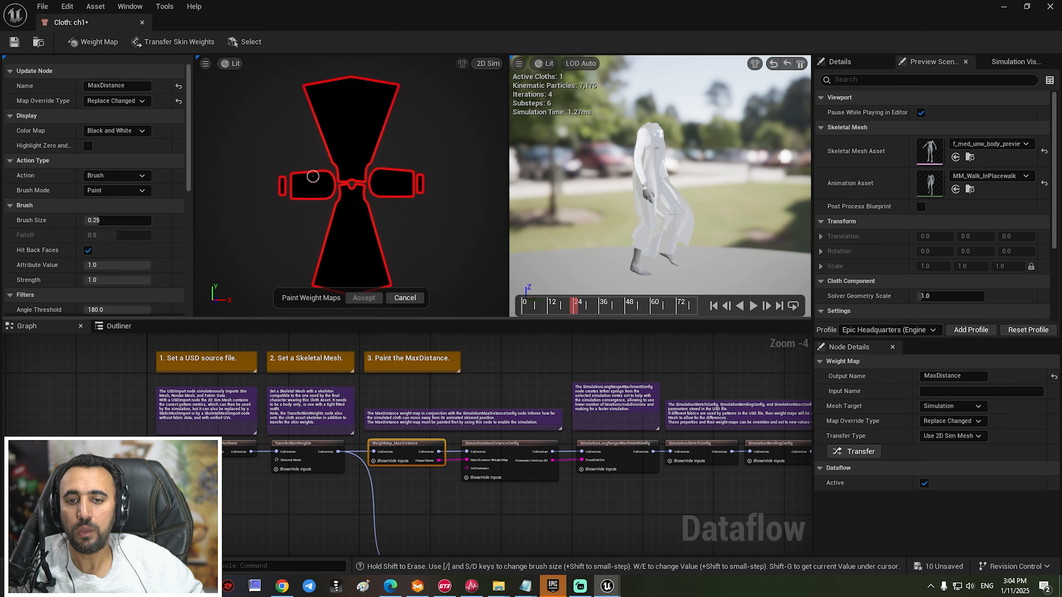
scroll(675, 214, up, 3)
alt+drag(675, 214, 735, 247)
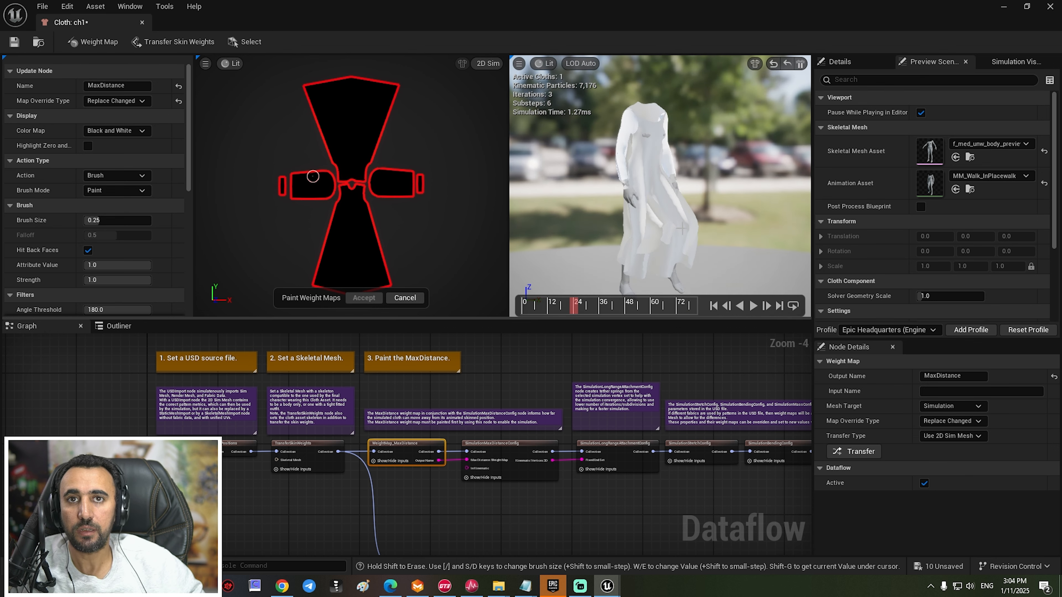
Step: Select the WeightMap_MaxDistance node in the Dataflow graph for painting the max distance
right_drag(390, 482, 350, 460)
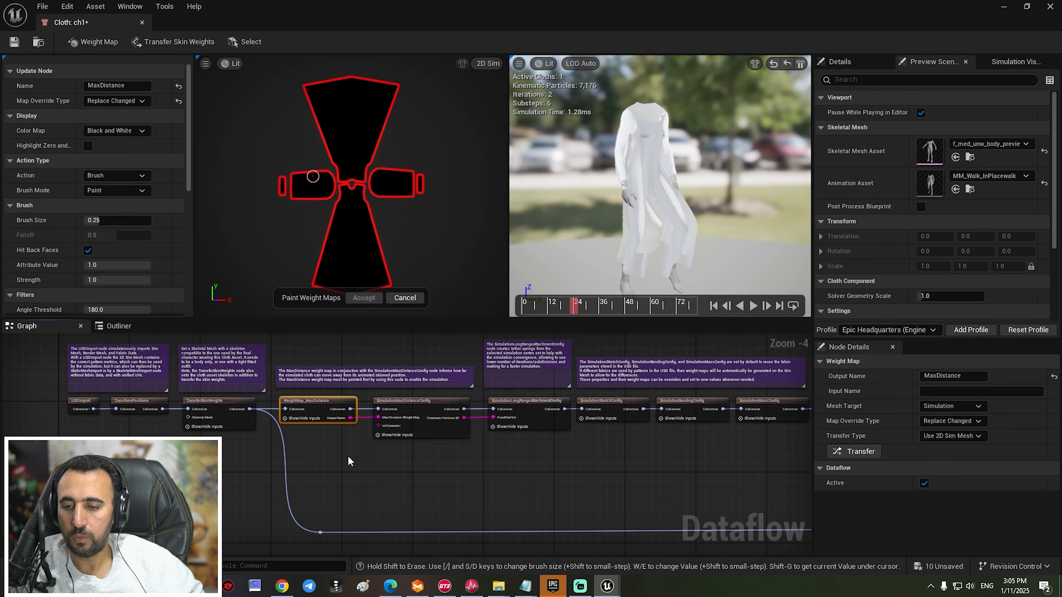
scroll(350, 460, up, 3)
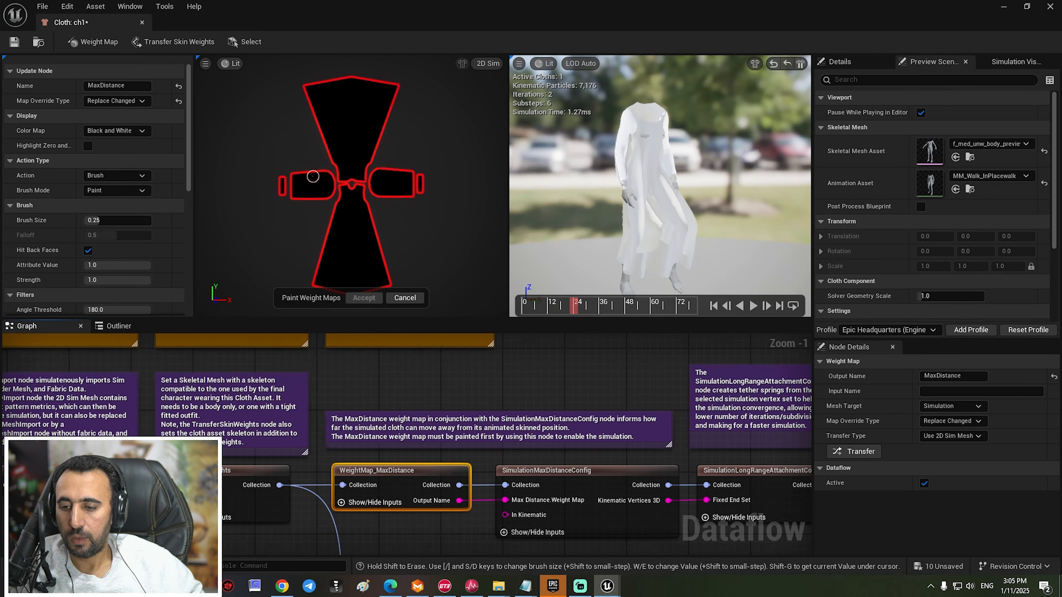
scroll(414, 388, down, 3)
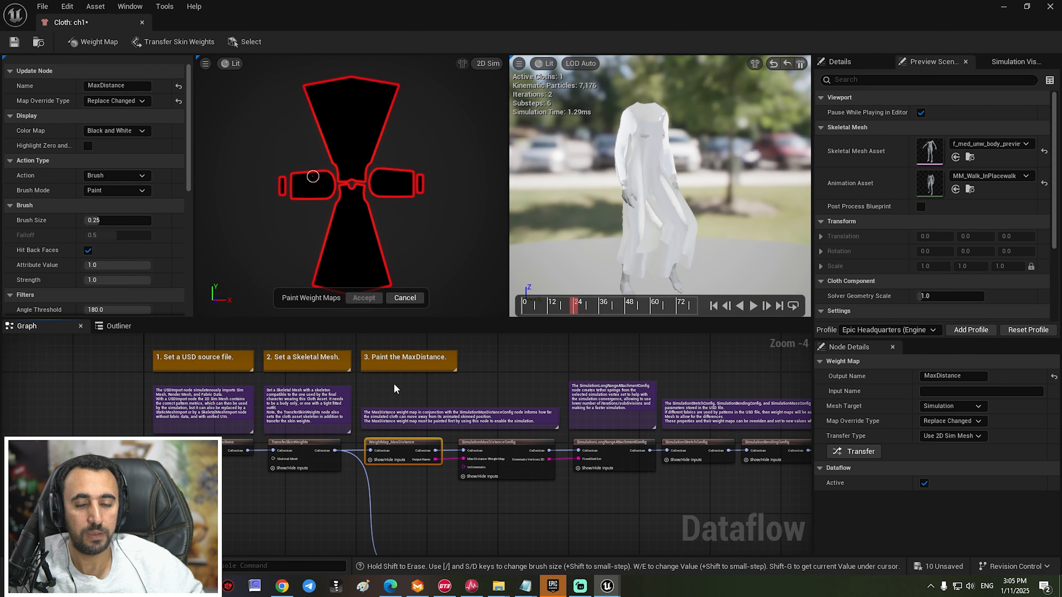
click(391, 441)
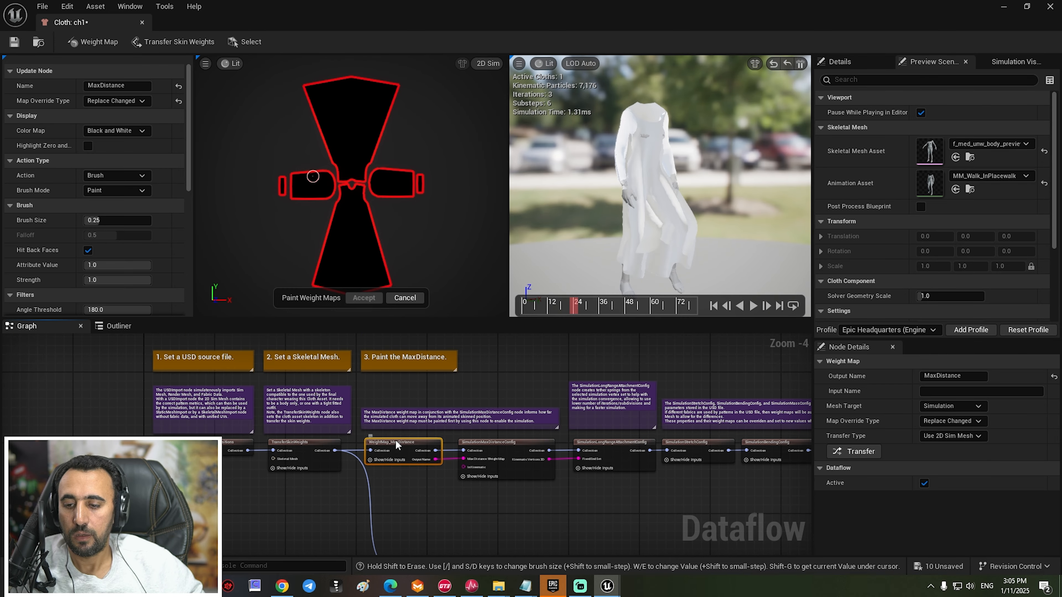
click(405, 493)
click(405, 450)
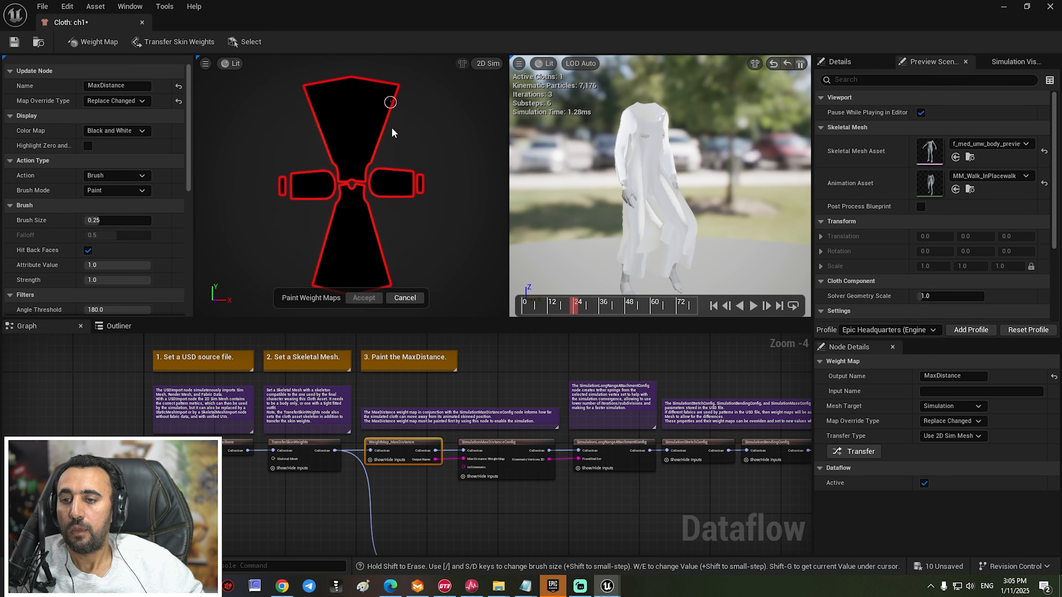
Step: Invert the MaxDistance weight map across all garment pattern pieces and accept the painted weights
scroll(392, 131, up, 2)
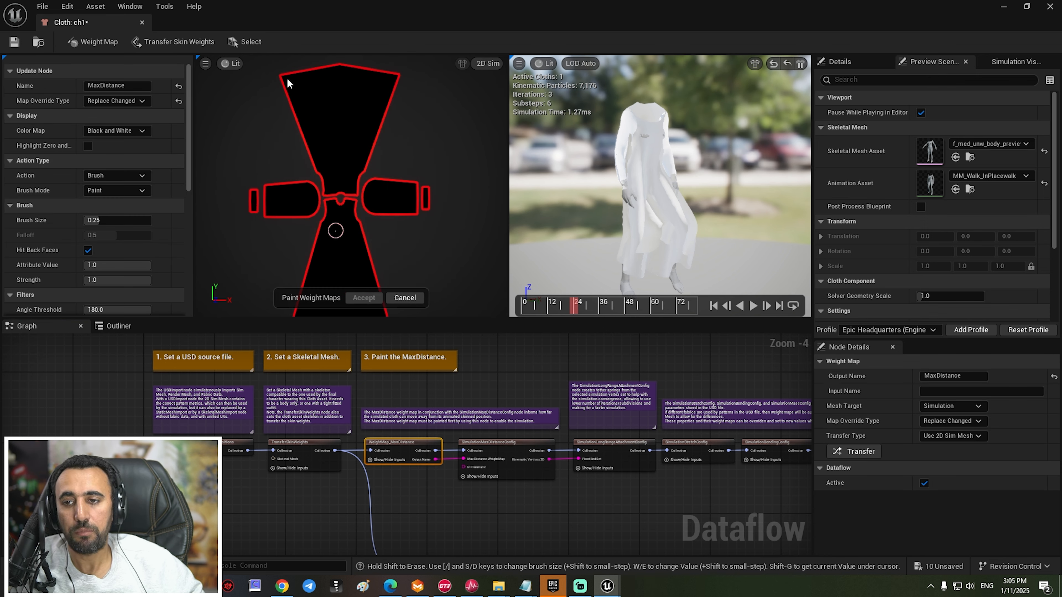
scroll(270, 249, up, 1)
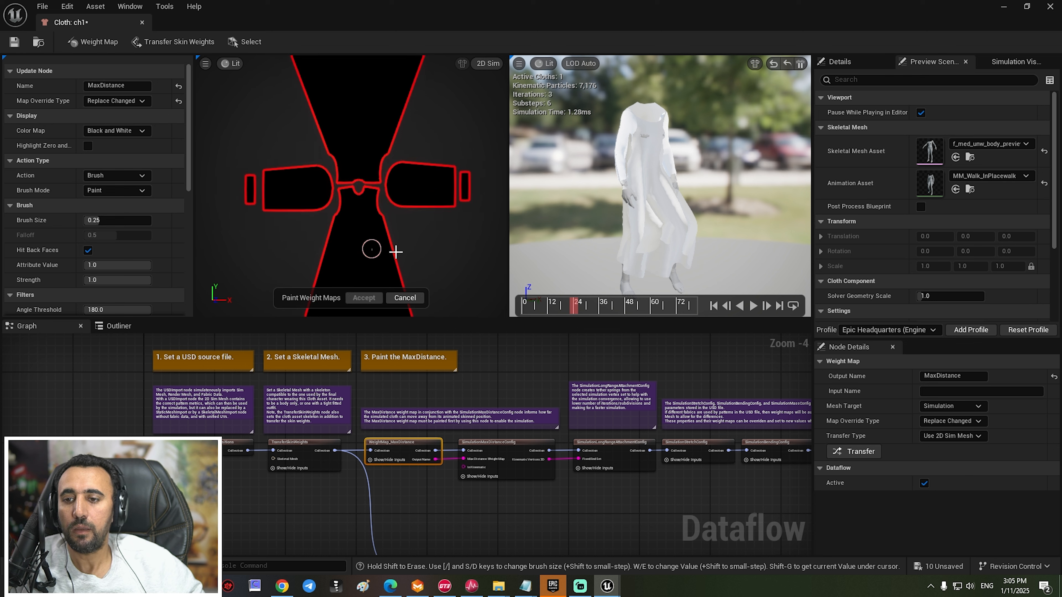
right_drag(396, 252, 423, 244)
scroll(185, 209, down, 5)
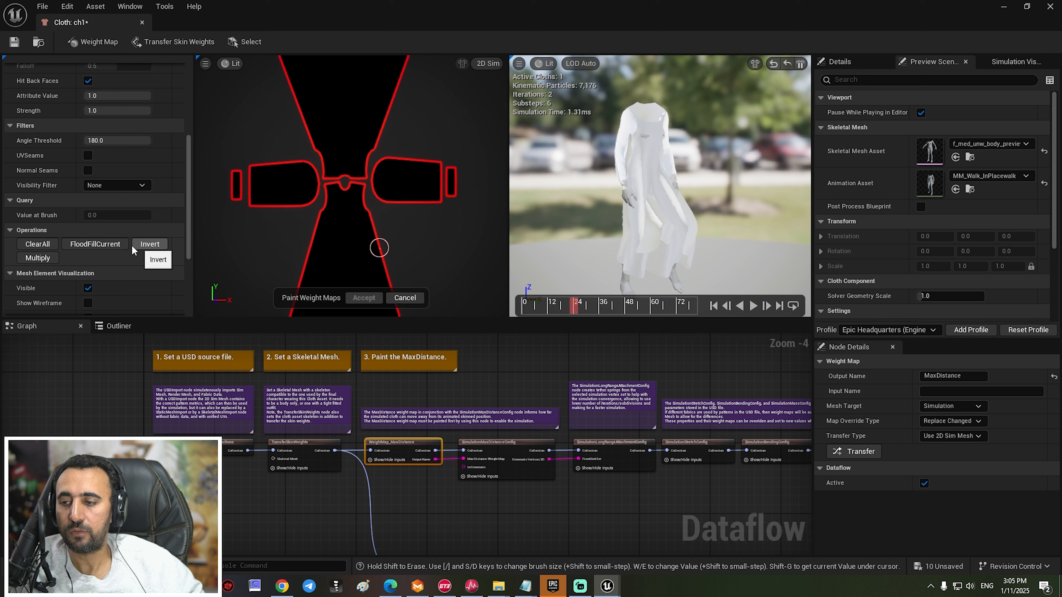
click(149, 244)
scroll(403, 167, down, 1)
scroll(404, 168, down, 1)
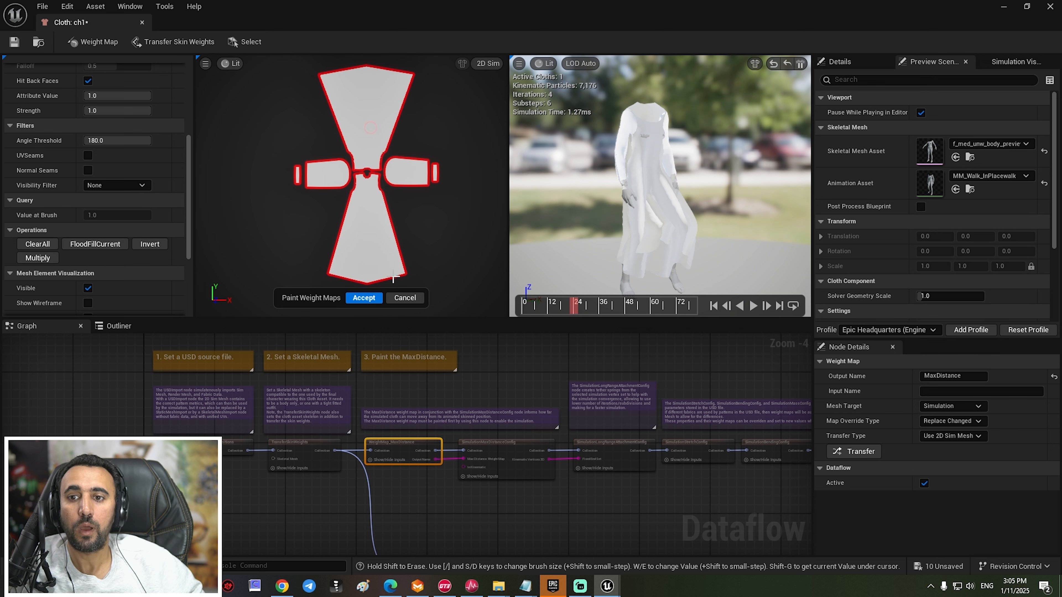
click(363, 297)
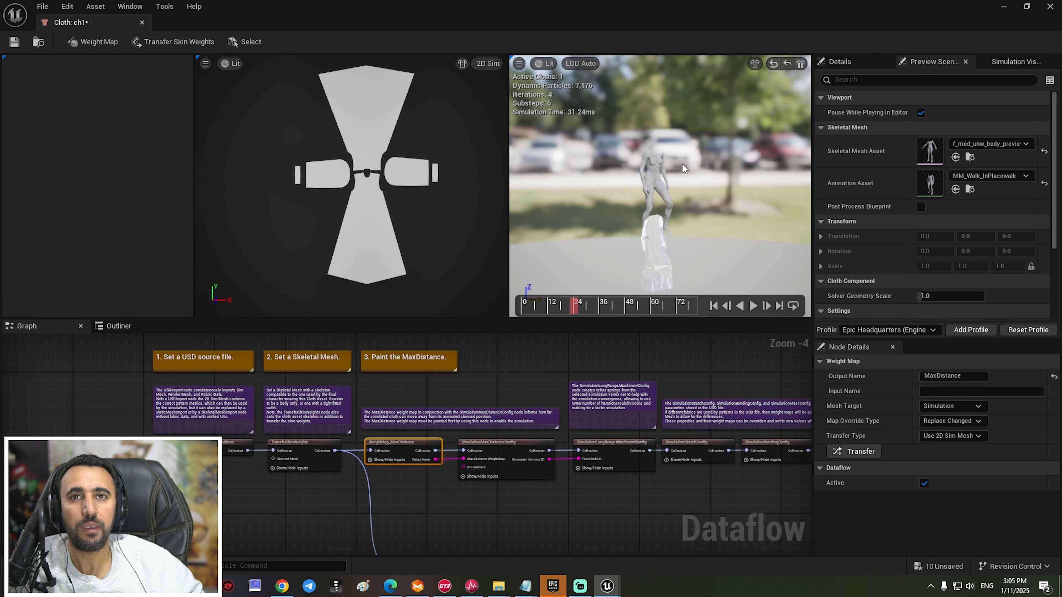
Step: Hard-reset the cloth simulation in the preview and suspend it
scroll(686, 160, up, 3)
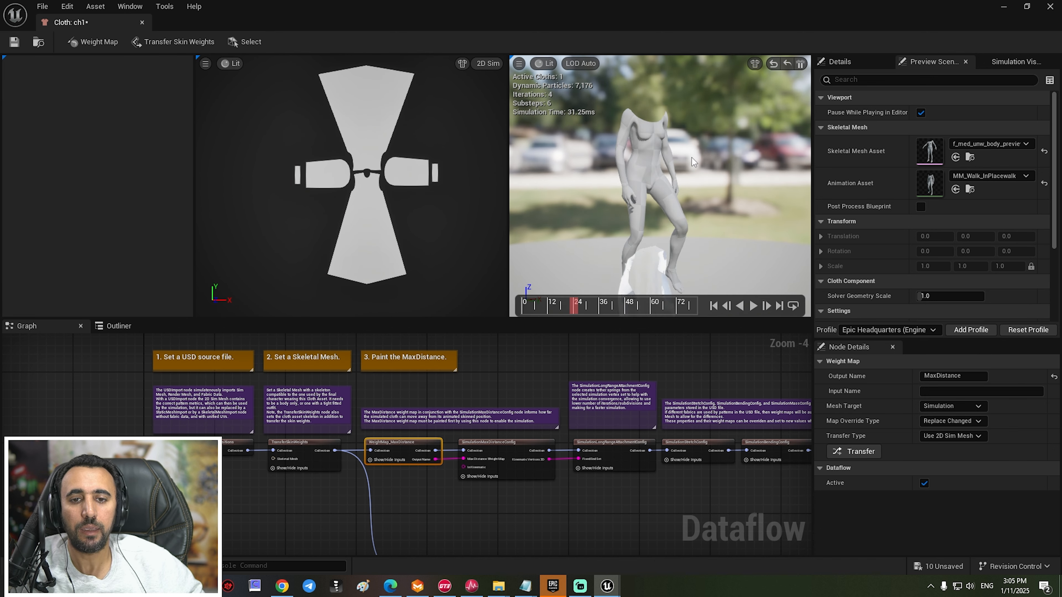
click(772, 66)
click(773, 68)
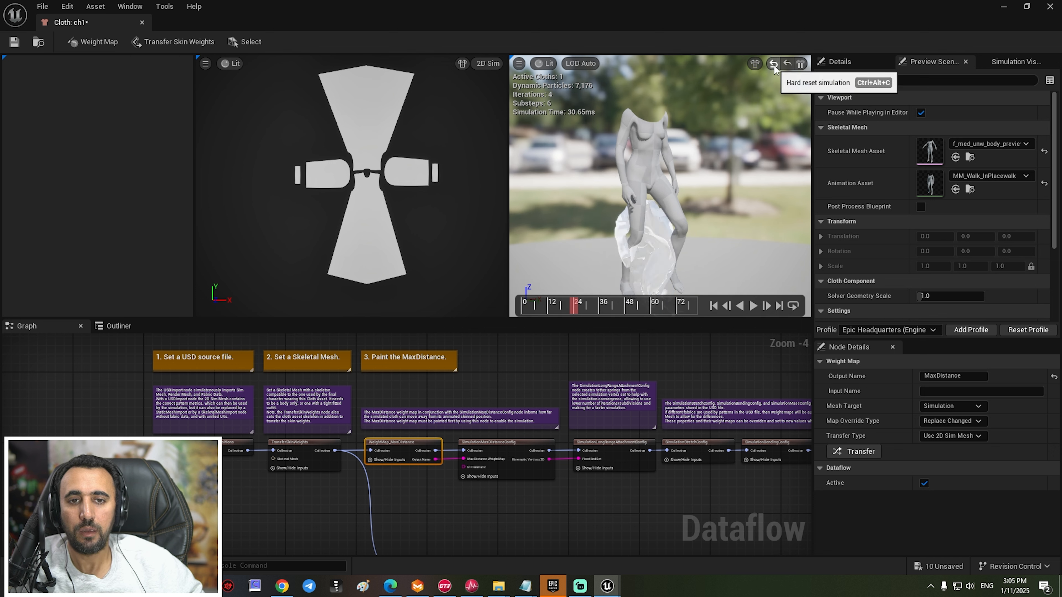
click(773, 67)
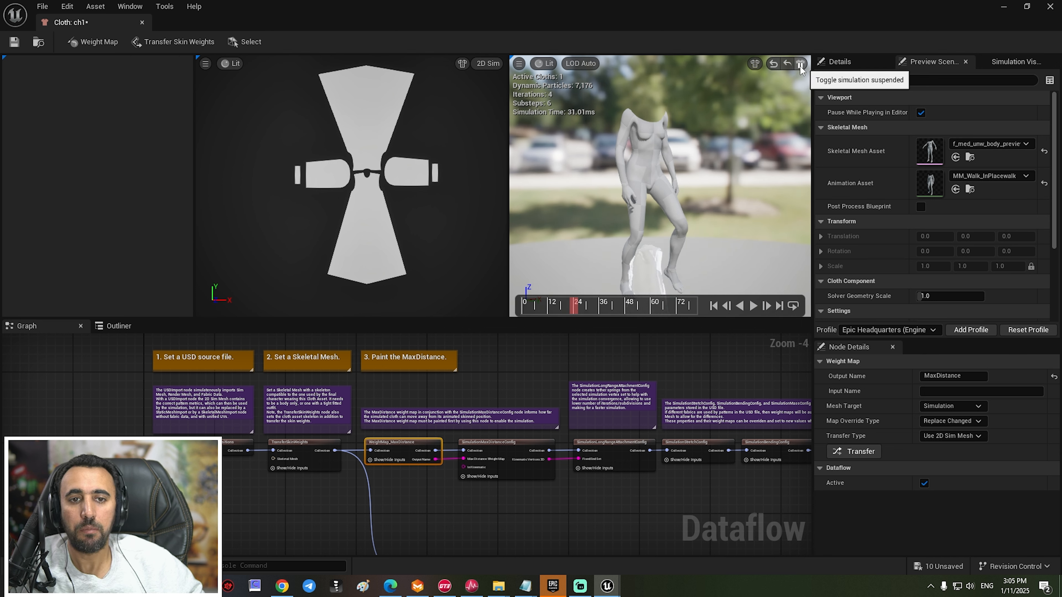
click(774, 66)
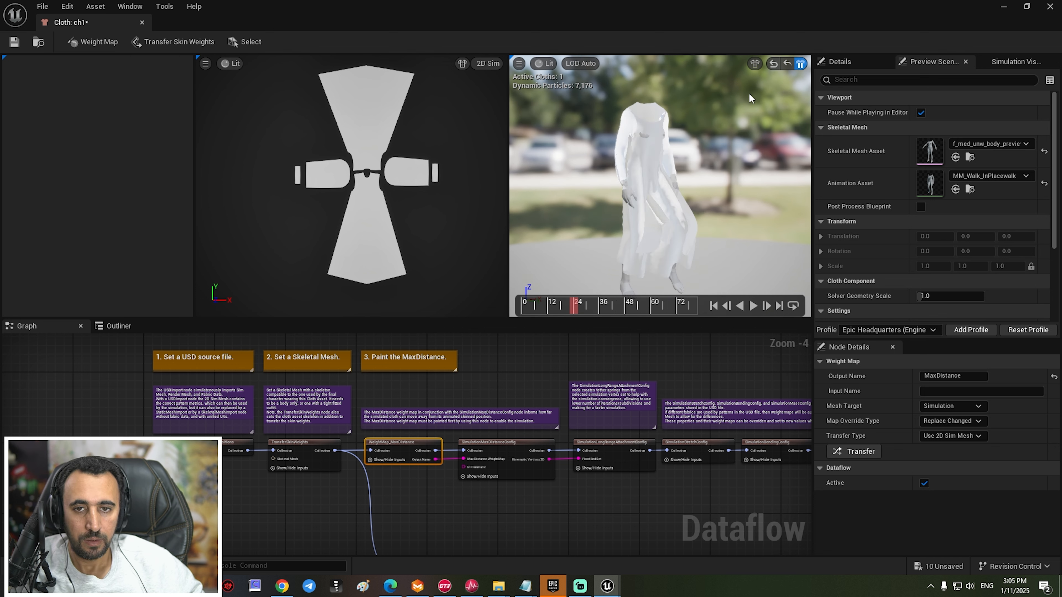
Step: Reopen the WeightMap_MaxDistance node for painting and brush the shoulder end of the upper body panel with attribute value 0.0
scroll(341, 172, up, 3)
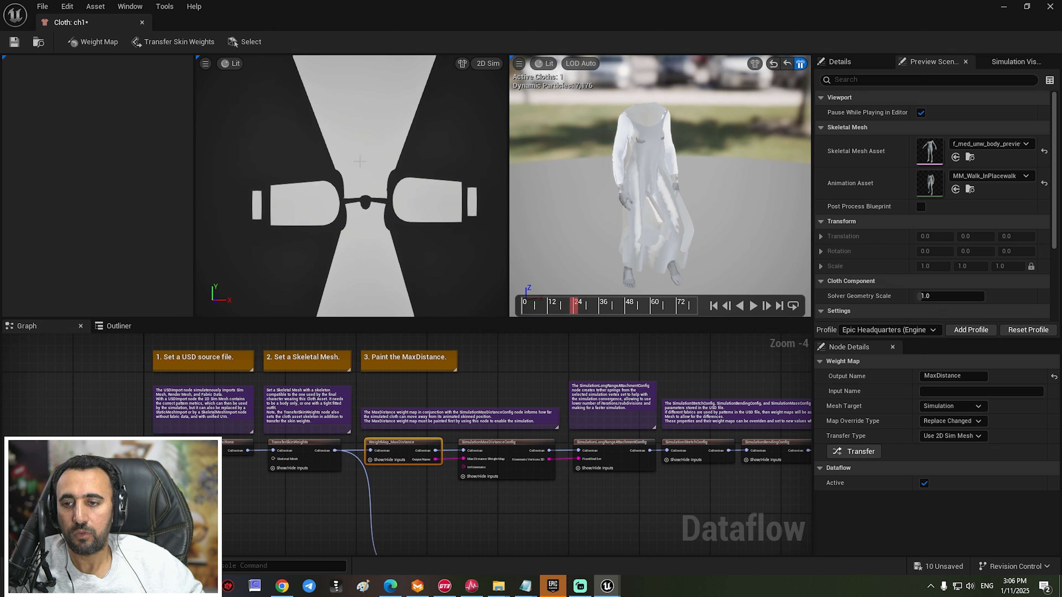
scroll(422, 152, down, 2)
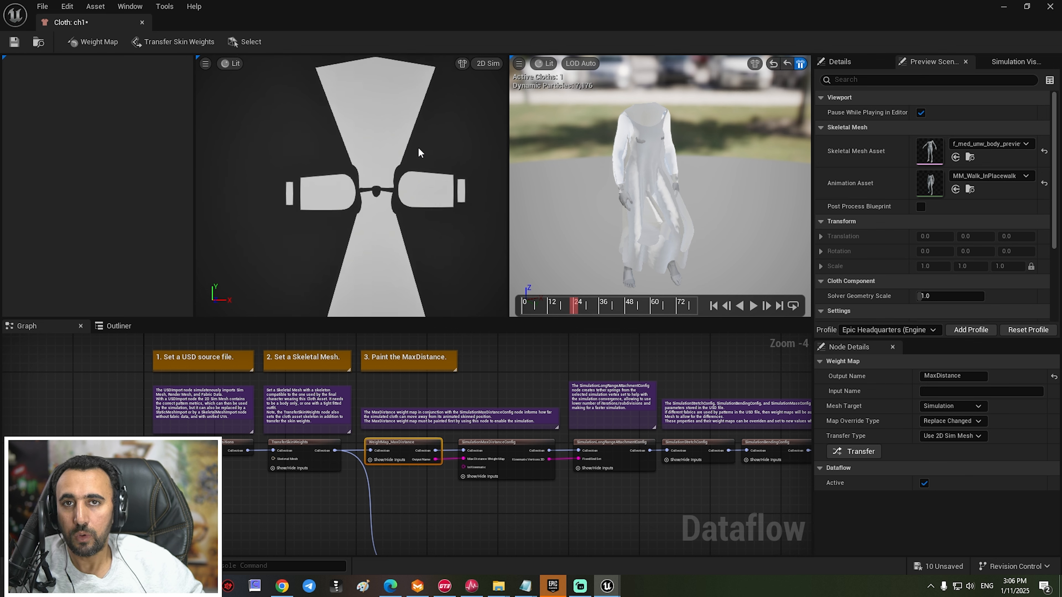
scroll(417, 153, up, 2)
scroll(396, 173, down, 1)
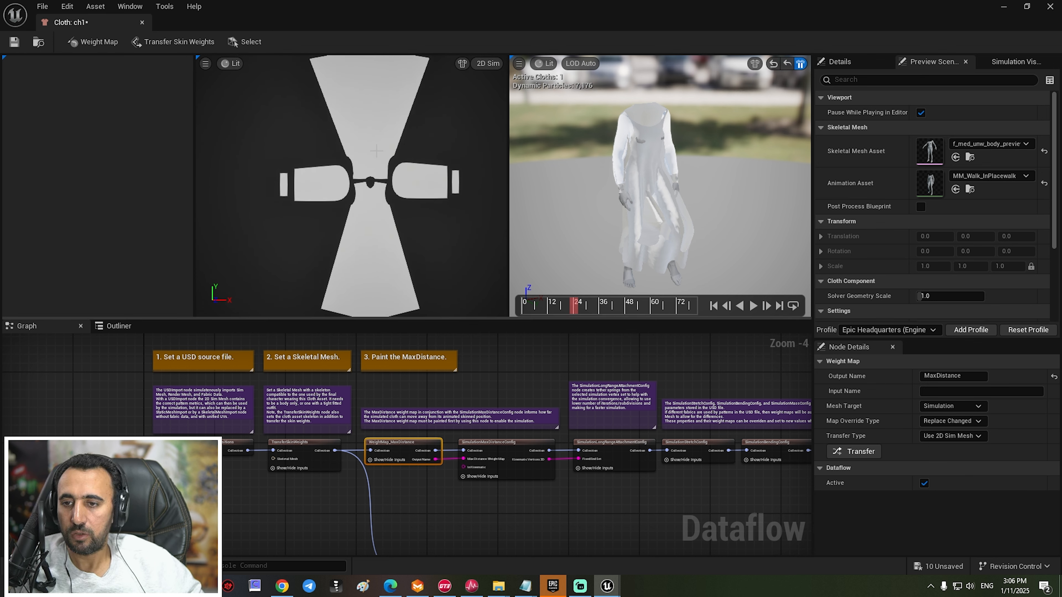
double_click(405, 447)
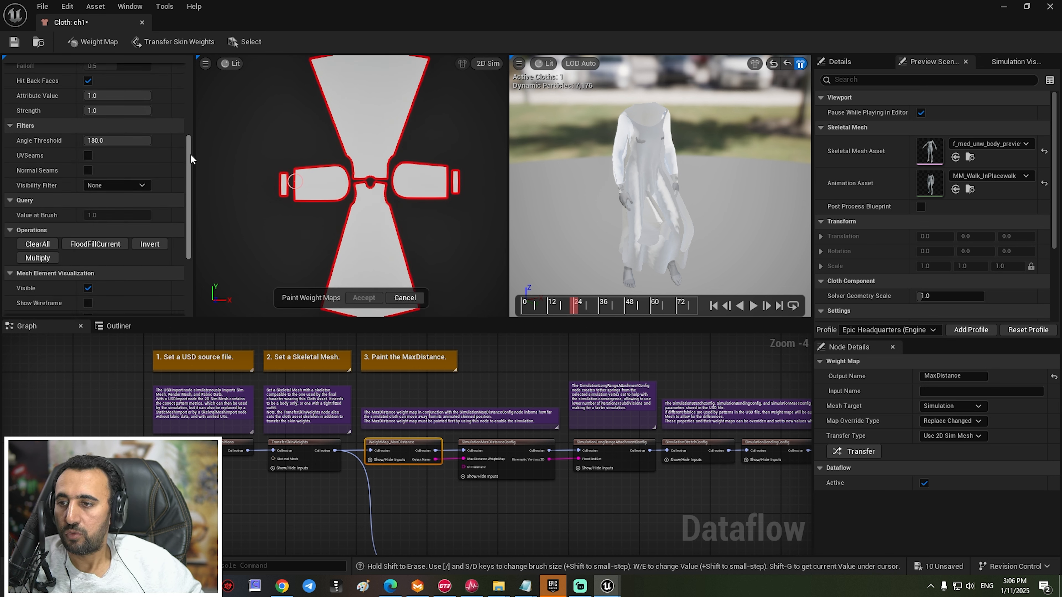
scroll(121, 159, up, 5)
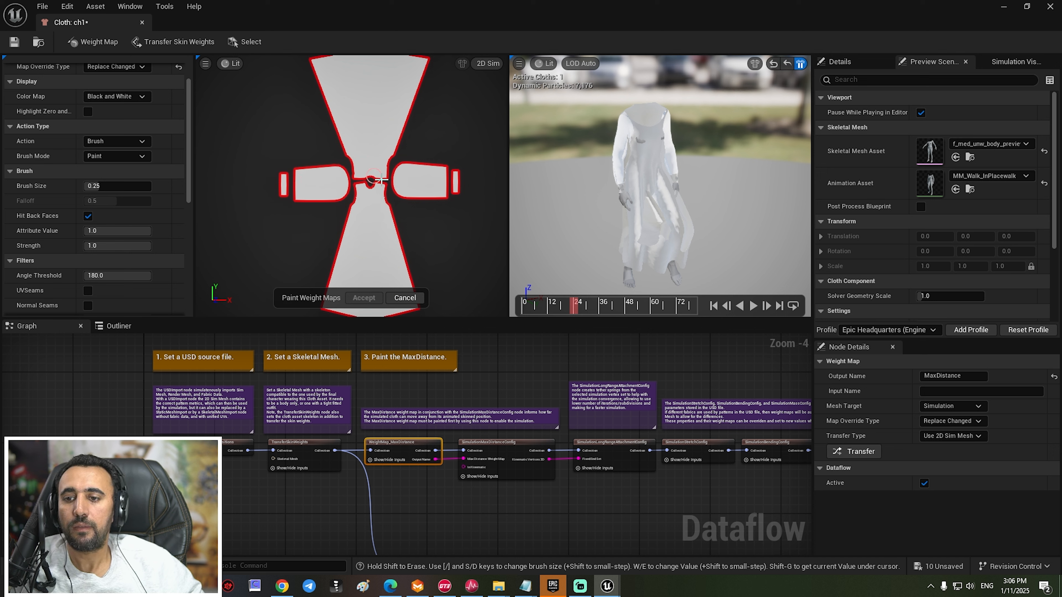
click(371, 182)
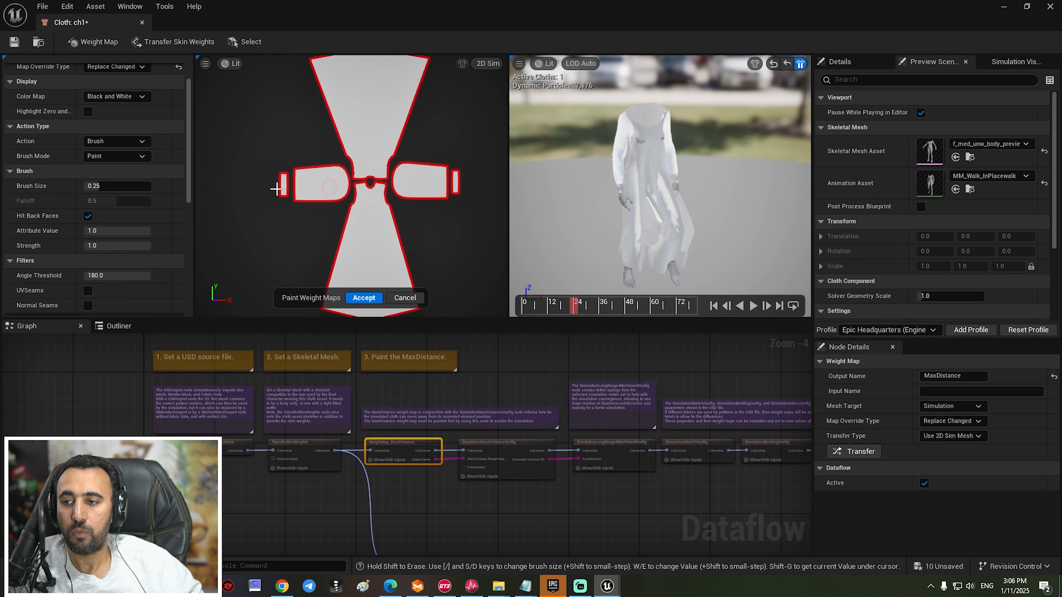
scroll(187, 168, down, 1)
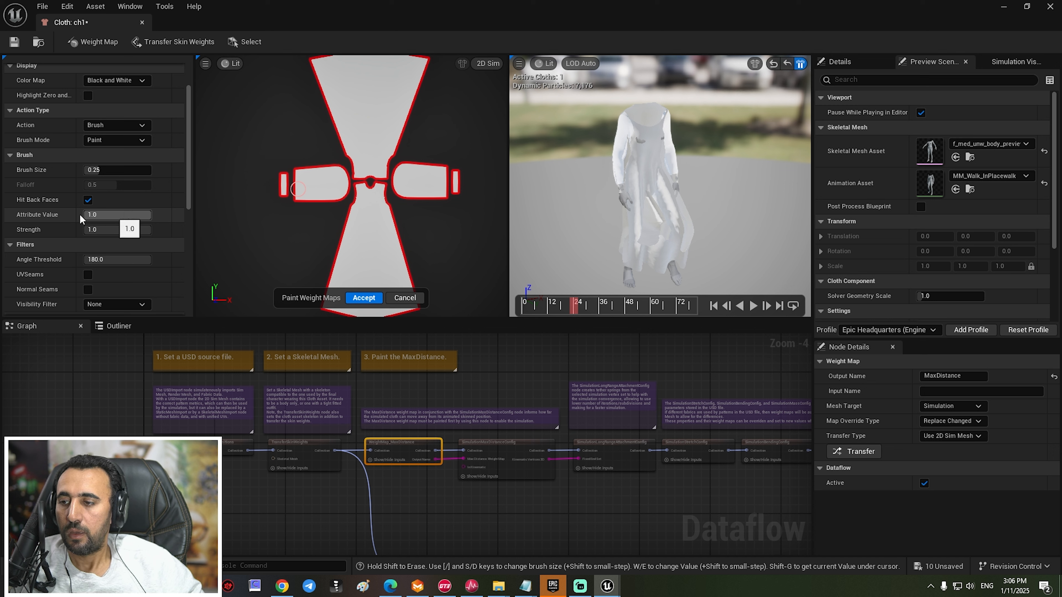
drag(110, 219, 100, 219)
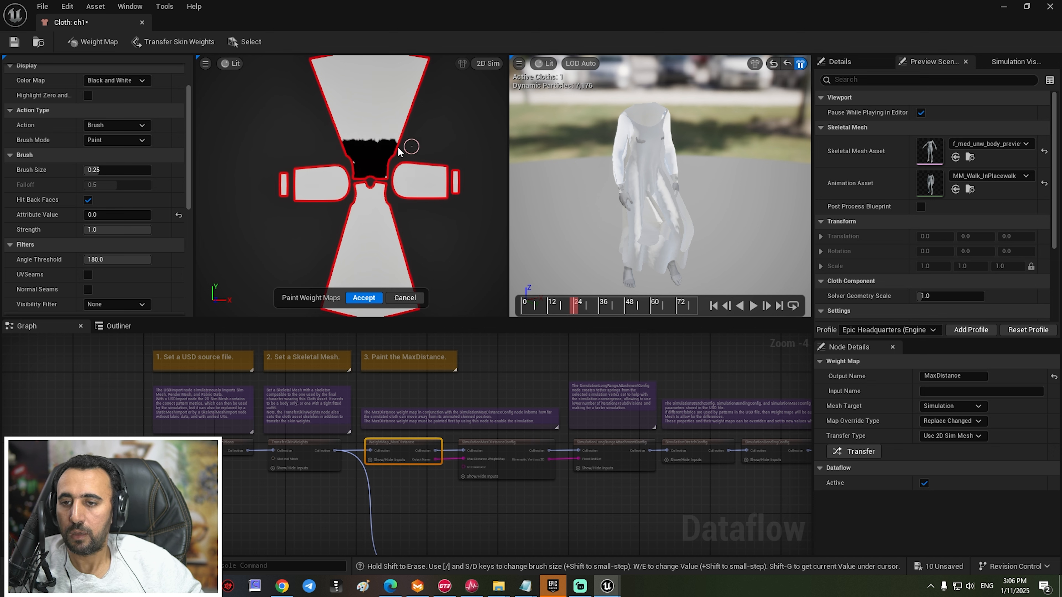
Step: Switch the paint action to Poly Lasso and fill the shoulder area of both body panels and the sleeve tops with value 0.0
click(115, 125)
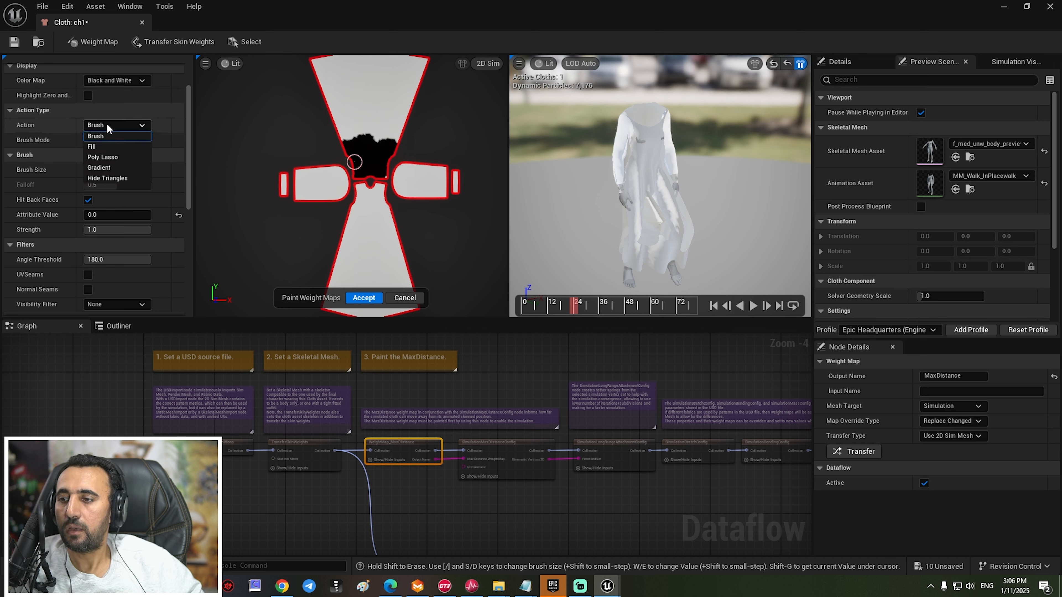
click(111, 158)
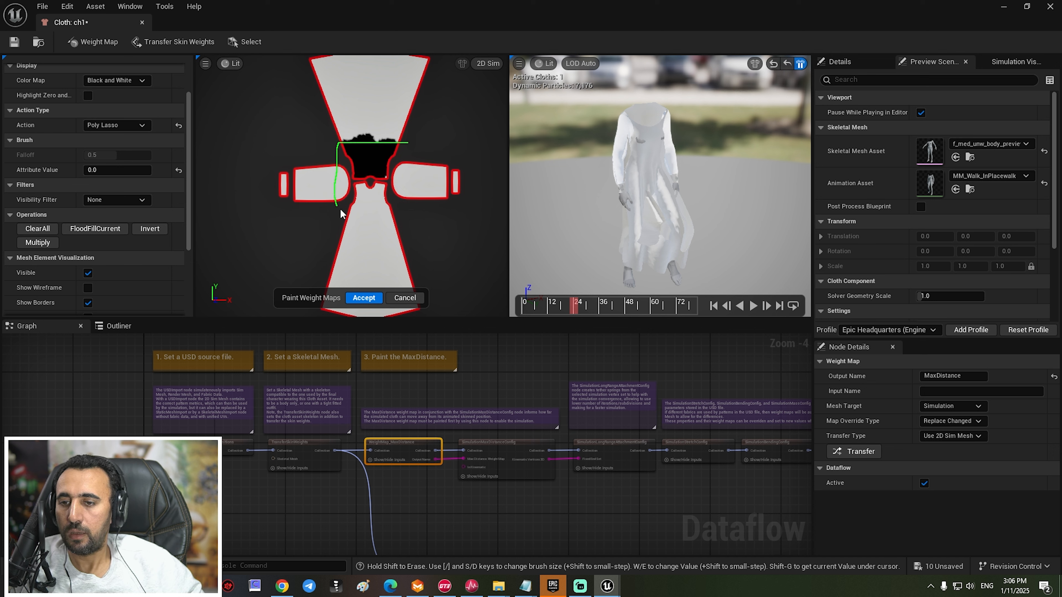
click(409, 145)
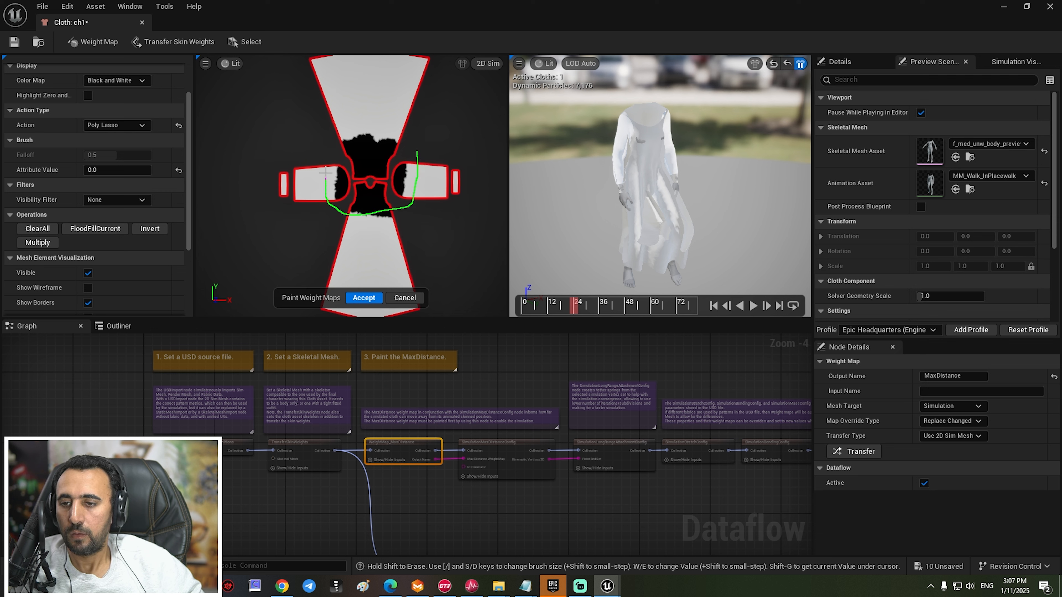
click(416, 158)
click(340, 220)
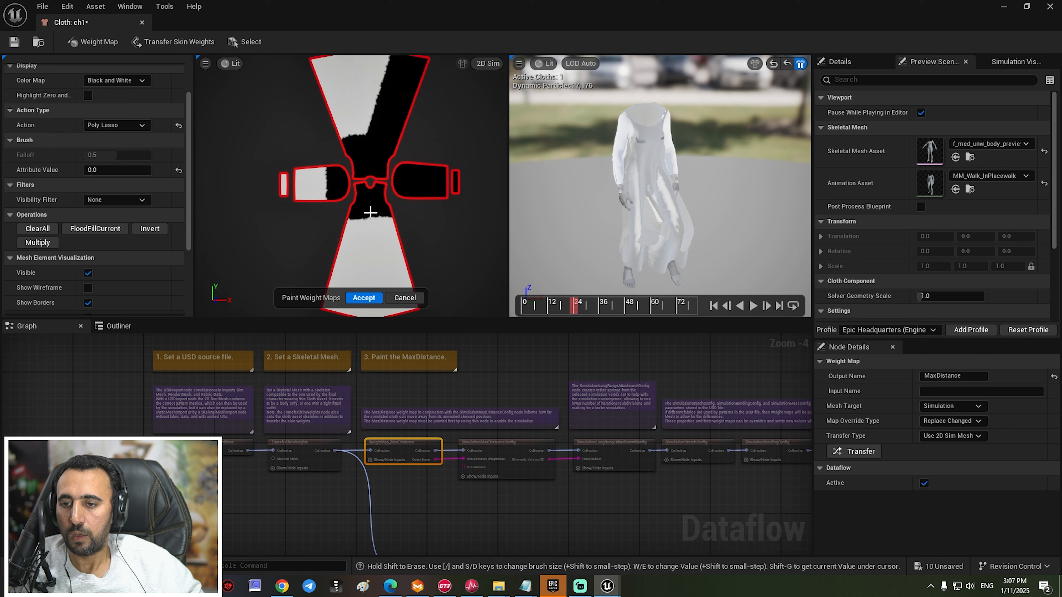
key(ctrl+z)
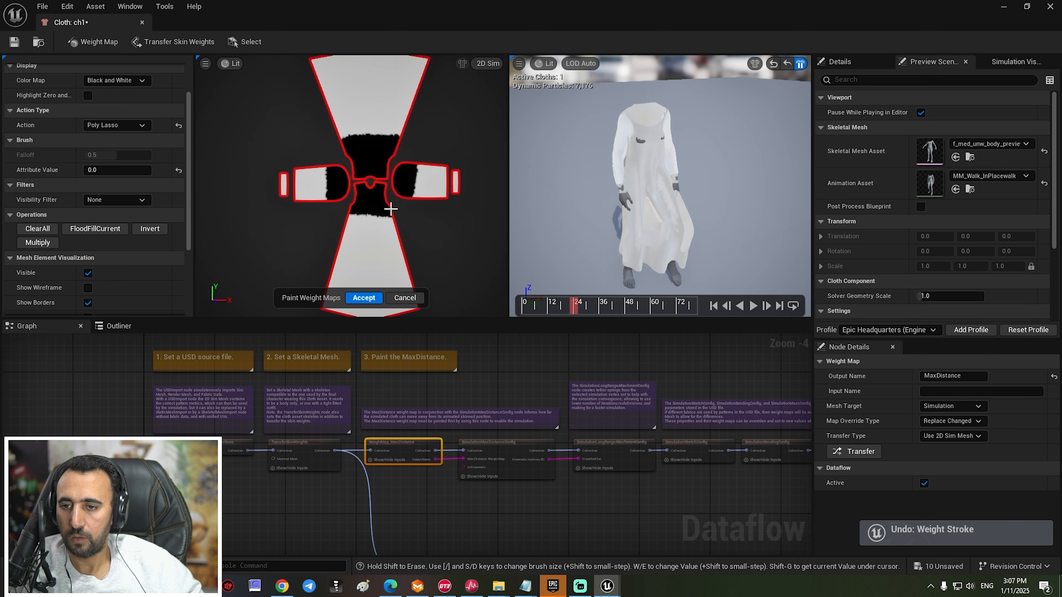
click(414, 163)
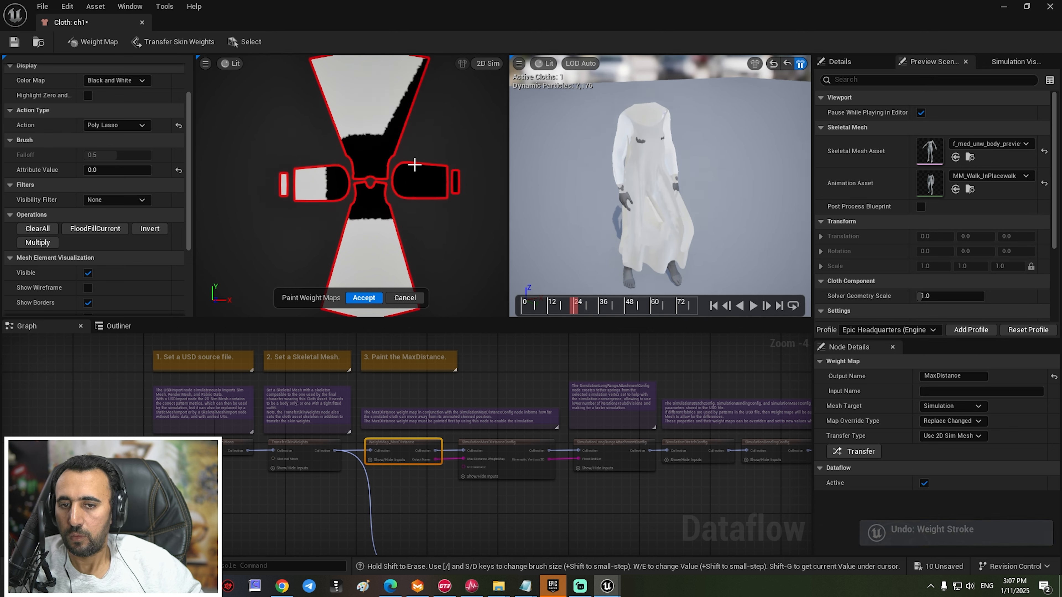
key(ctrl+z)
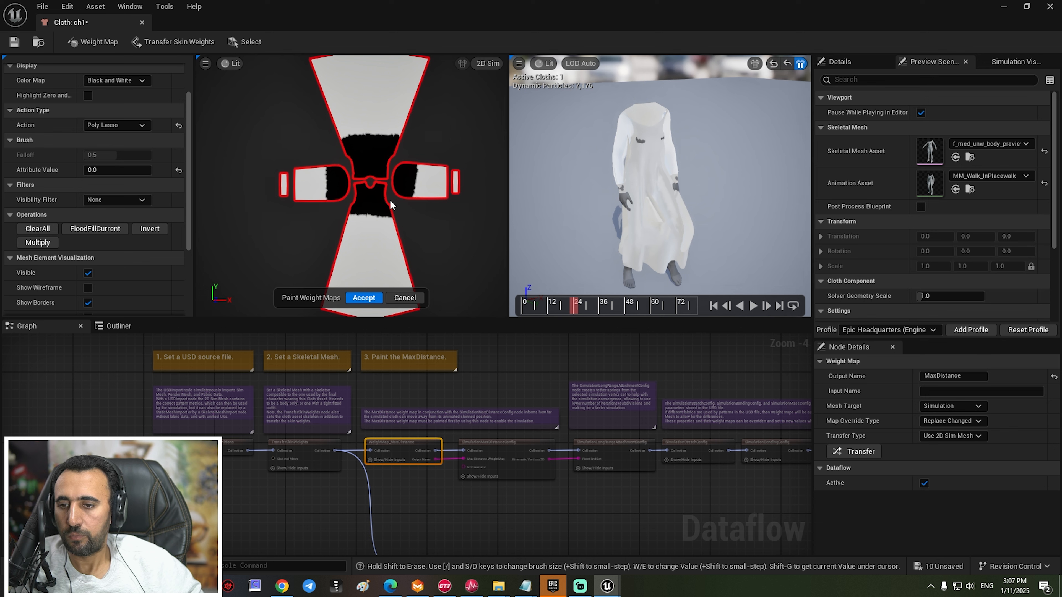
Step: Switch to the Brush action in Smooth mode, soften the edges of the zero-weight areas and accept the weight map
click(112, 125)
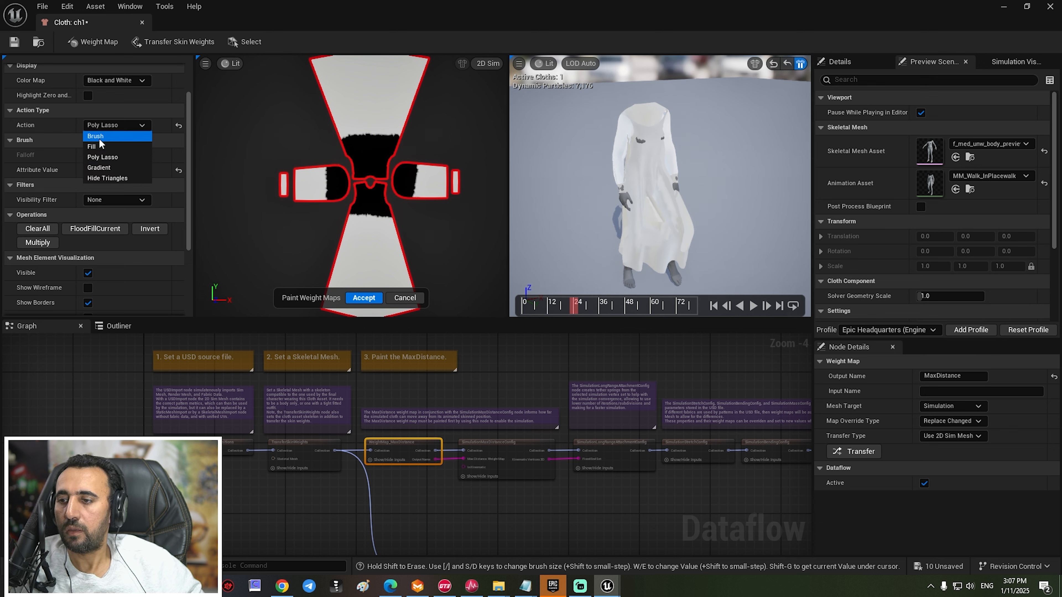
click(99, 138)
click(99, 140)
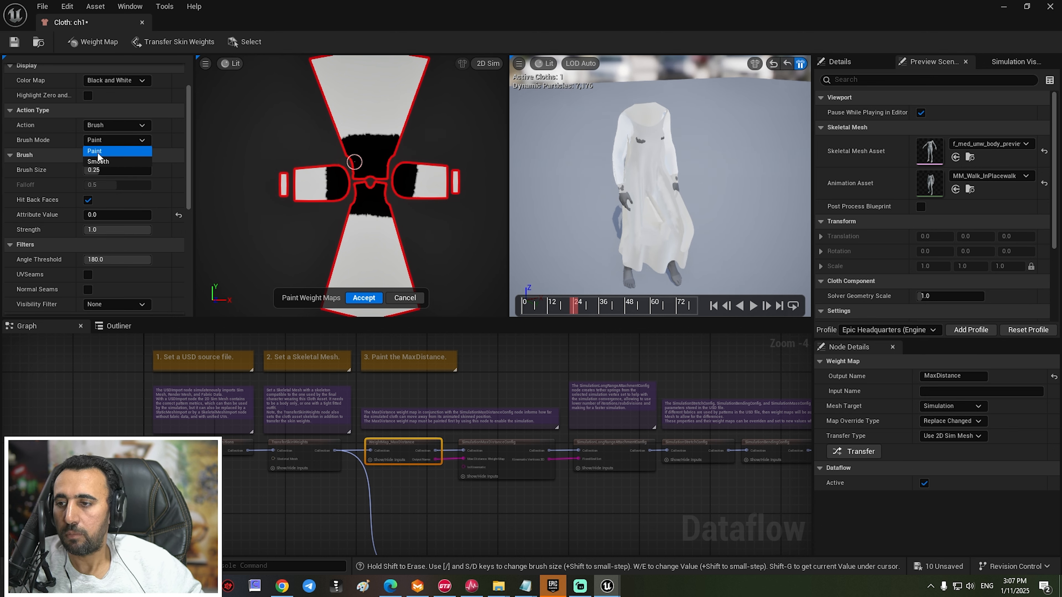
click(99, 162)
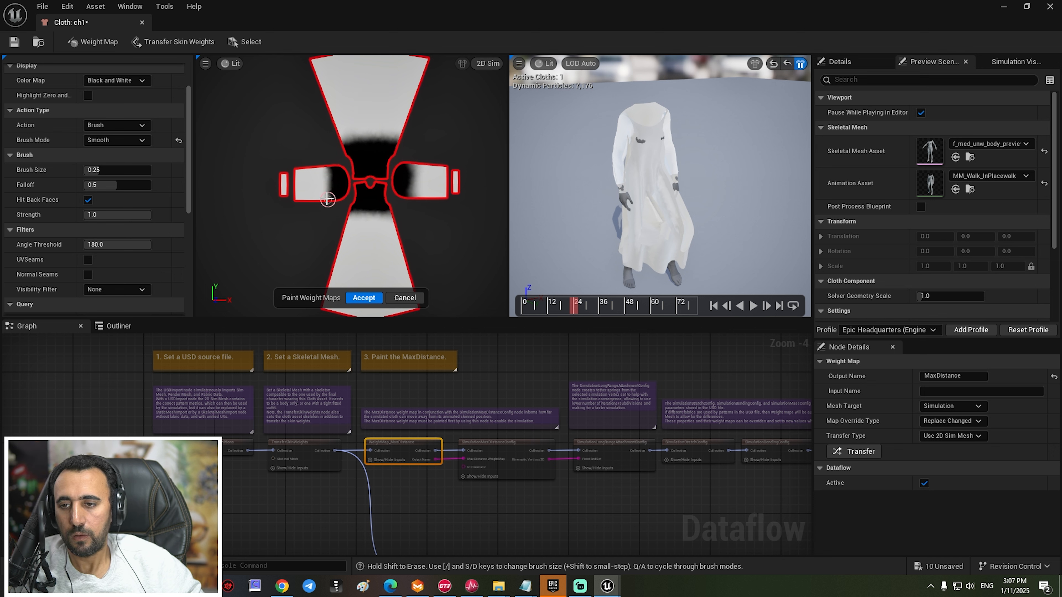
click(362, 297)
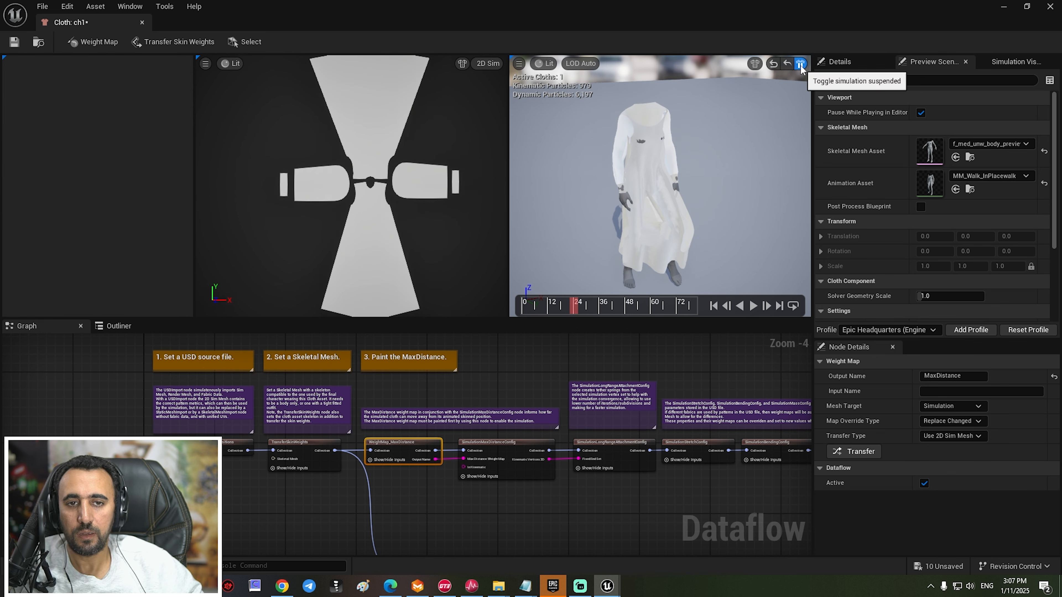
Step: Resume the cloth simulation, play the walk animation and examine from several angles how the garment hangs on the body
click(800, 64)
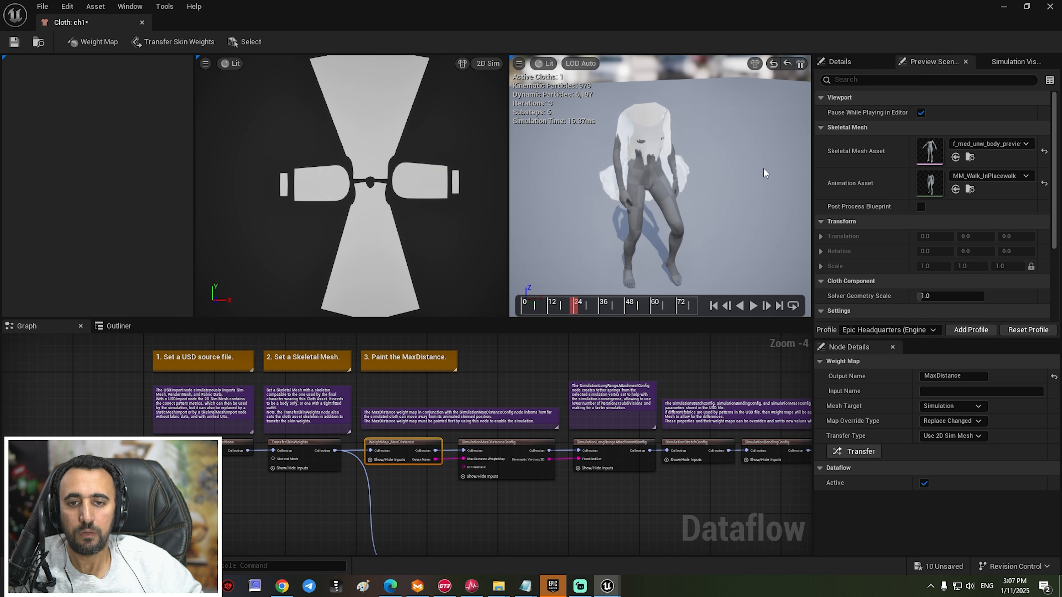
right_drag(644, 185, 691, 173)
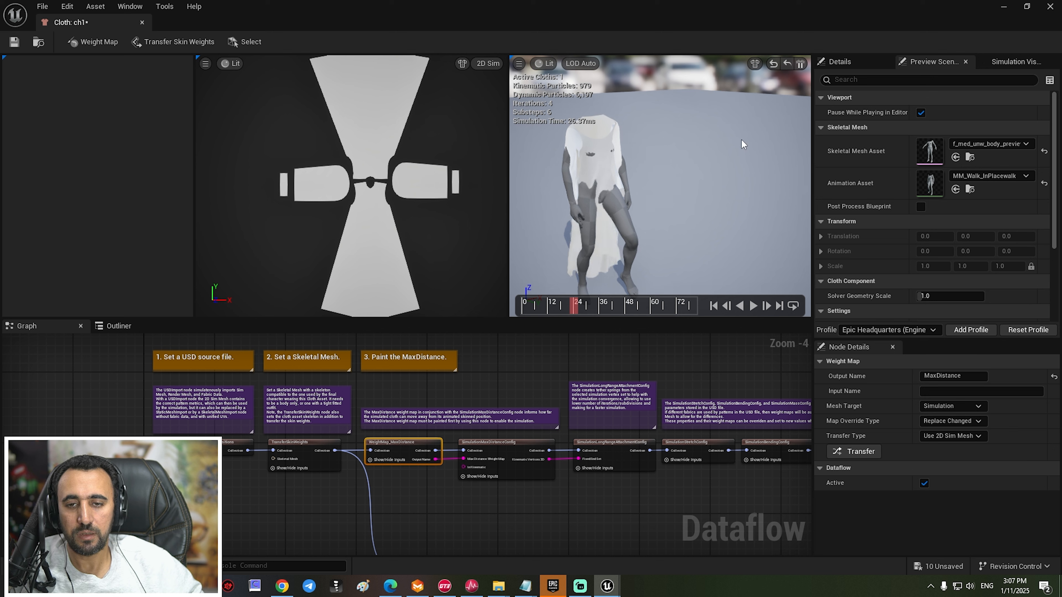
click(754, 309)
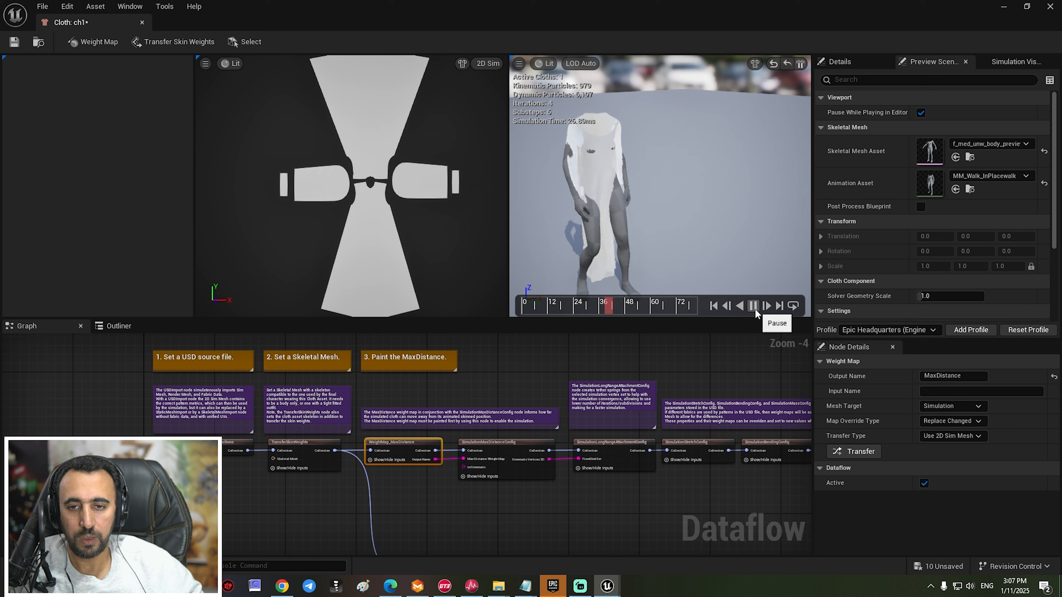
scroll(598, 184, up, 3)
scroll(598, 184, down, 3)
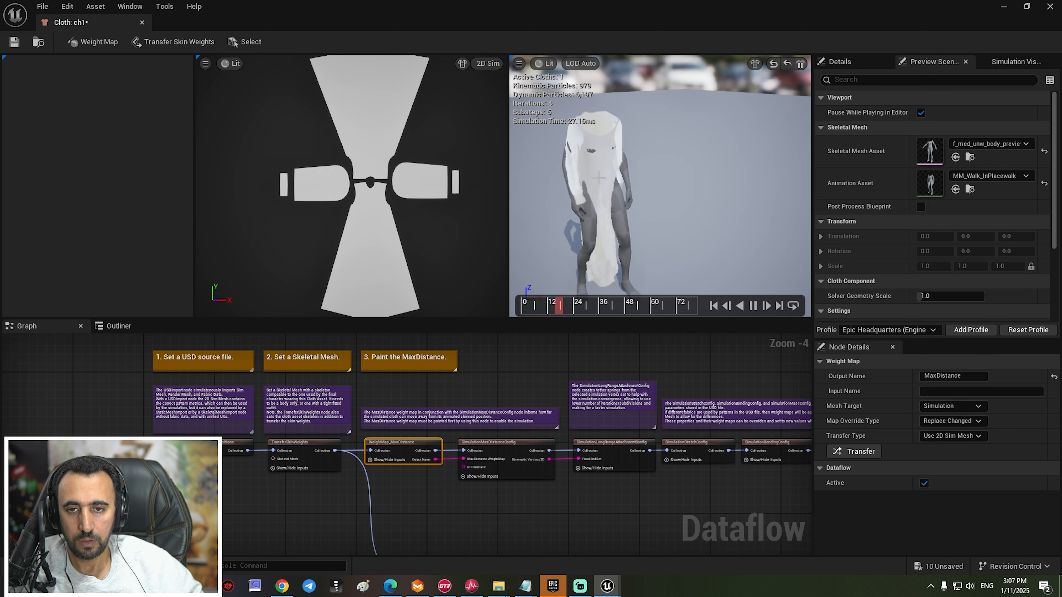
mouse_move(657, 155)
right_down()
mouse_move(736, 131)
mouse_move(677, 138)
mouse_move(657, 155)
mouse_move(769, 155)
mouse_move(671, 164)
right_up()
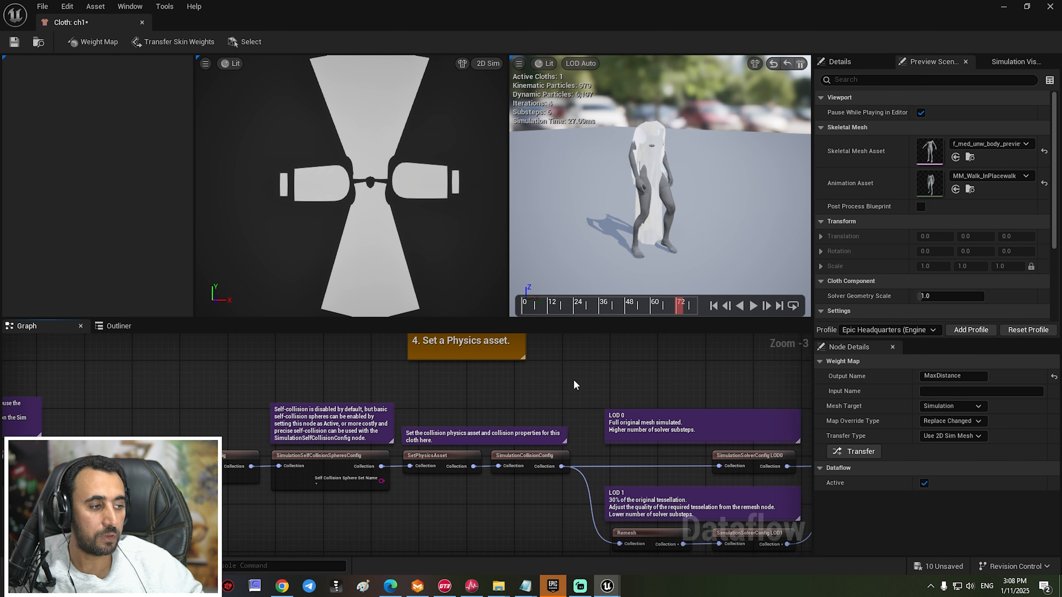
Step: Assign f_med_unw_body_Physics as the physics asset in the SetPhysicsAsset node and inspect the garment's walk simulation from several angles
scroll(573, 379, down, 2)
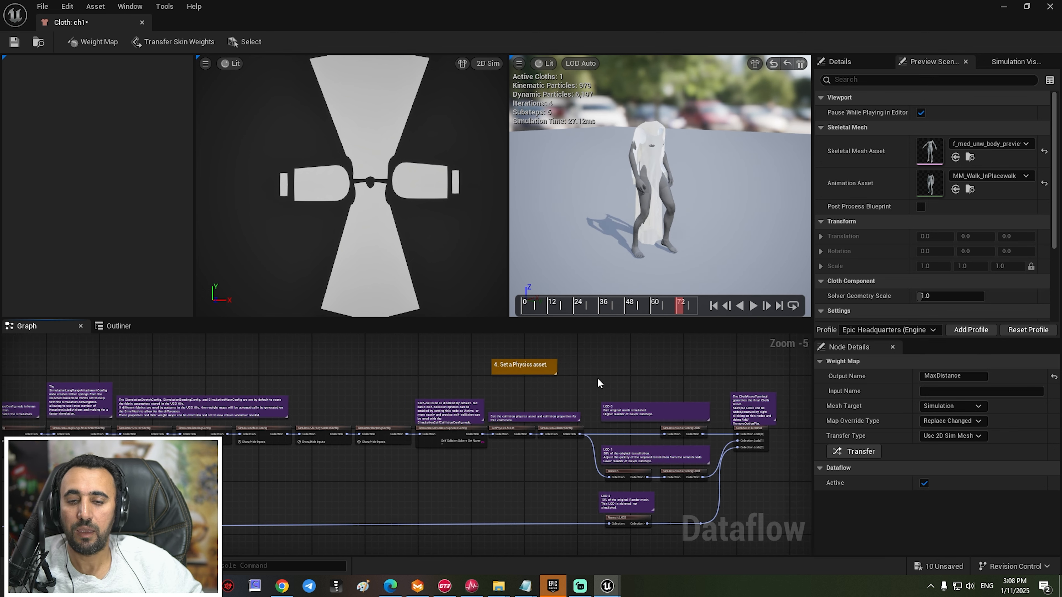
right_drag(579, 373, 480, 433)
scroll(522, 395, up, 4)
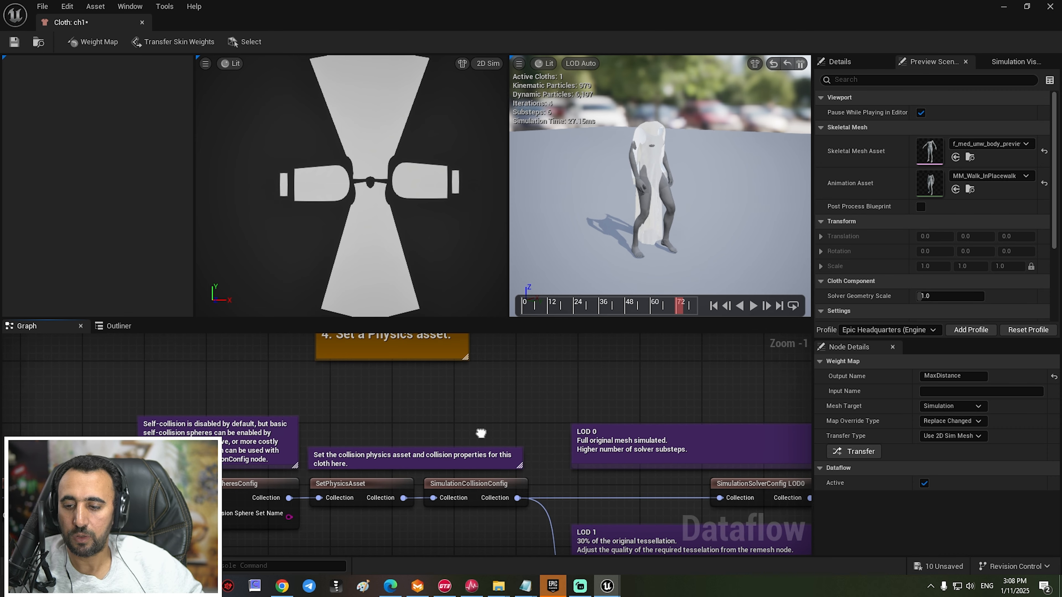
click(341, 490)
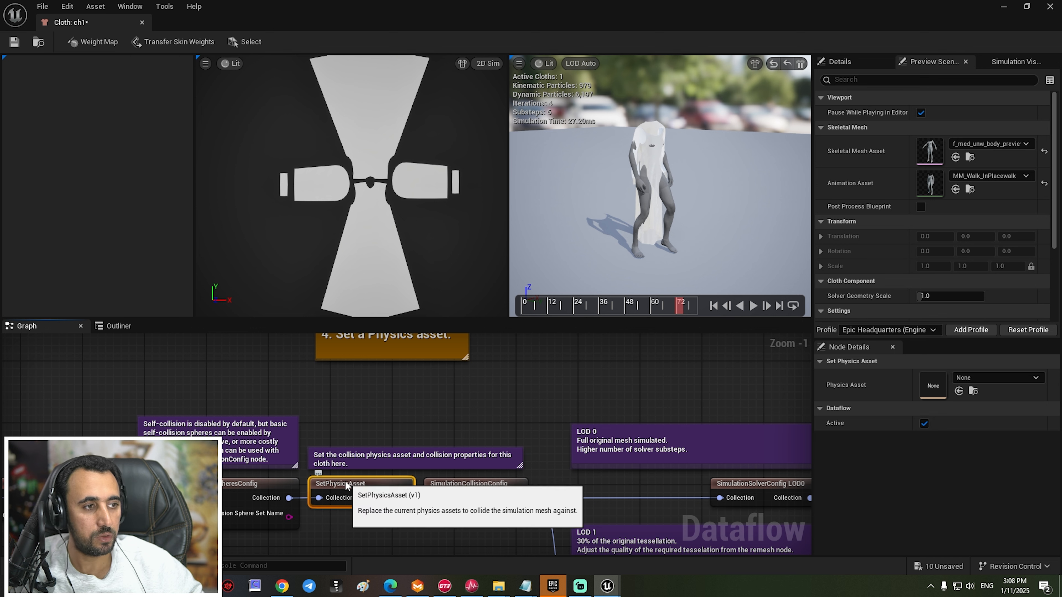
click(991, 379)
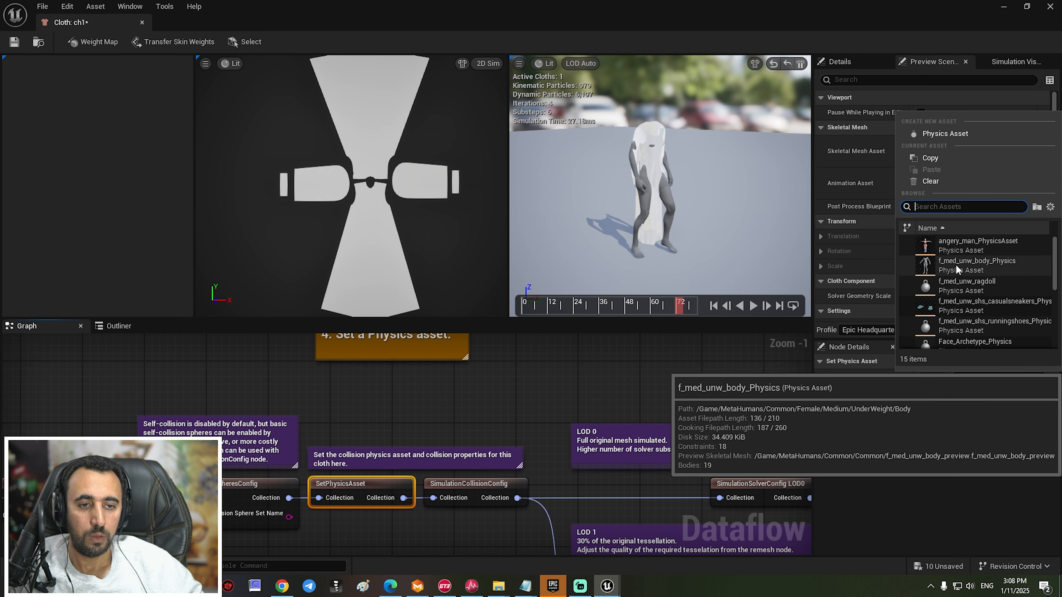
click(978, 264)
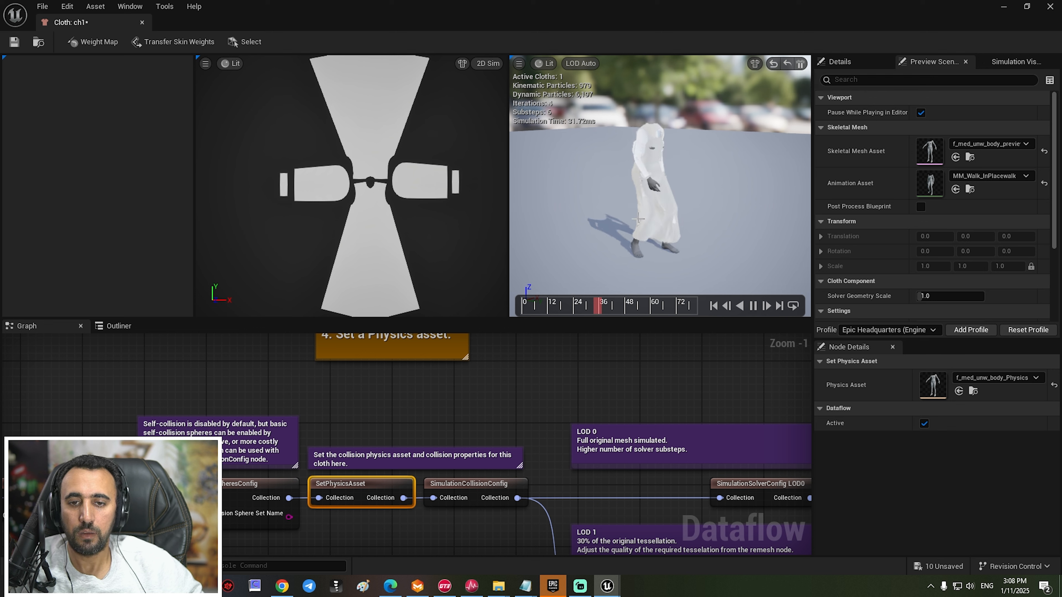
alt+drag(660, 186, 735, 188)
scroll(659, 186, up, 5)
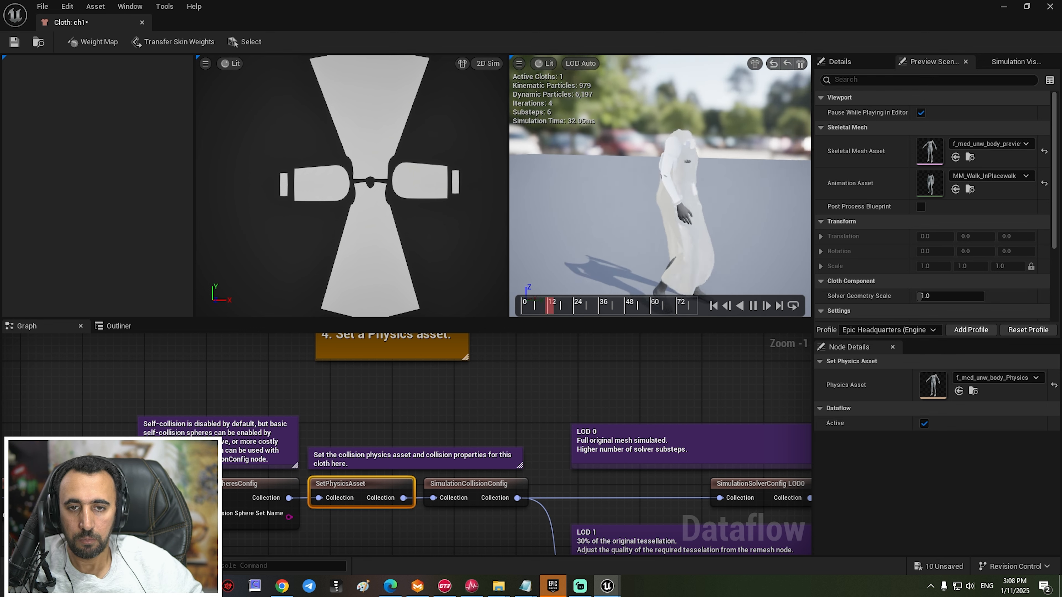
alt+drag(659, 187, 610, 197)
scroll(660, 186, down, 4)
drag(610, 236, 668, 192)
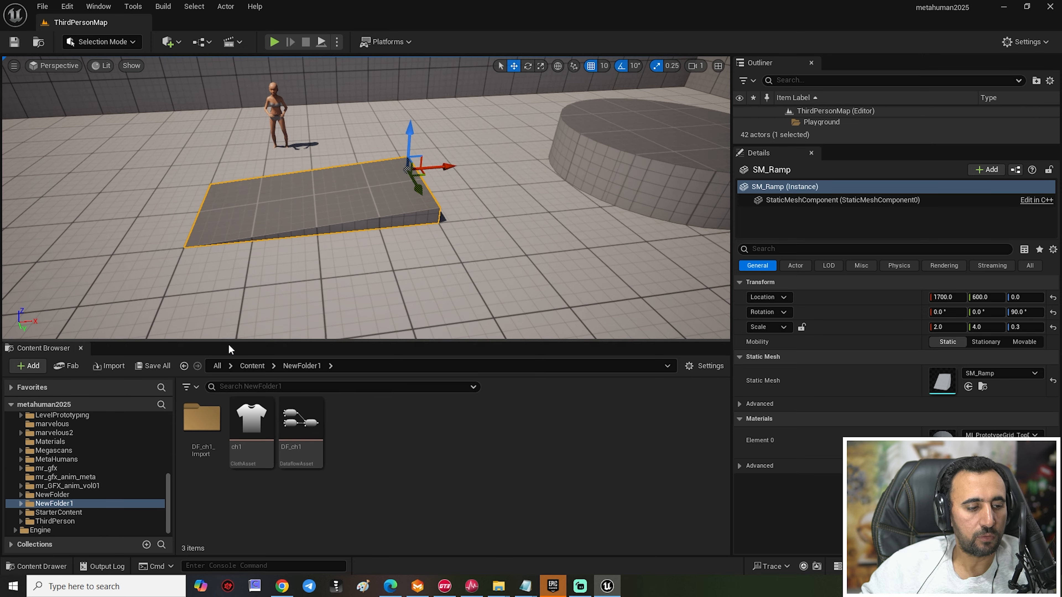
Step: Open the BP_girl_no blueprint from the MetaHumans/girl_no folder and show the character in its viewport
click(47, 459)
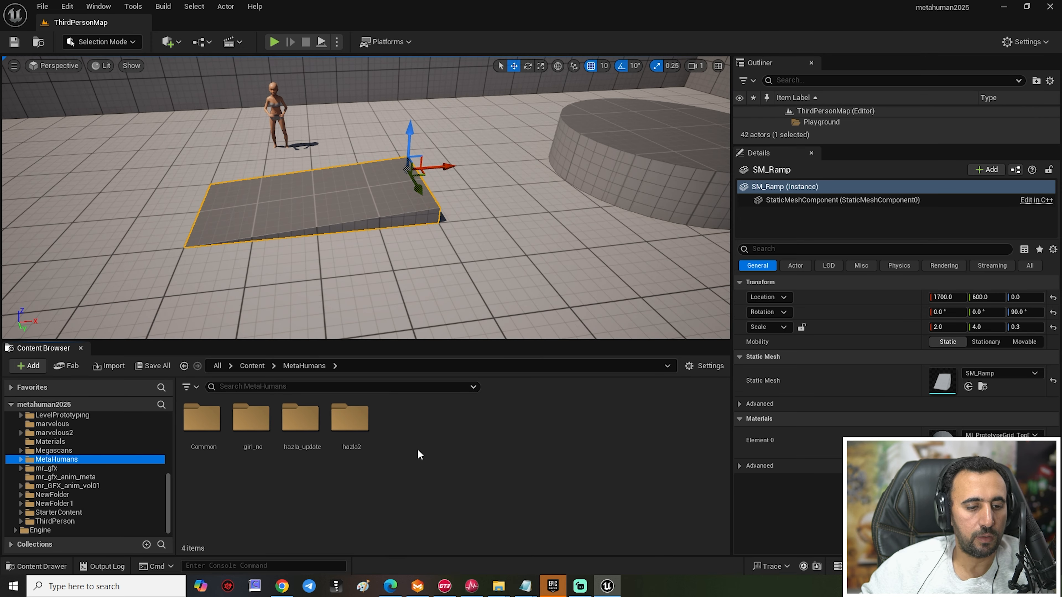
double_click(250, 458)
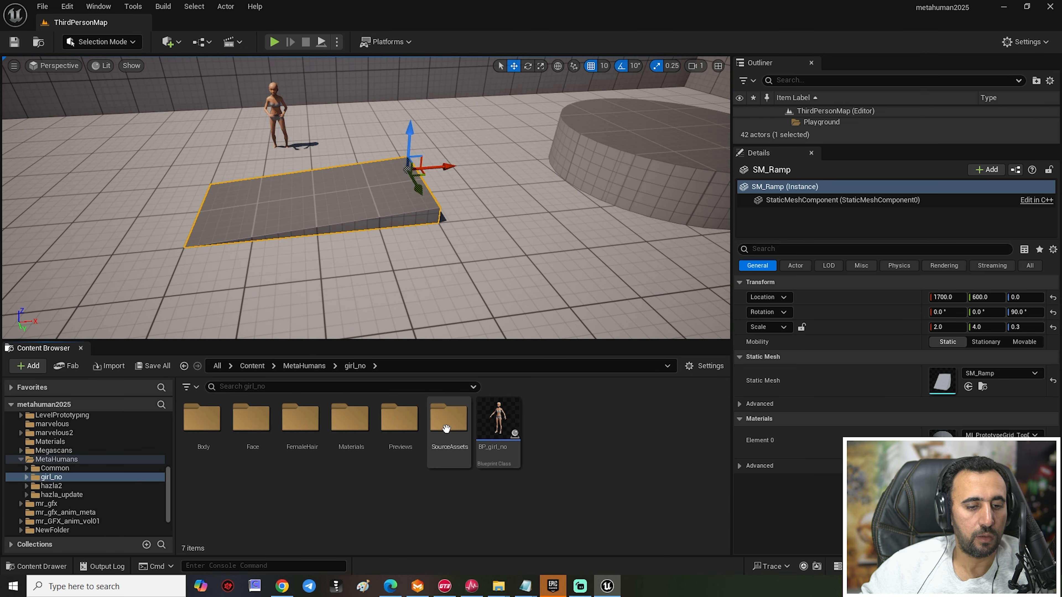
double_click(499, 422)
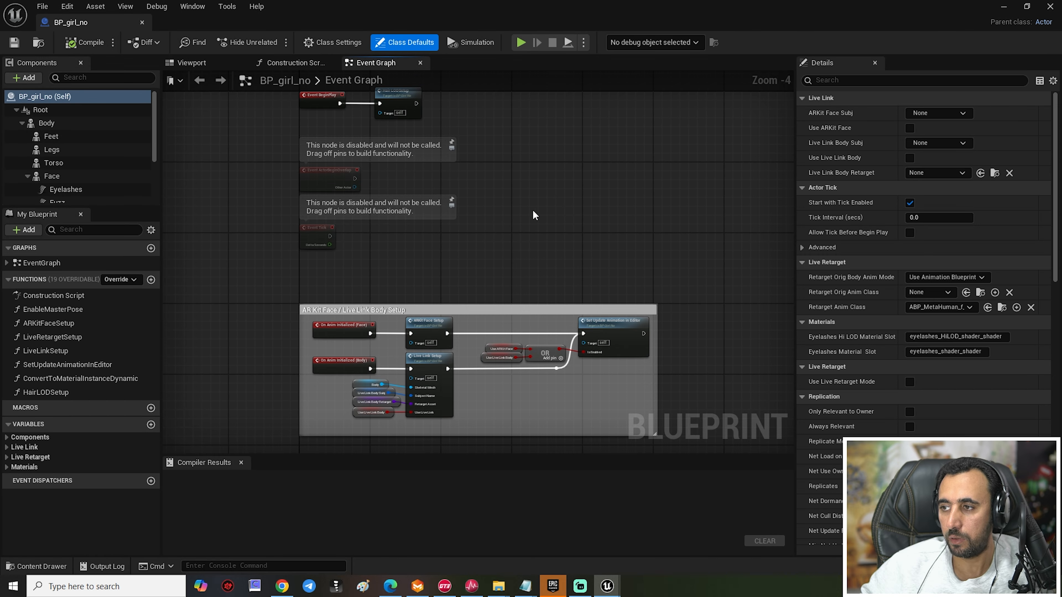
click(188, 63)
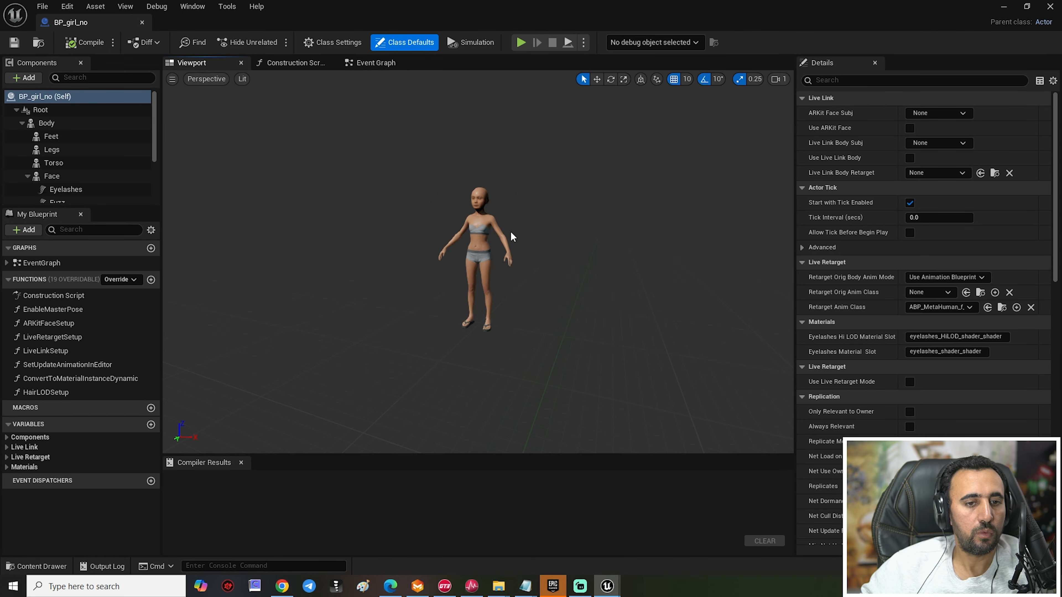
alt+drag(511, 232, 564, 243)
alt+right_drag(511, 232, 481, 233)
alt+drag(511, 232, 464, 225)
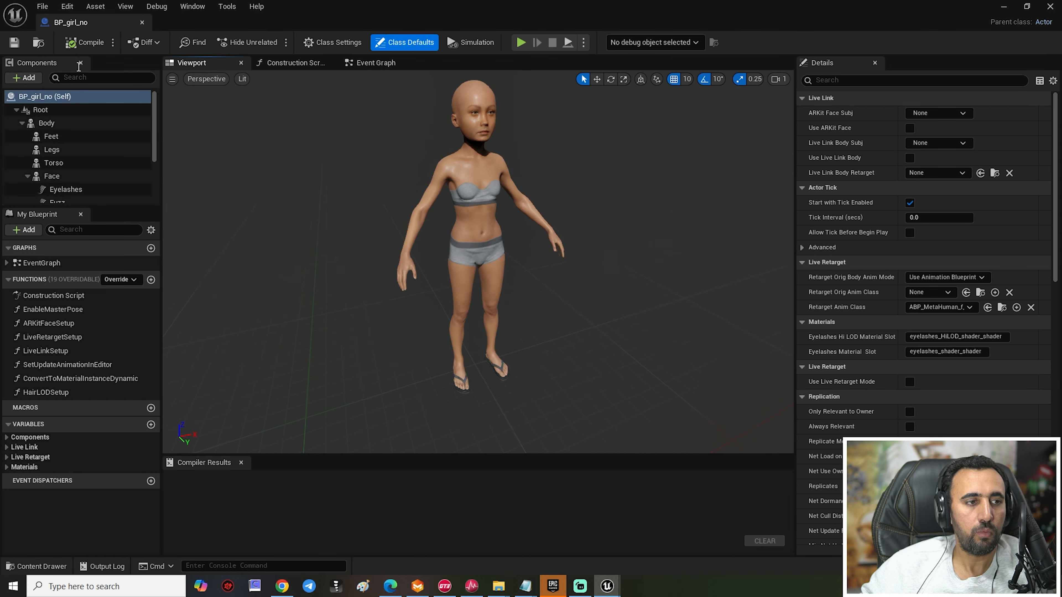
Step: Add a Chaos Cloth component as a child of the Body component, keeping the default name
click(23, 78)
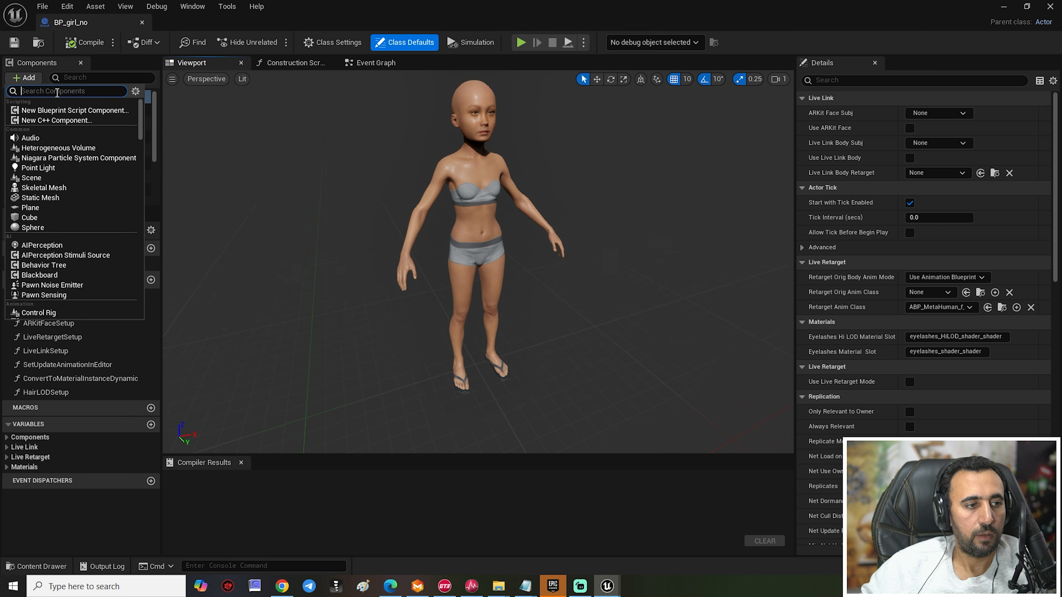
key(Escape)
click(45, 123)
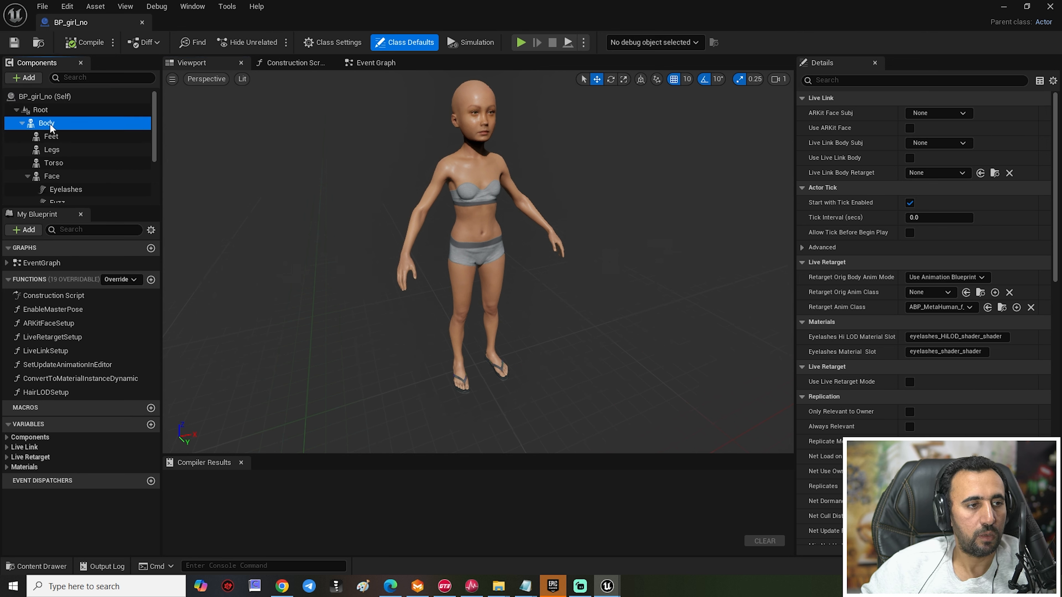
click(29, 78)
text(ch)
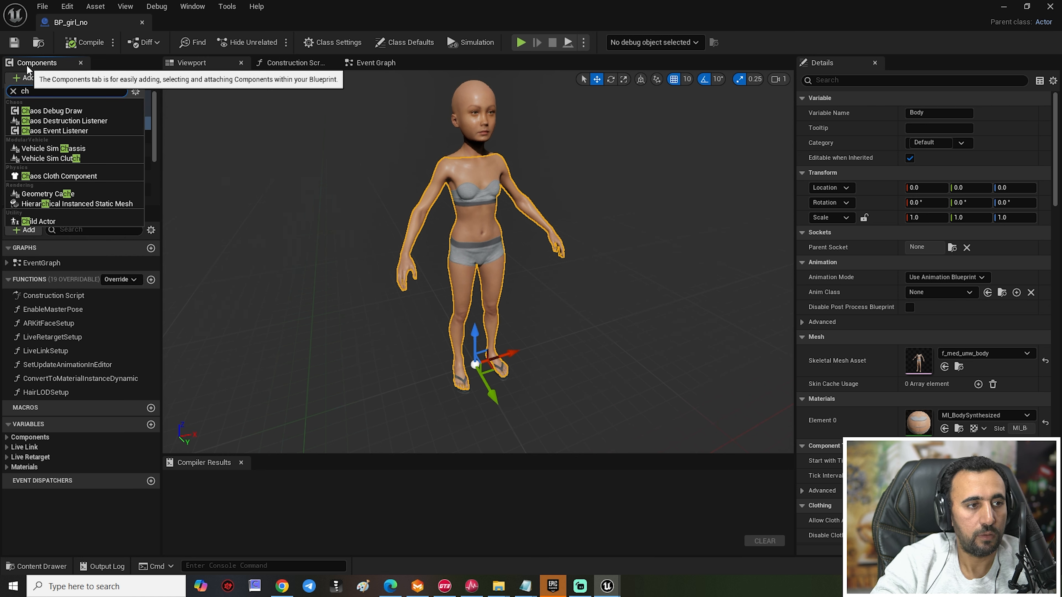
text(ae)
key(BackSpace)
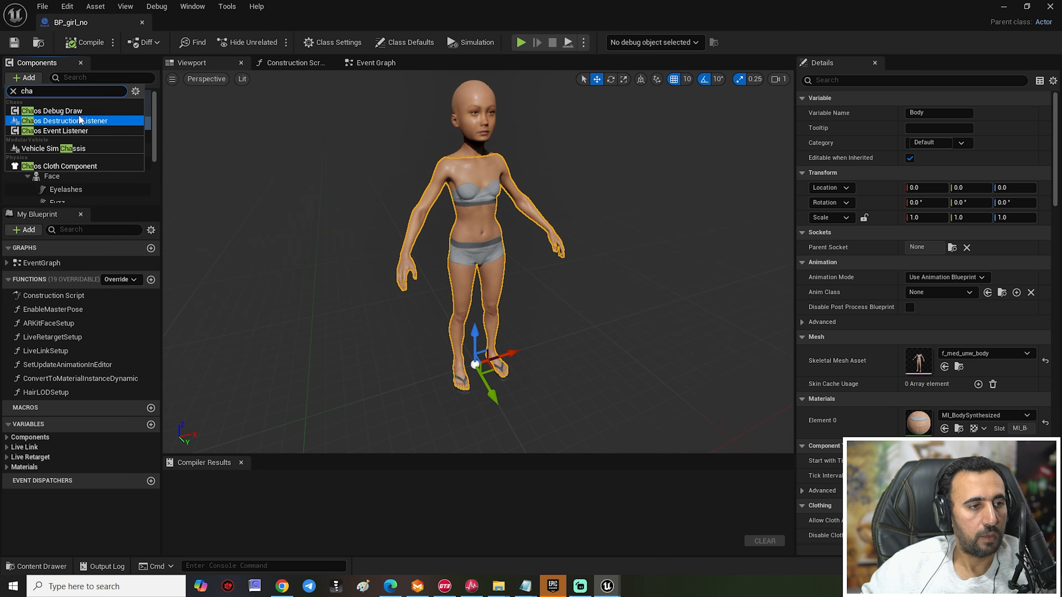
click(73, 169)
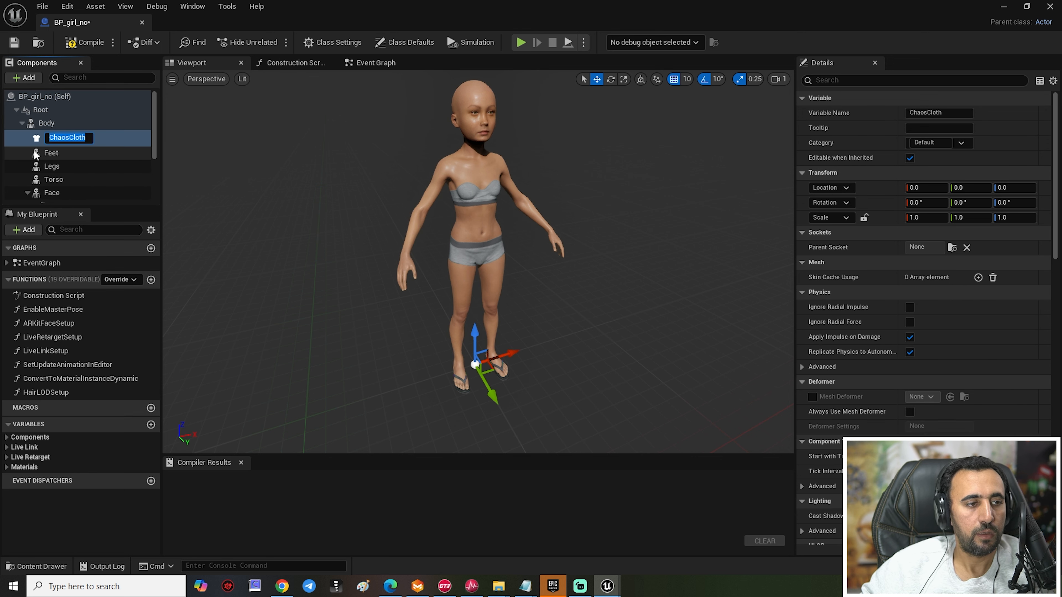
key(Return)
click(631, 287)
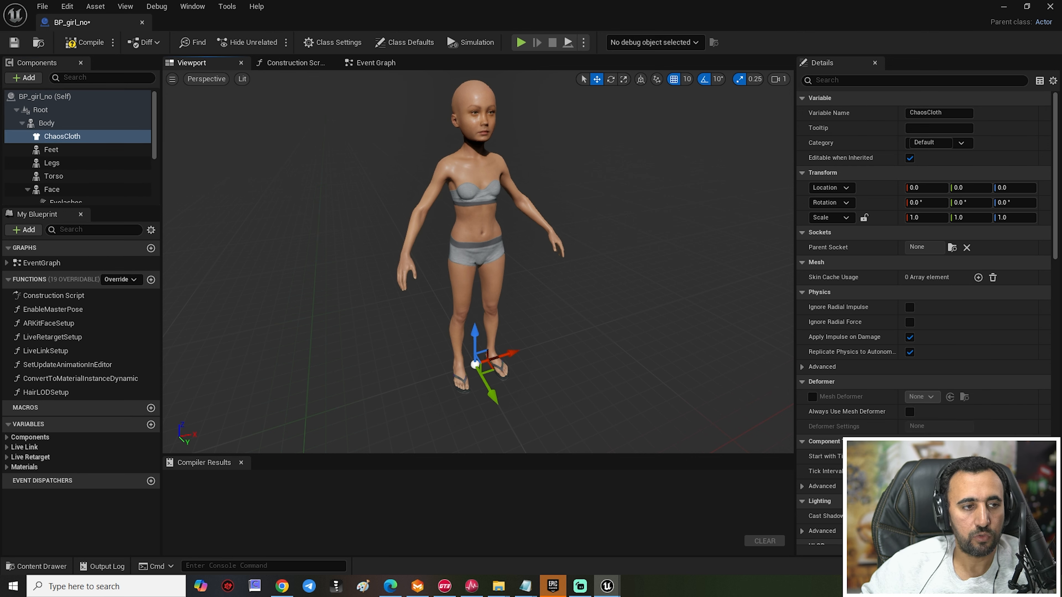
Step: Look up the cloth asset in NewFolder1, assign ch1 as the ChaosCloth component's Cloth Asset and compile the blueprint
drag(382, 16, 643, 66)
scroll(55, 502, down, 3)
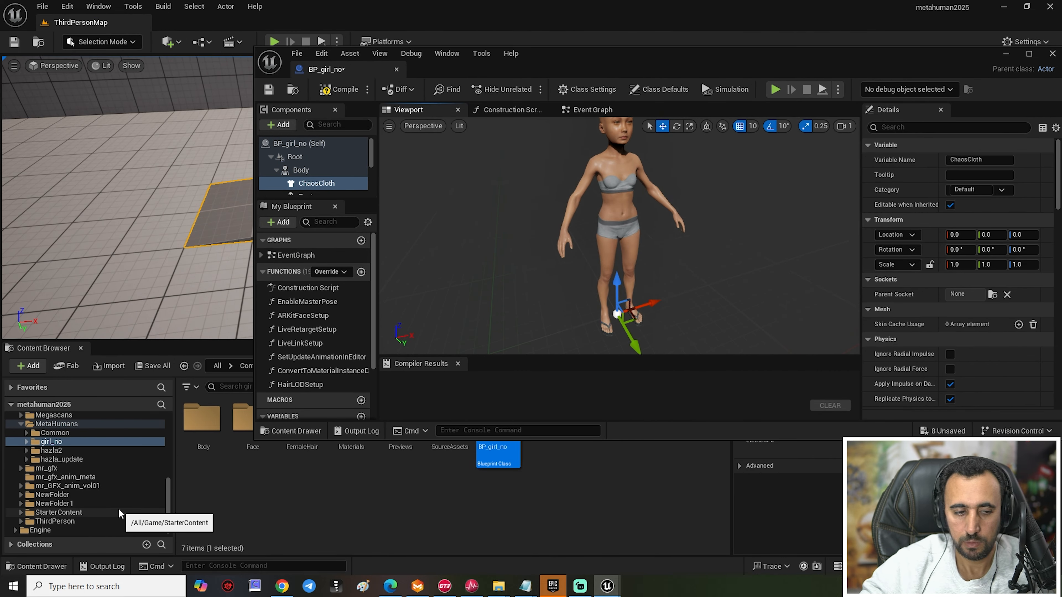
click(62, 503)
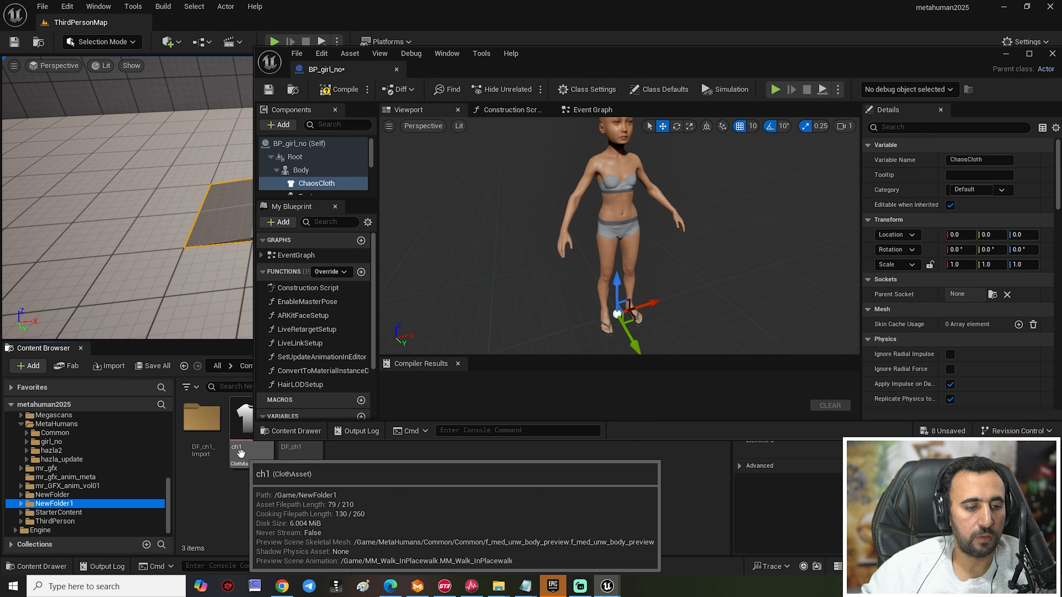
double_click(626, 58)
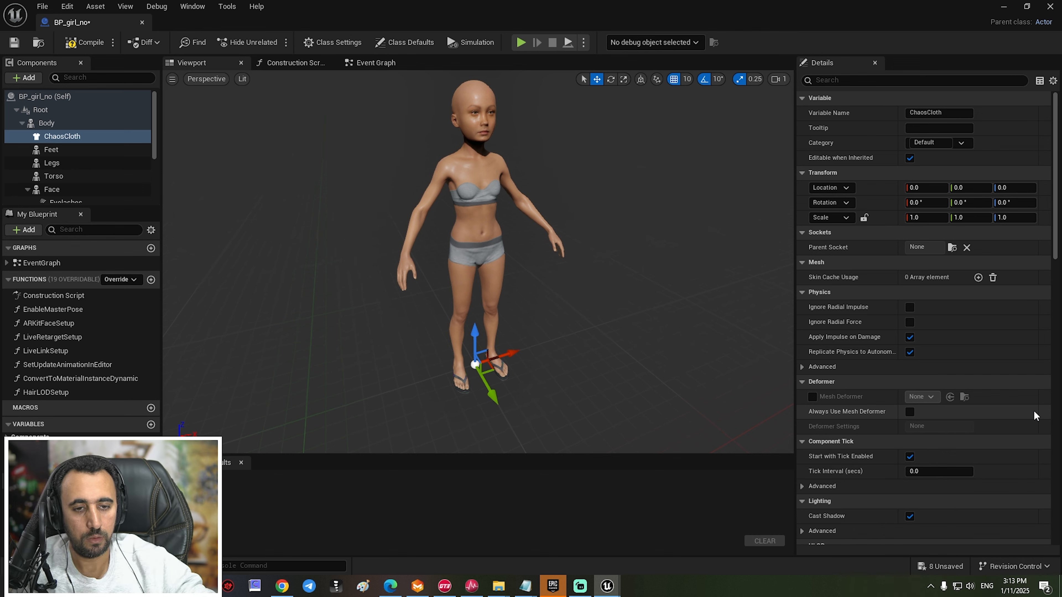
scroll(1015, 386, down, 10)
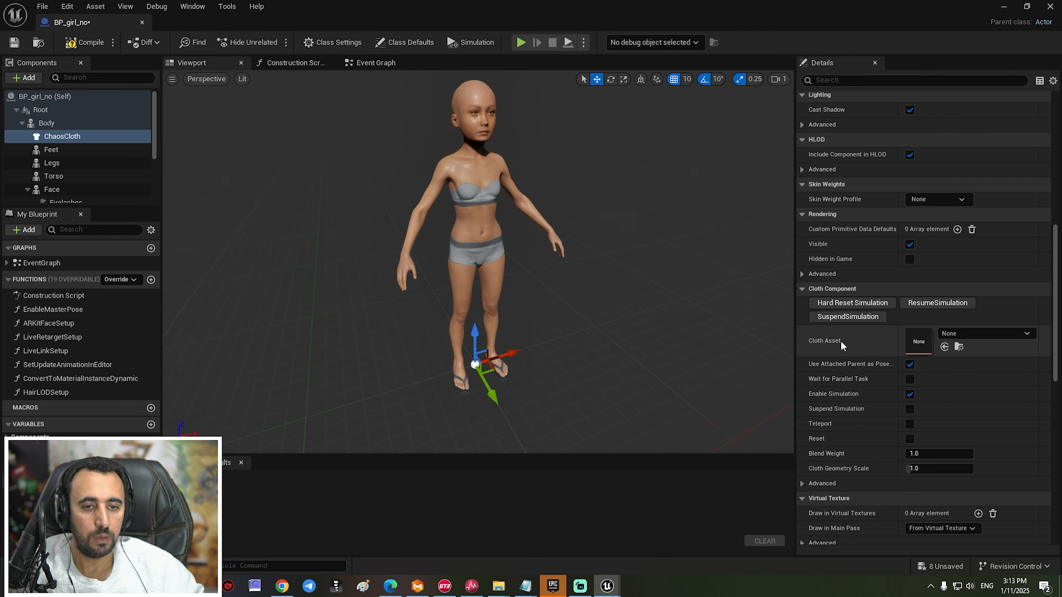
click(989, 335)
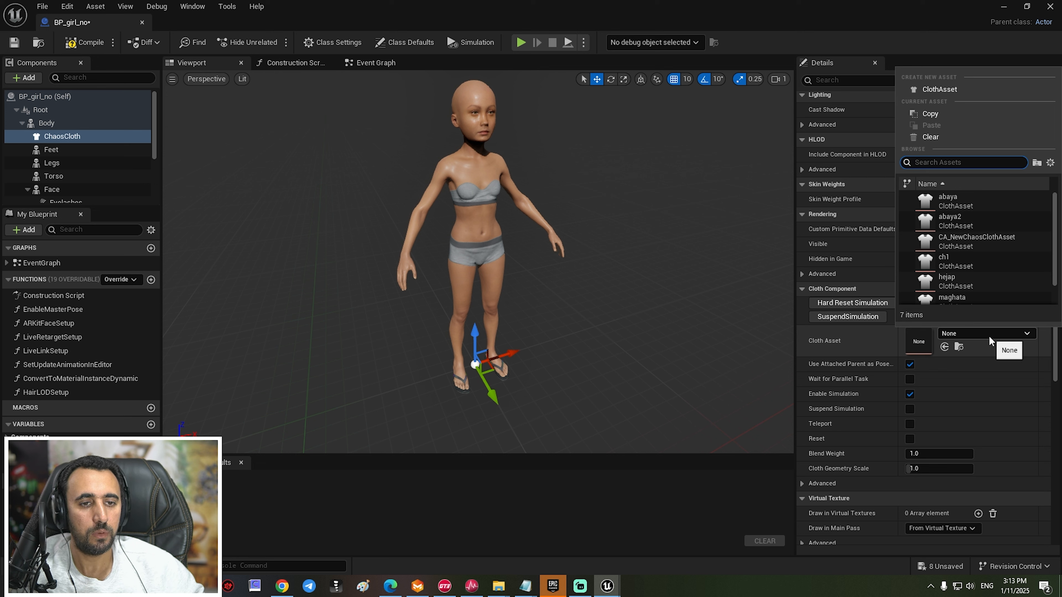
text(ch1)
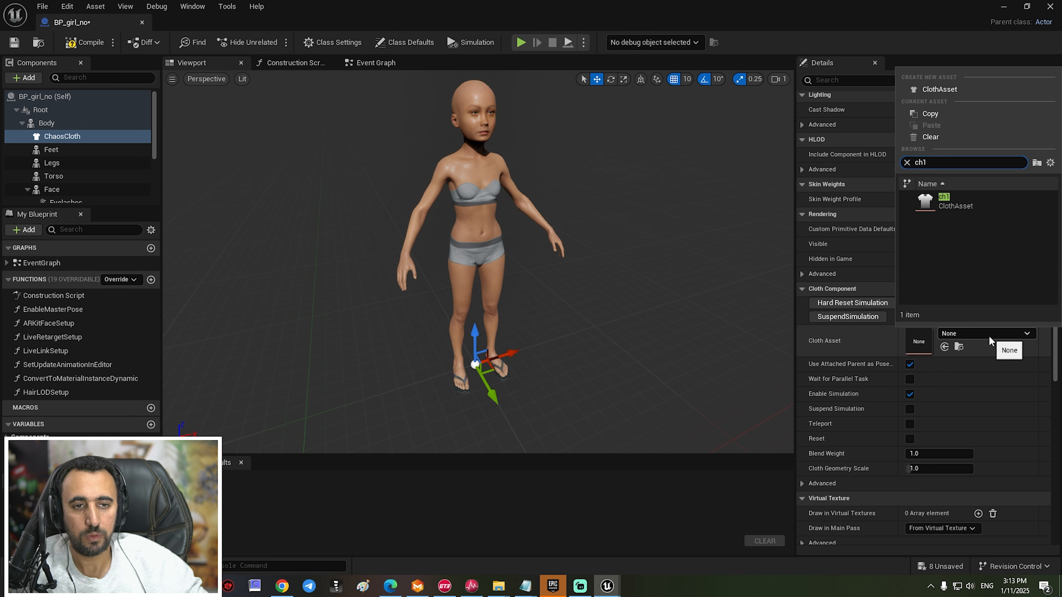
click(960, 201)
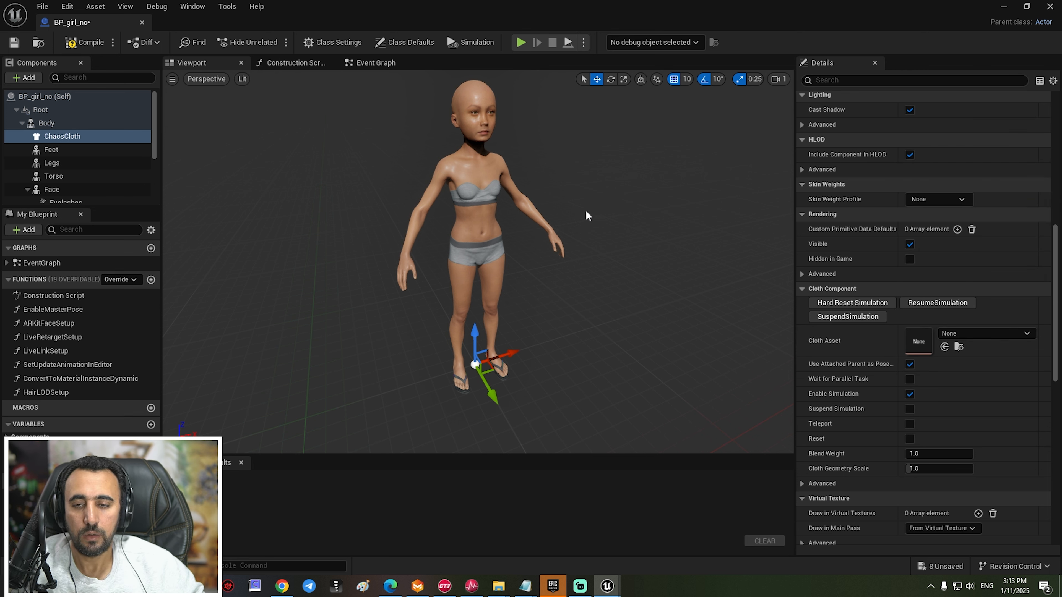
alt+drag(575, 228, 608, 240)
scroll(1020, 358, down, 15)
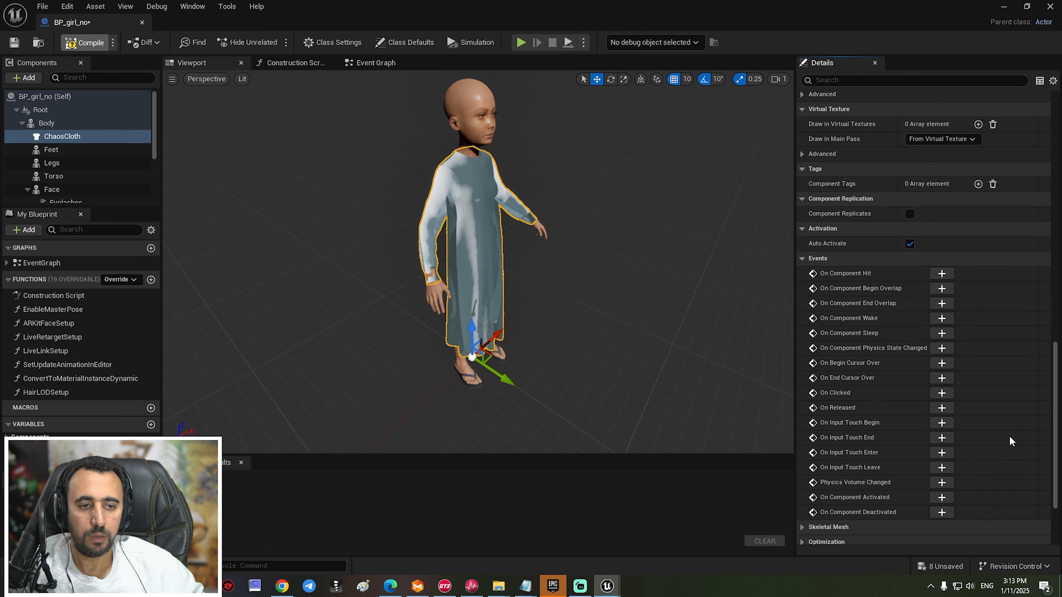
Step: Apply NewMaterial_Inst from the DELET folder to material elements 0, 1 and 2 of the ChaosCloth component
scroll(1032, 397, up, 5)
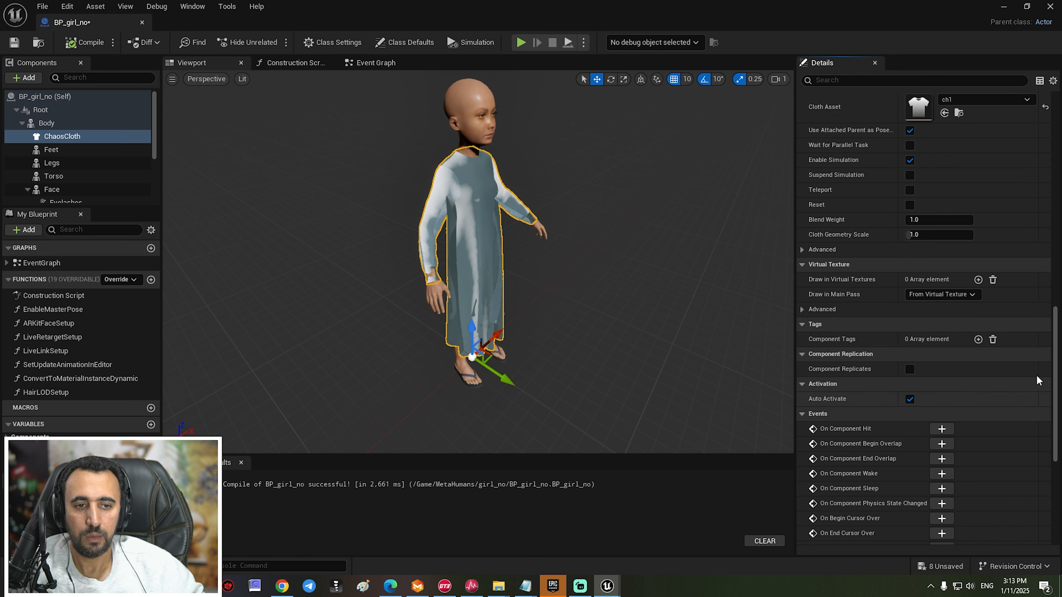
scroll(1036, 378, up, 10)
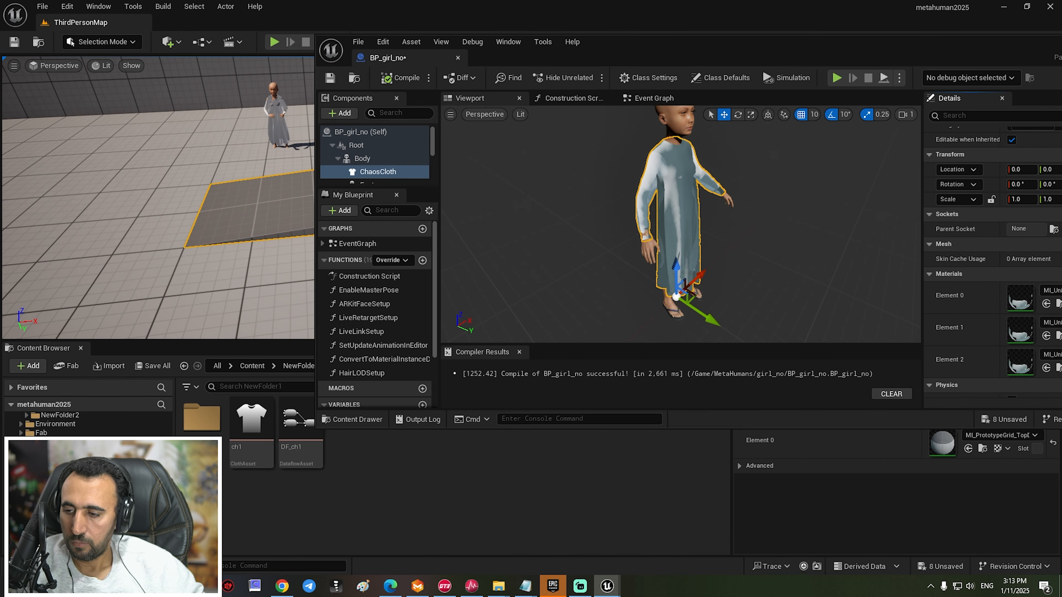
scroll(86, 464, up, 5)
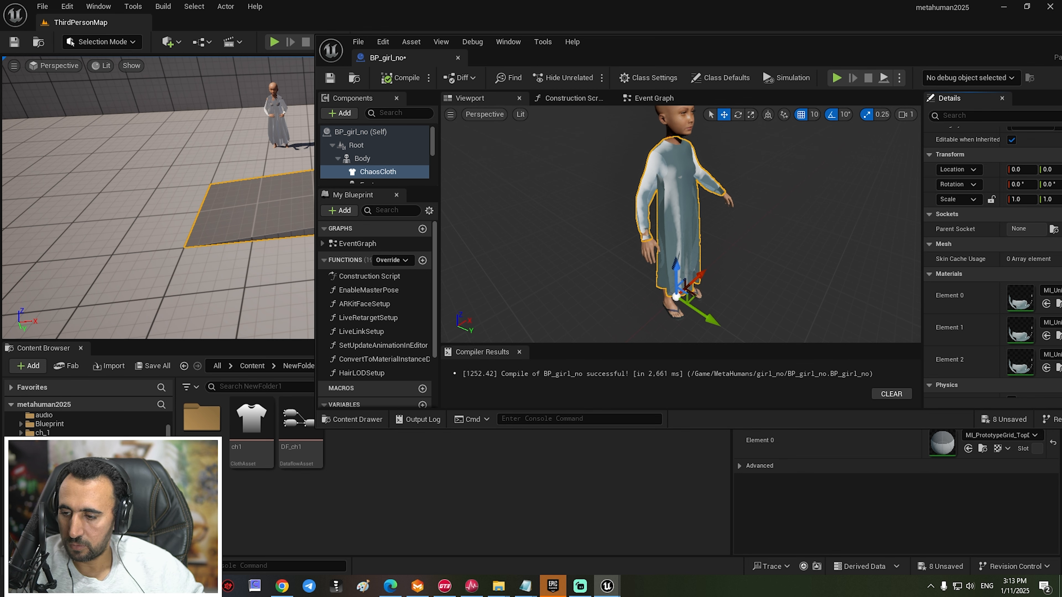
click(86, 498)
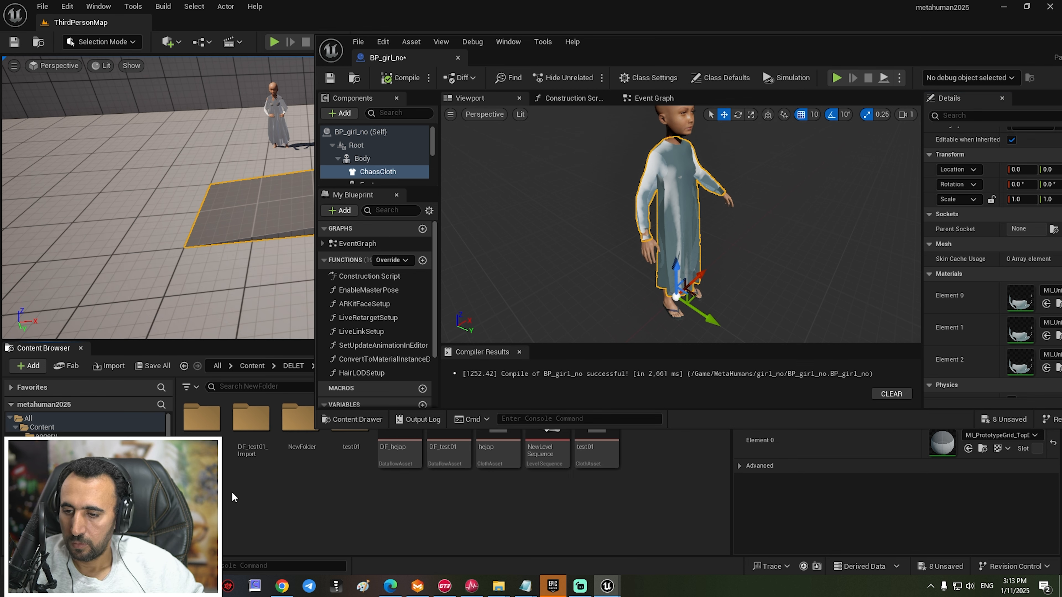
click(86, 488)
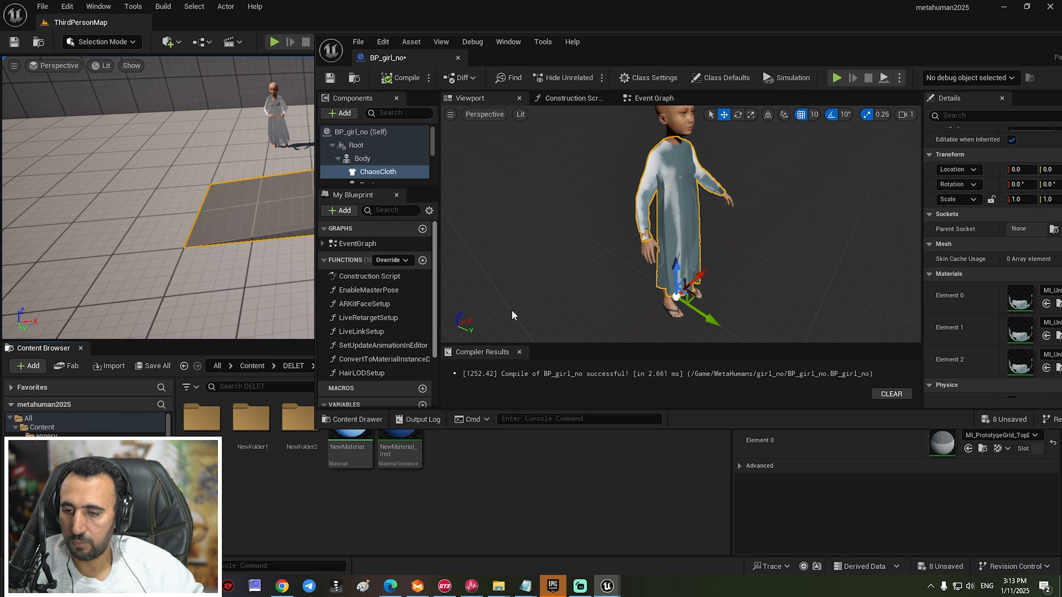
click(396, 444)
drag(788, 48, 545, 70)
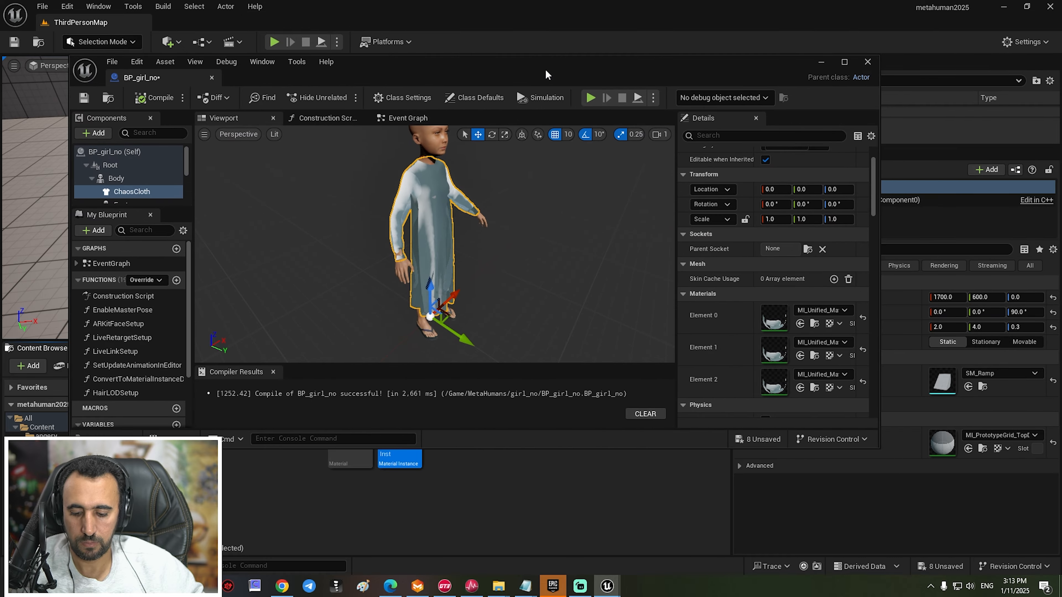
double_click(545, 71)
click(944, 268)
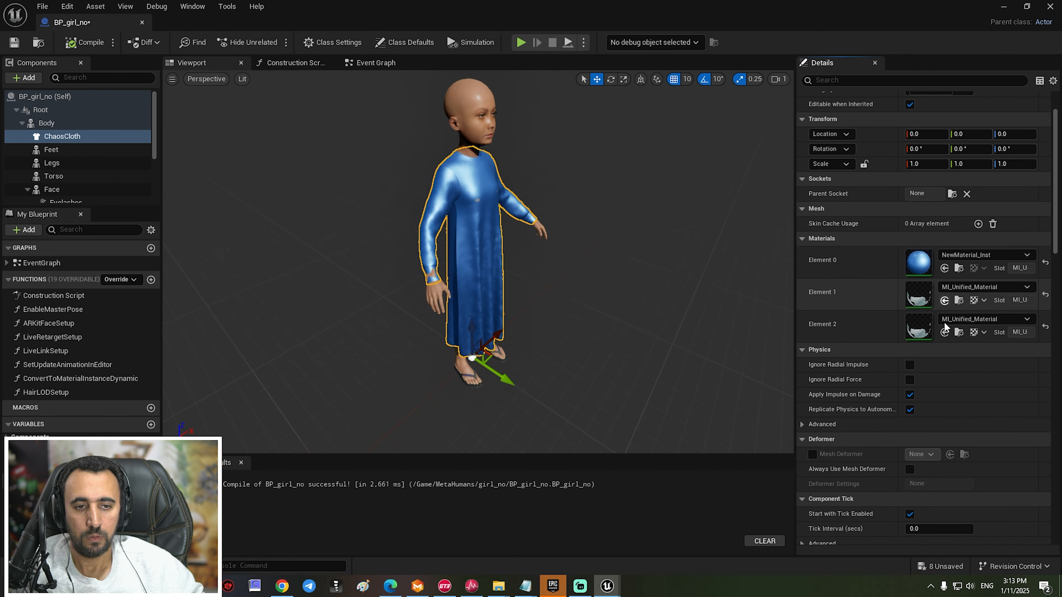
click(944, 300)
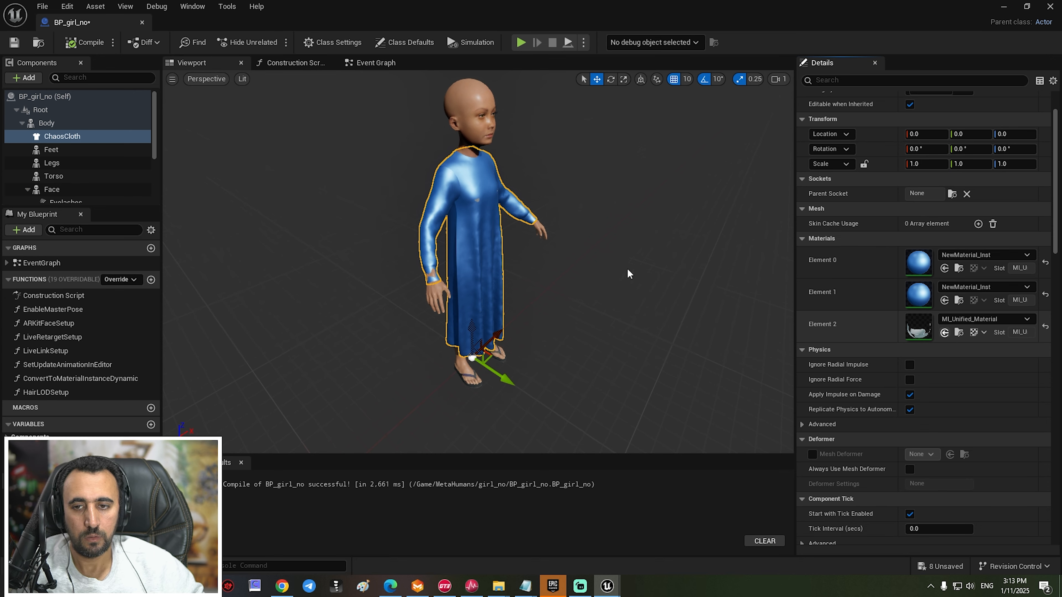
alt+drag(531, 250, 464, 251)
scroll(531, 250, up, 6)
scroll(531, 250, down, 4)
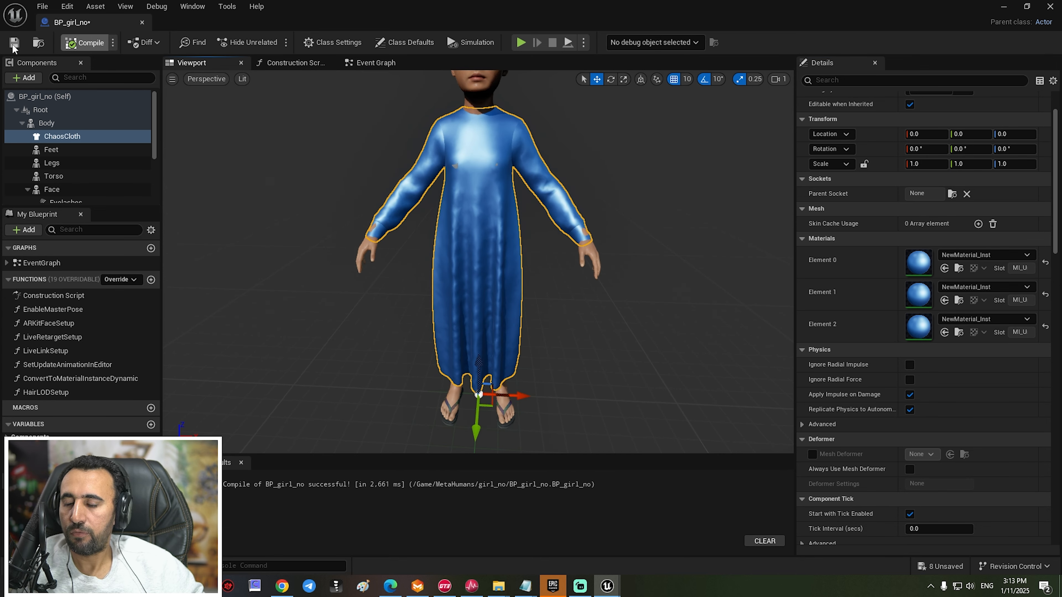
Step: Compile the BP_girl_no blueprint and start the ThirdPersonMap level in Simulate mode to run the dress's cloth simulation
click(91, 42)
click(1003, 6)
alt+drag(334, 201, 389, 200)
click(336, 41)
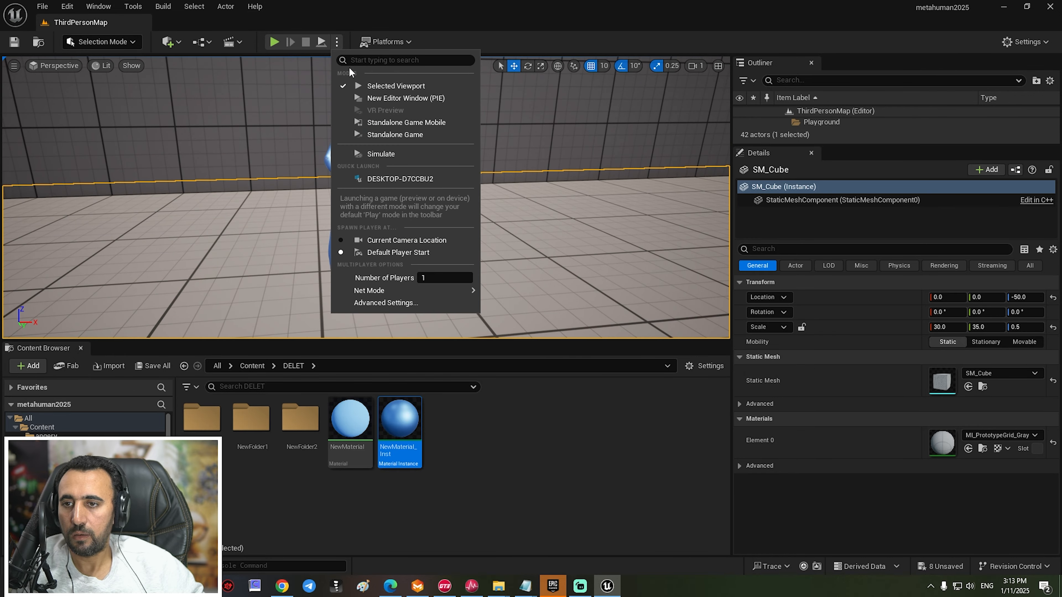
click(381, 155)
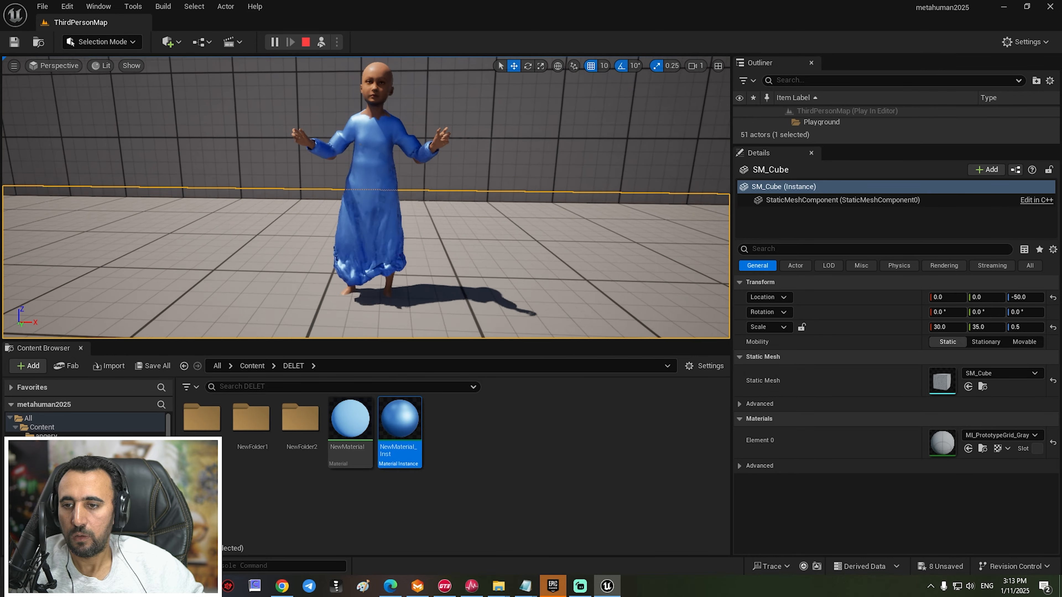
Step: Examine the simulated blue dress on the moving girl from the back, side and front, both close up and from a distance
alt+drag(368, 201, 646, 190)
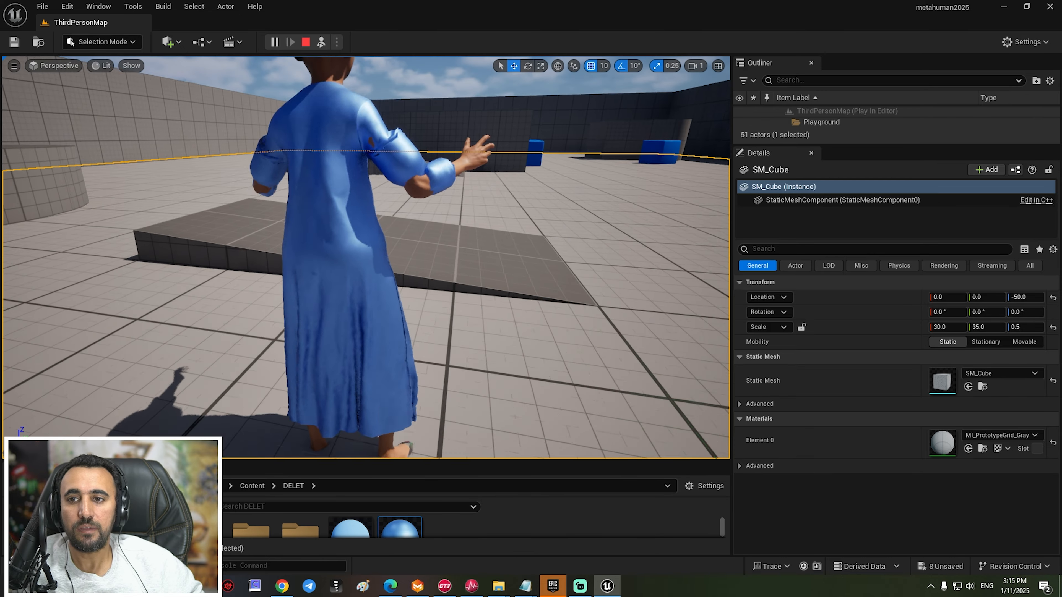
scroll(364, 257, down, 3)
scroll(365, 257, up, 3)
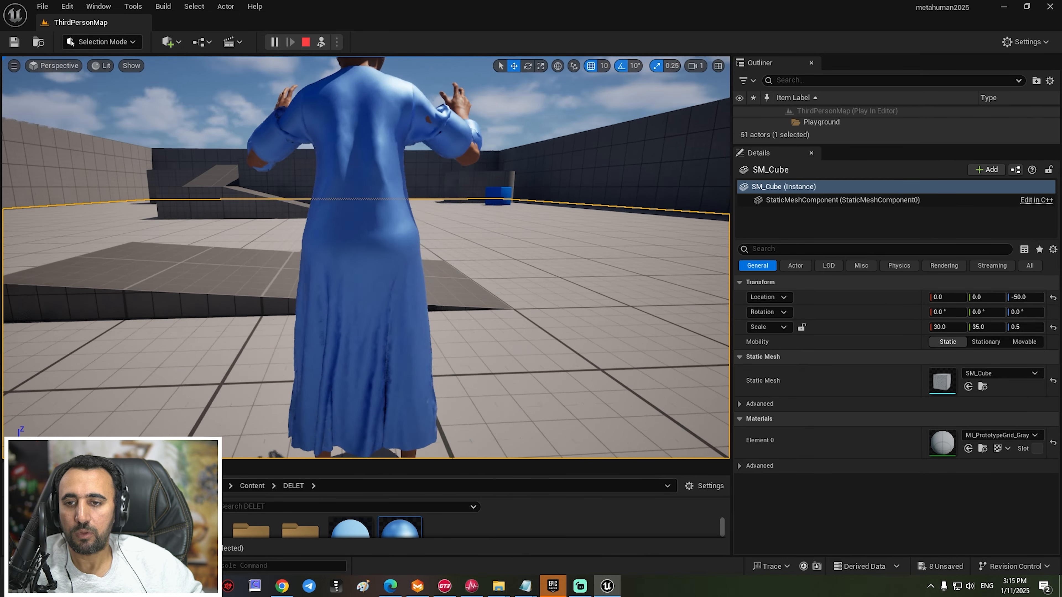
mouse_move(365, 257)
right_down()
mouse_move(284, 257)
mouse_move(365, 253)
right_up()
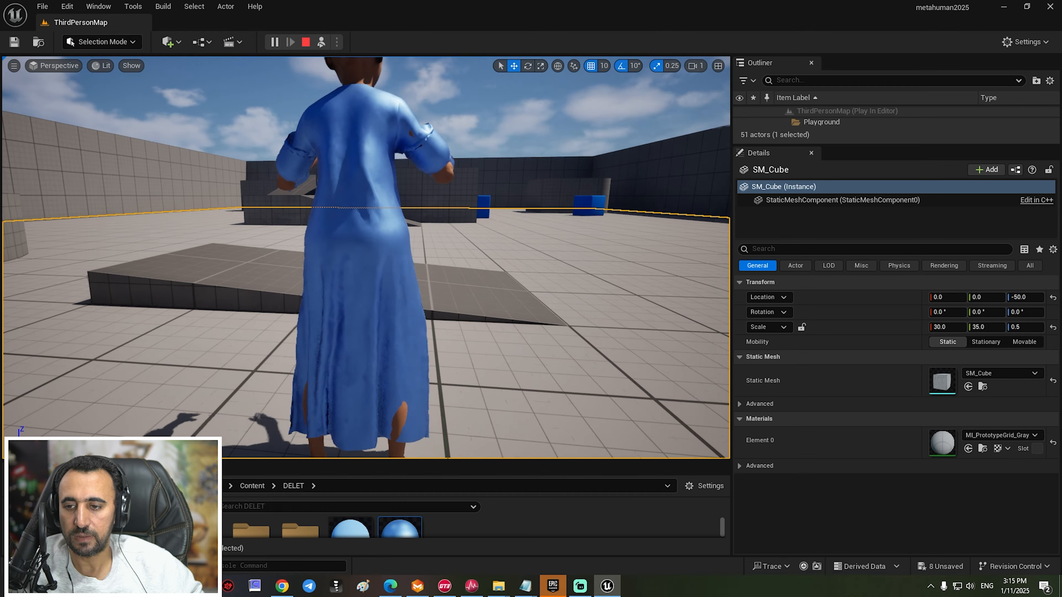
scroll(375, 338, down, 5)
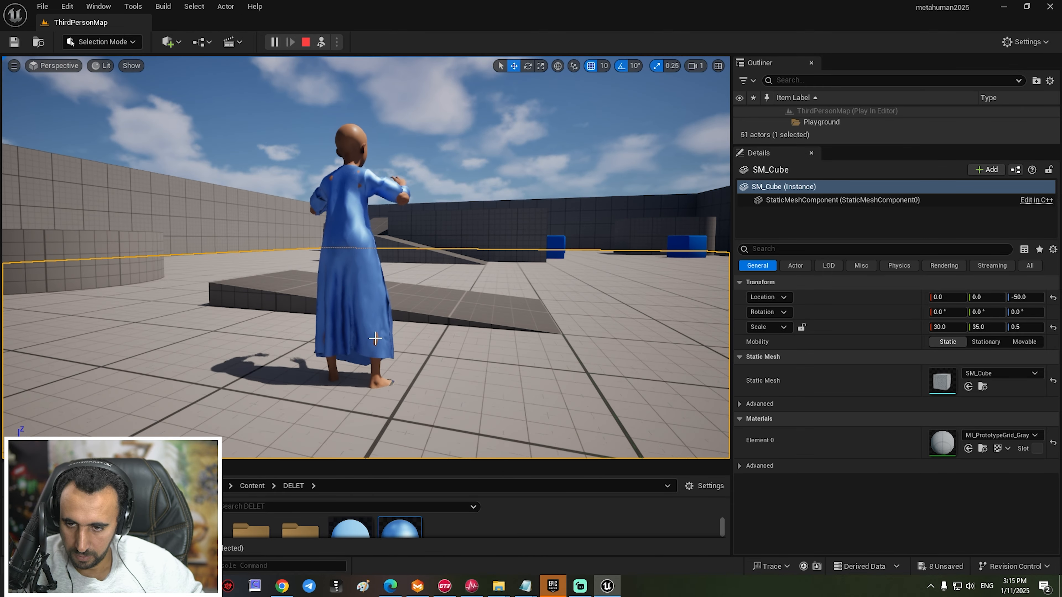
right_drag(375, 338, 234, 338)
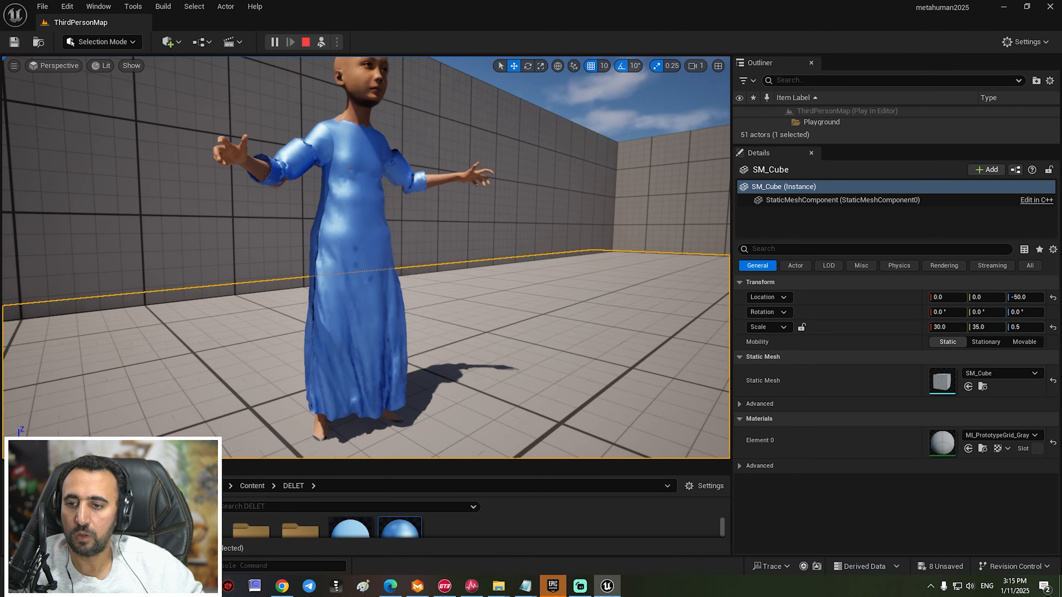
scroll(366, 258, down, 5)
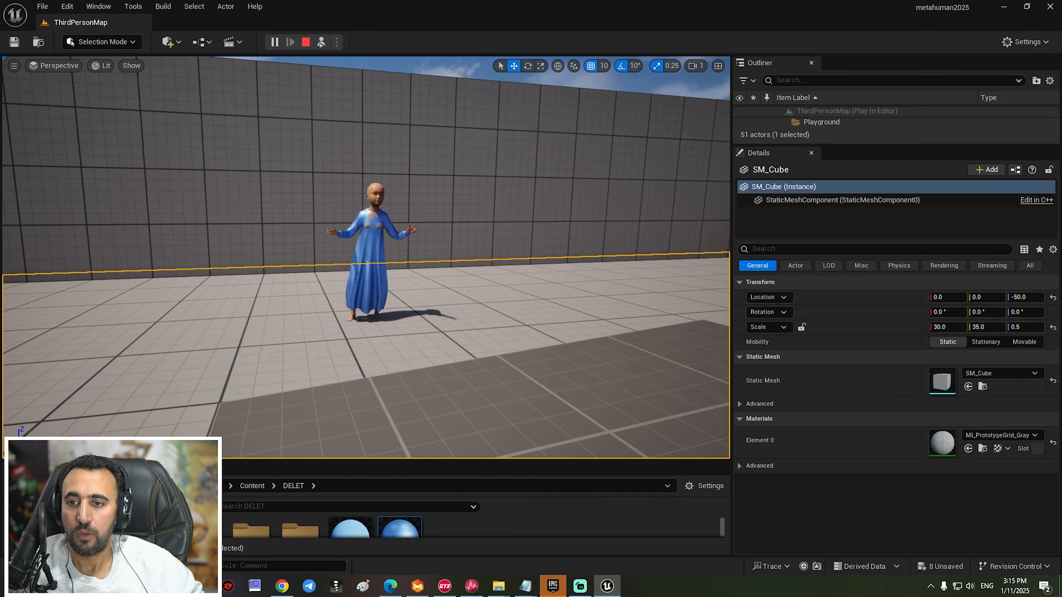
scroll(366, 258, up, 5)
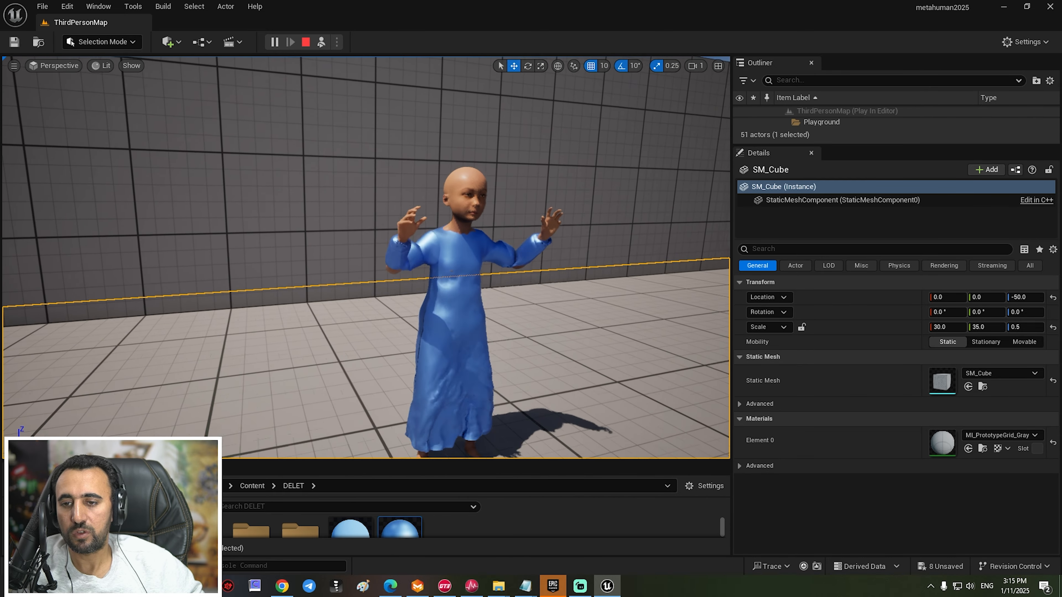
right_drag(471, 259, 418, 258)
click(471, 258)
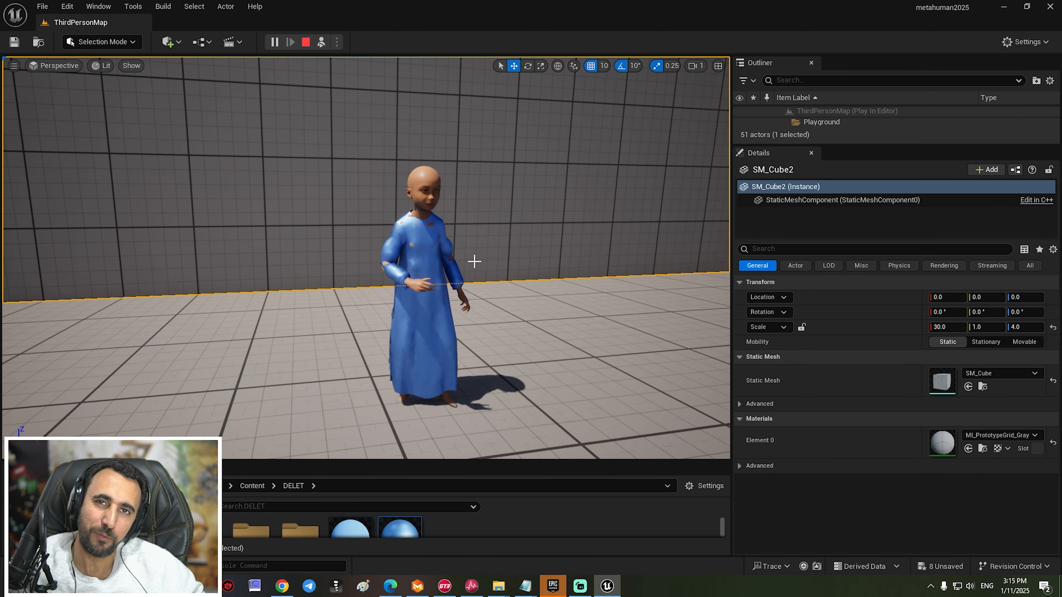